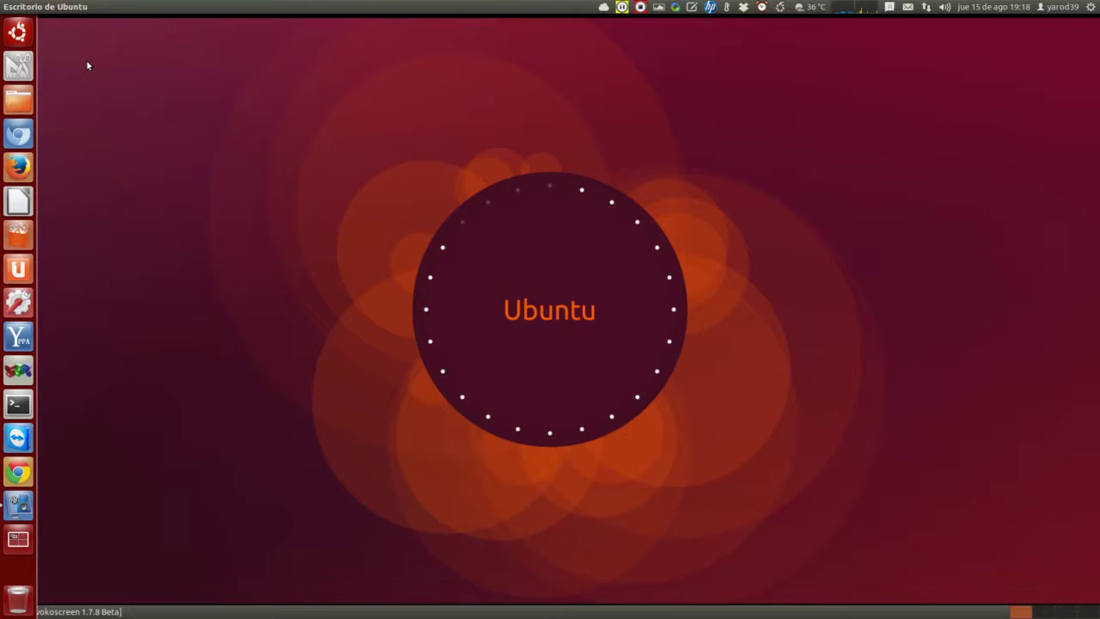
# Step: Search the Ubuntu Dash for 'gimp' and launch the GIMP image editor
pyautogui.click(17, 32)
pyautogui.write('v')
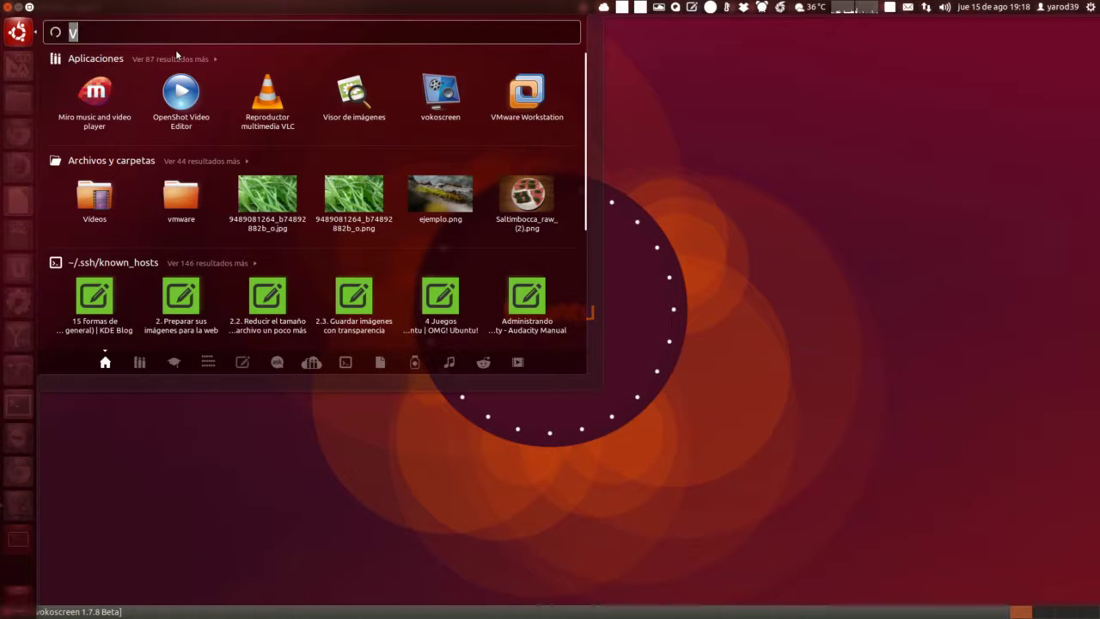
pyautogui.write('g')
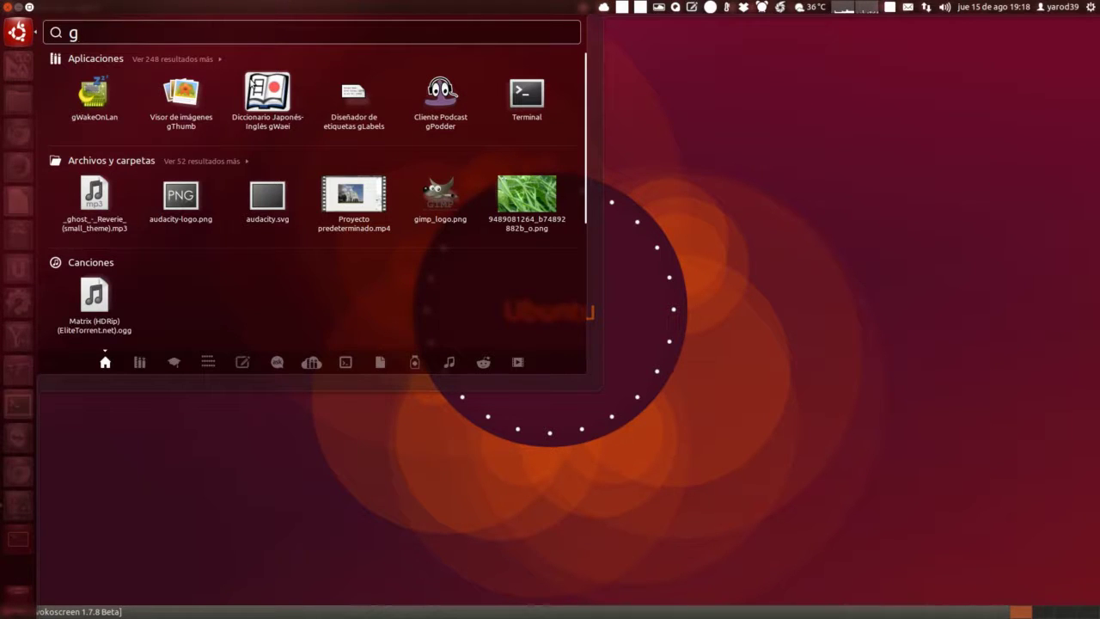
pyautogui.write('i')
pyautogui.click(250, 82)
pyautogui.write('mp')
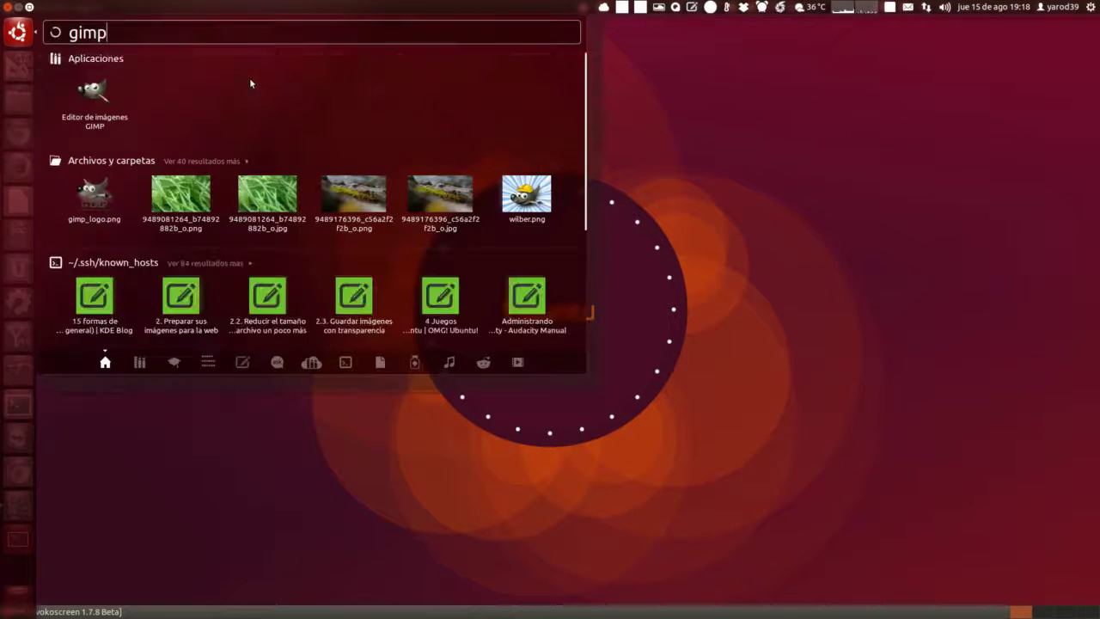
pyautogui.press('Return')
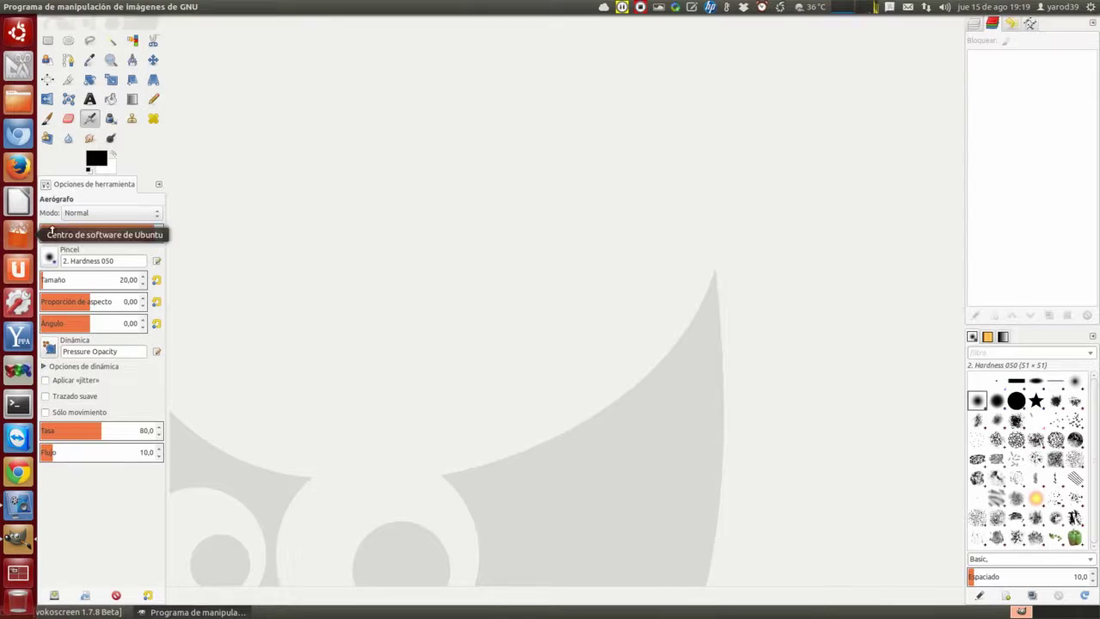
# Step: Paste the clipboard's foggy tree photo as a new image
pyautogui.rightClick(399, 239)
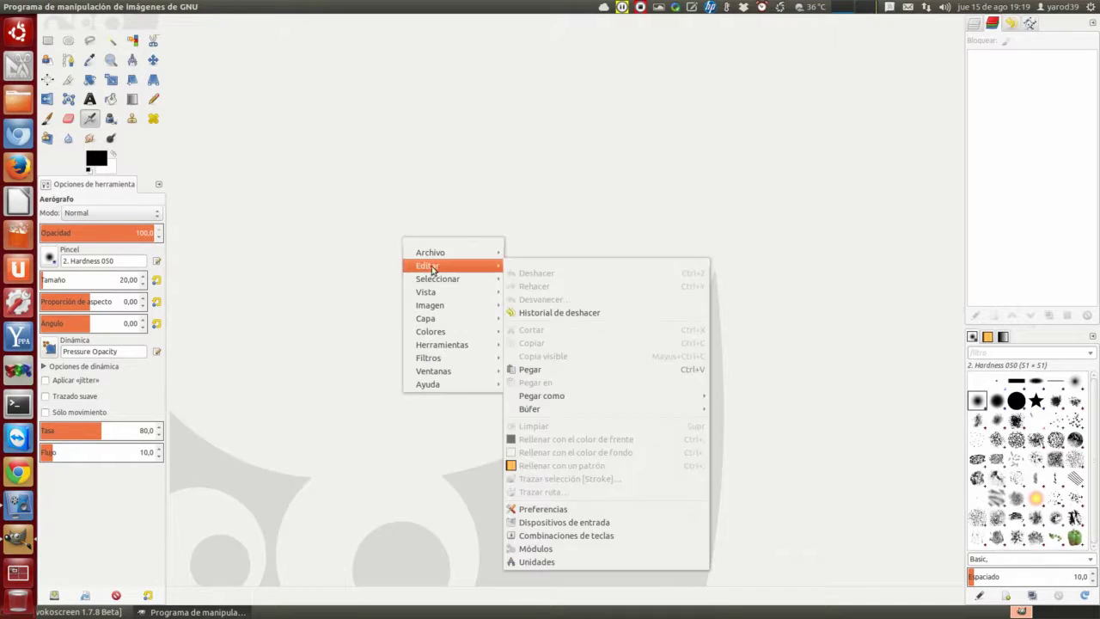
pyautogui.click(571, 365)
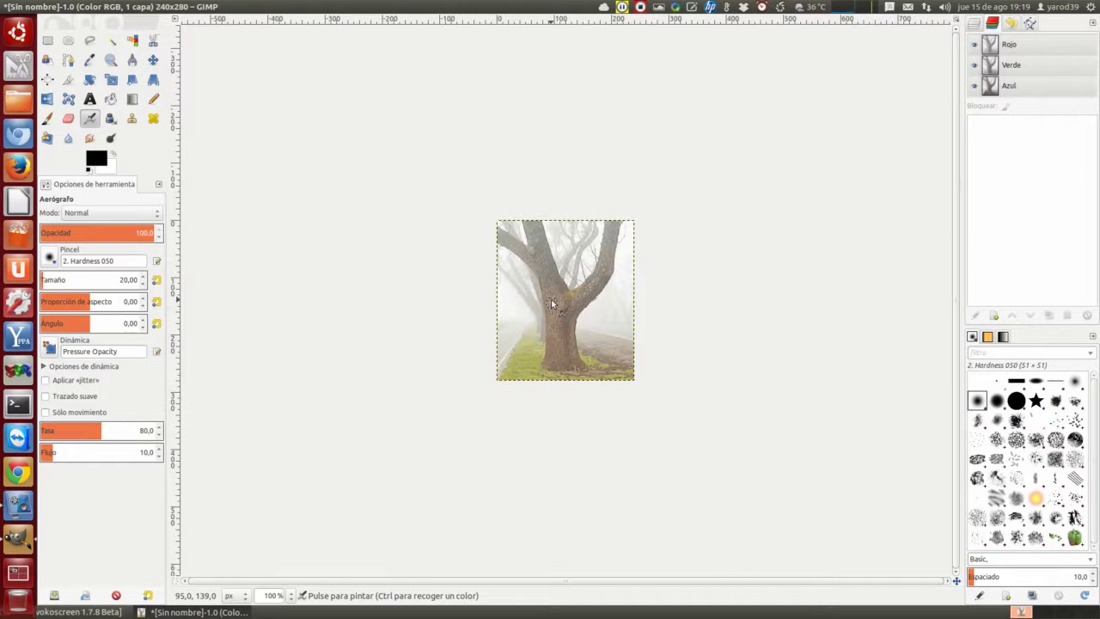
pyautogui.press('super')
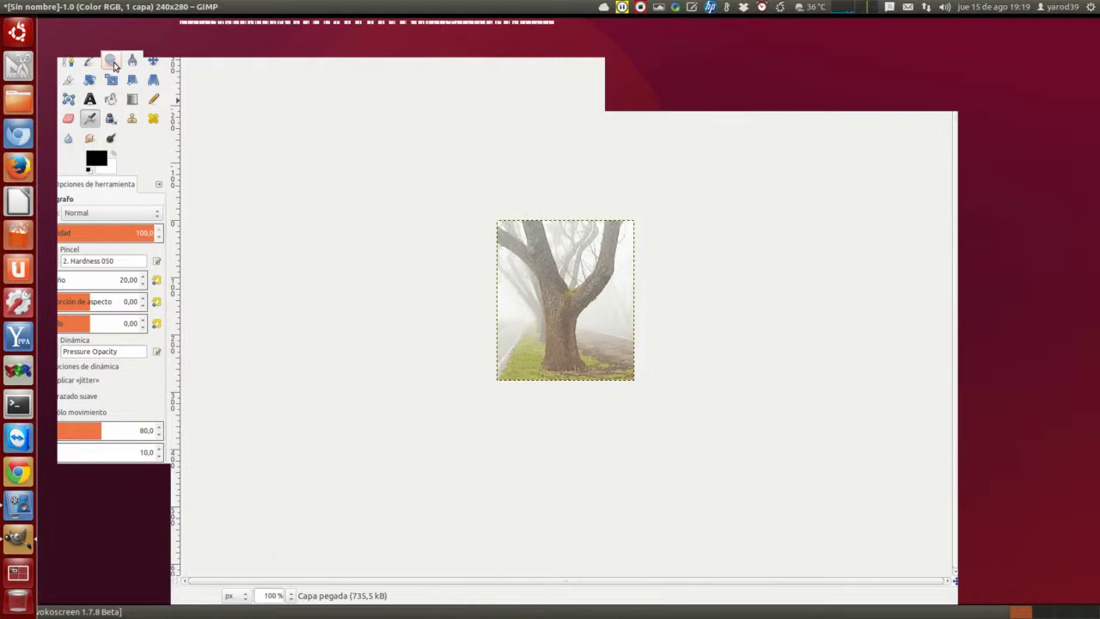
# Step: Zoom in on the tree picture to about 300% with the Zoom tool
pyautogui.click(111, 61)
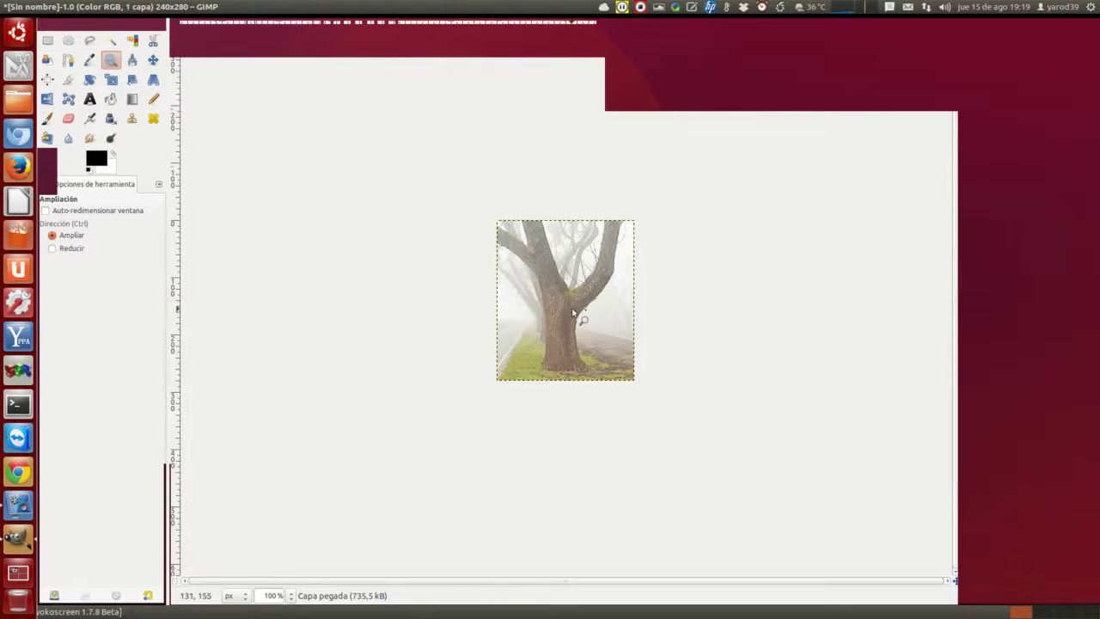
pyautogui.click(571, 308)
pyautogui.click(572, 308)
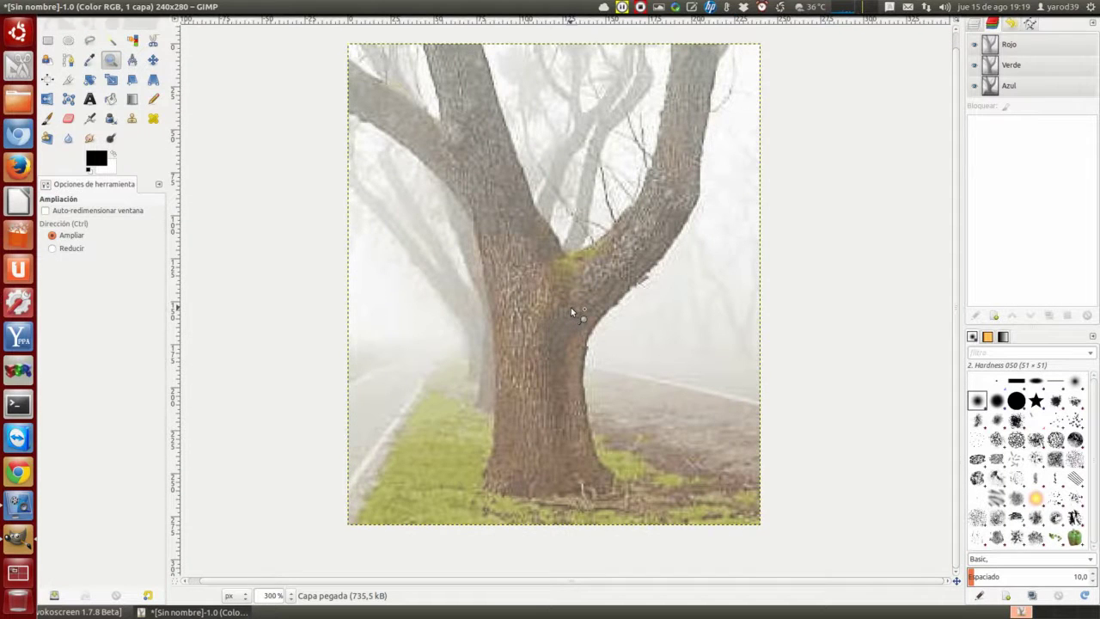
pyautogui.moveTo(36, 7)
pyautogui.click(153, 59)
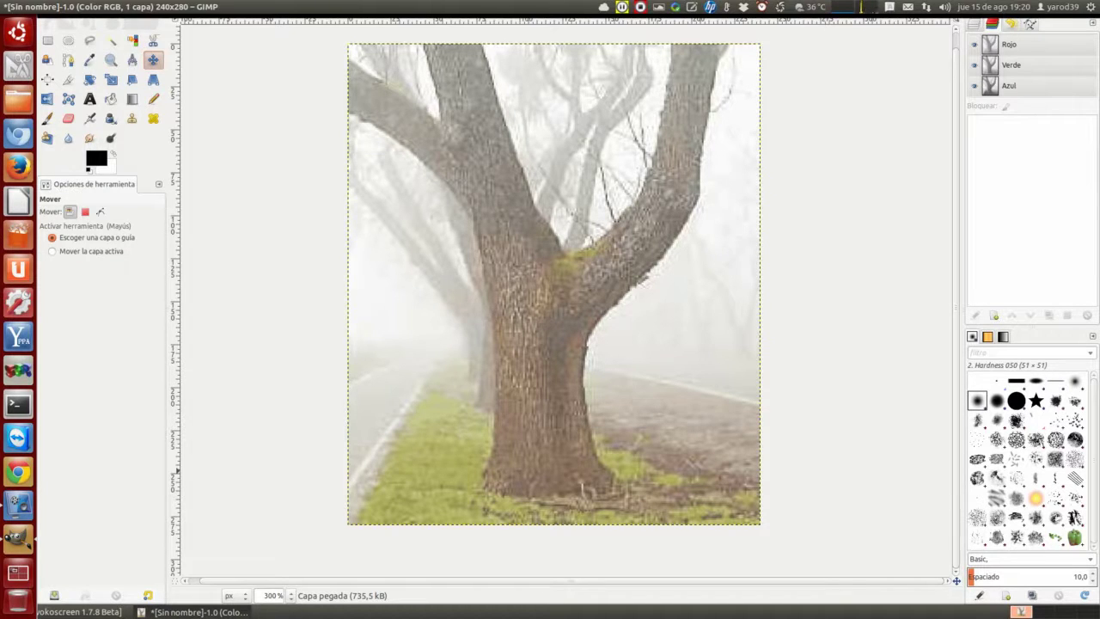
pyautogui.click(48, 40)
pyautogui.moveTo(382, 140); pyautogui.dragTo(718, 353)
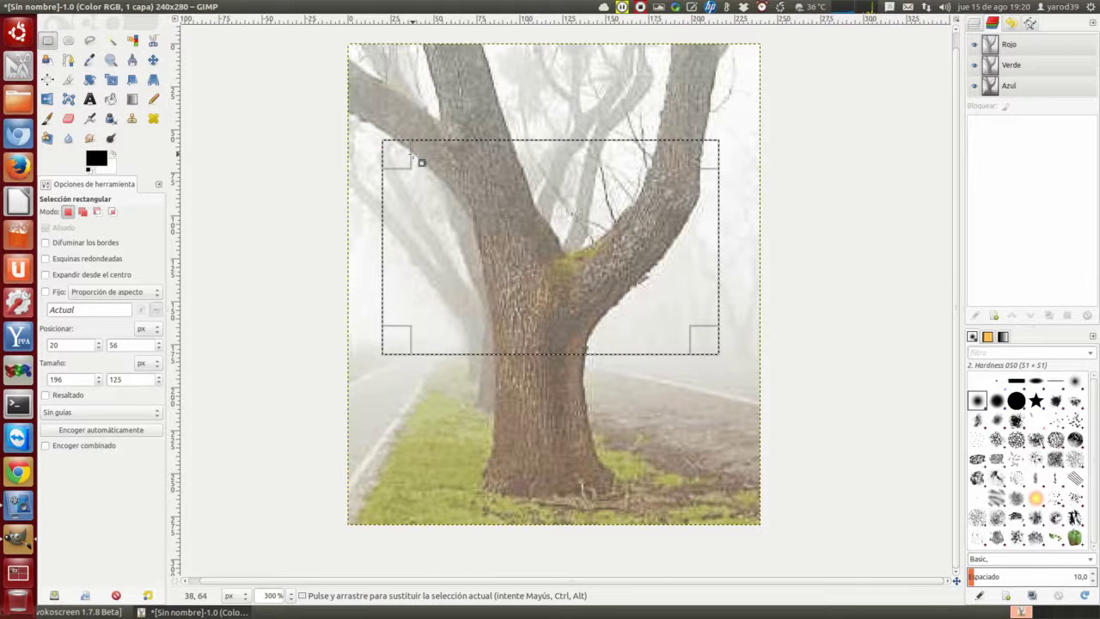
pyautogui.click(448, 391)
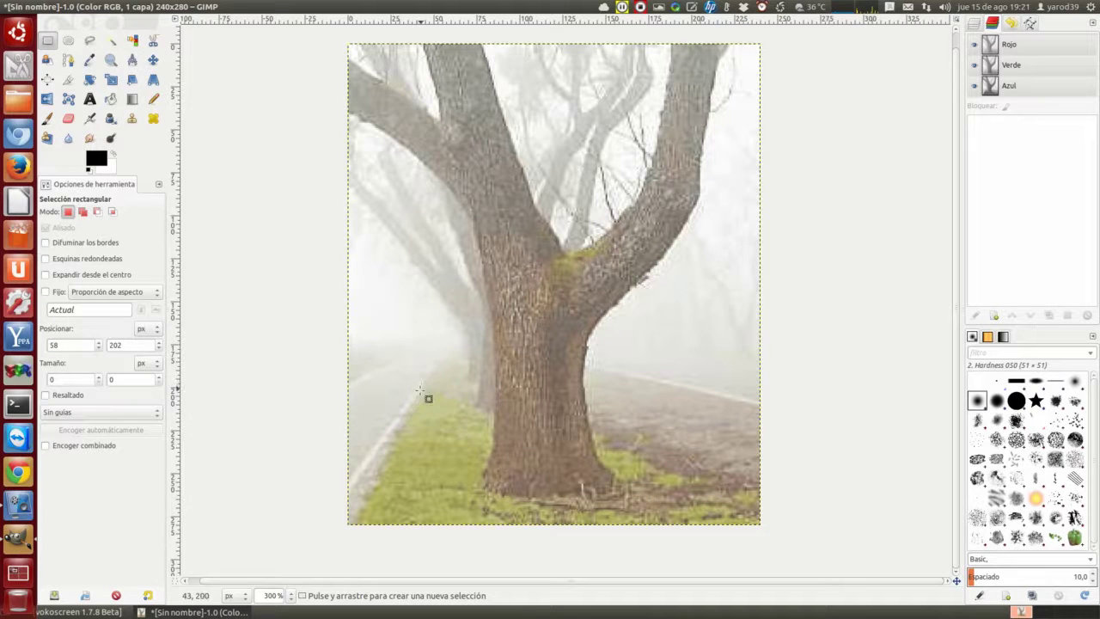
# Step: Paste the foggy tree photo onto the canvas, then bring up the Imagen menu
pyautogui.hotkey('ctrl', 'v')
pyautogui.hotkey('ctrl', 'v')
pyautogui.hotkey('ctrl', 'v')
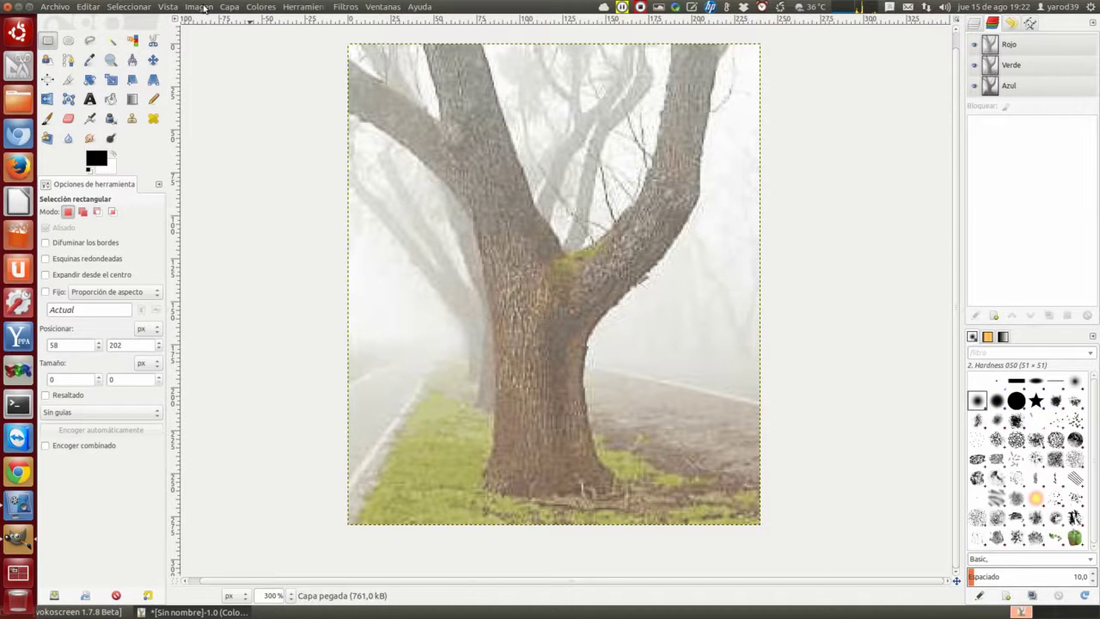
pyautogui.click(194, 9)
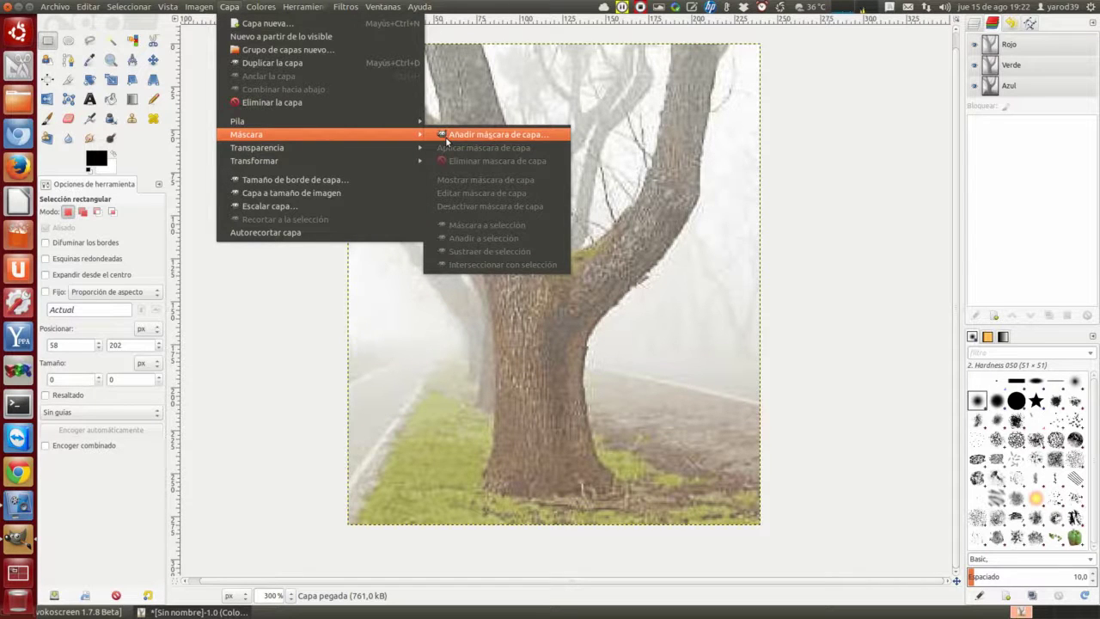
pyautogui.moveTo(128, 7)
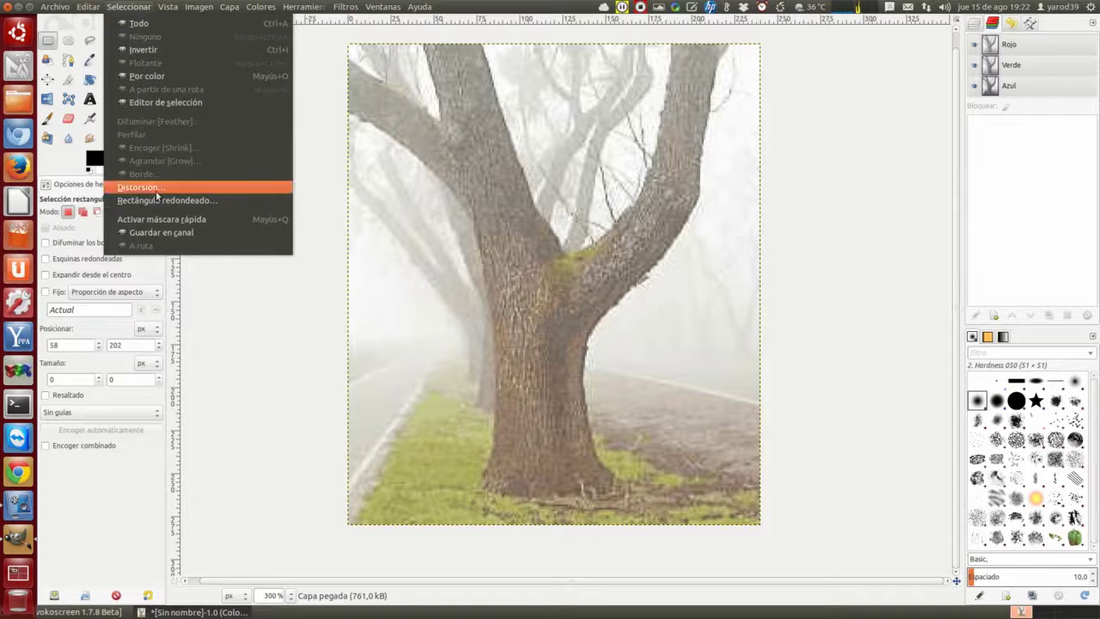
# Step: Try quick mask with a rectangle around the tree's fork, then switch quick mask off
pyautogui.click(160, 219)
pyautogui.moveTo(435, 152); pyautogui.dragTo(658, 412)
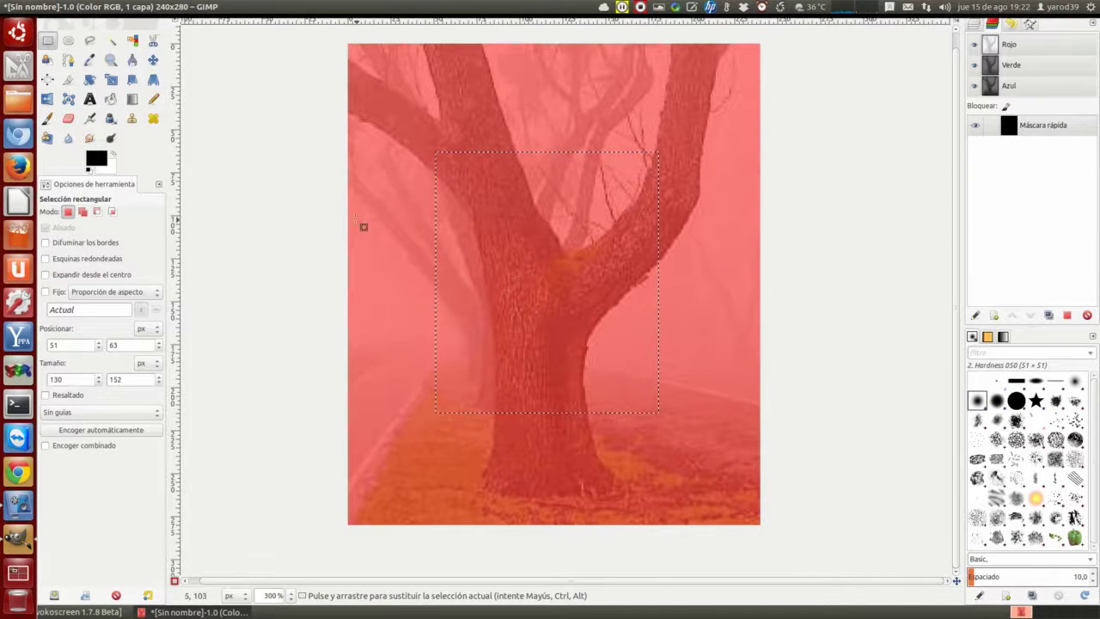
pyautogui.rightClick(501, 239)
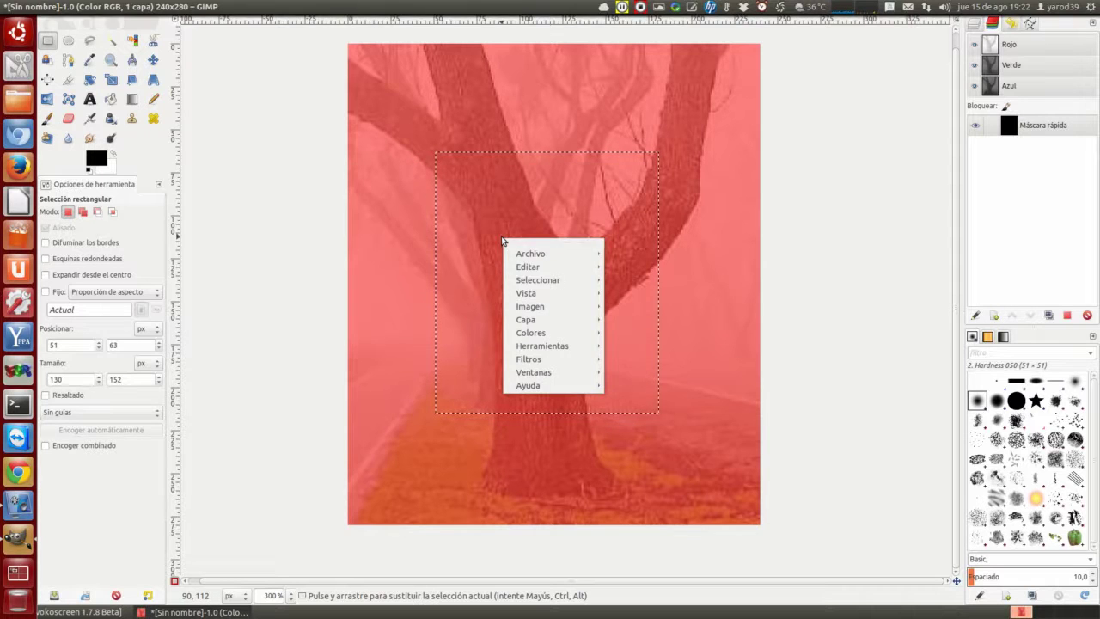
pyautogui.moveTo(538, 279)
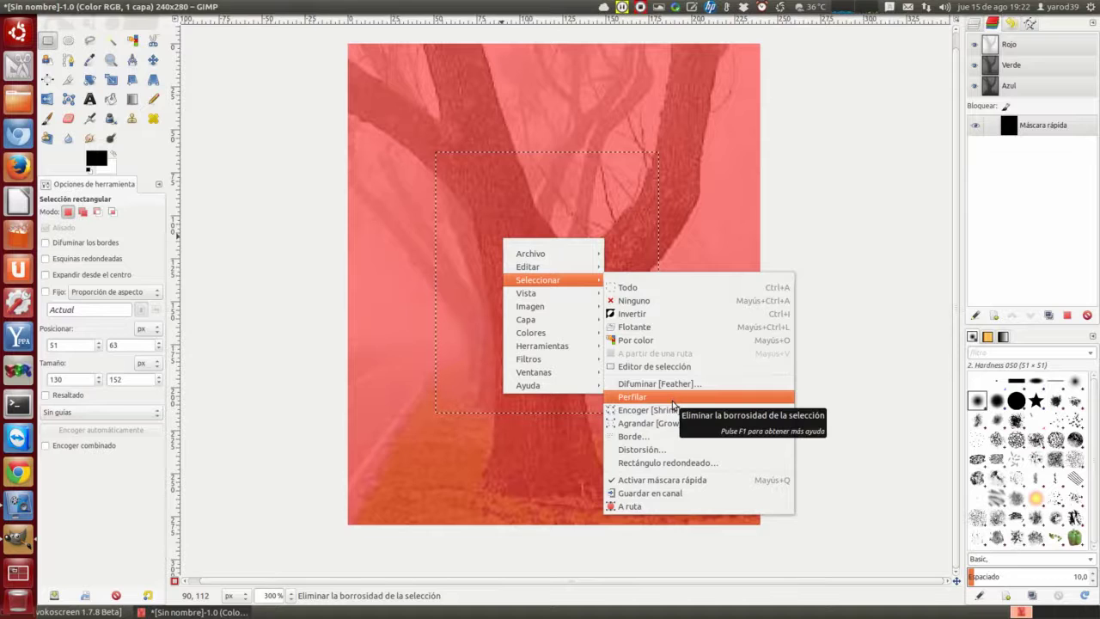
pyautogui.click(688, 480)
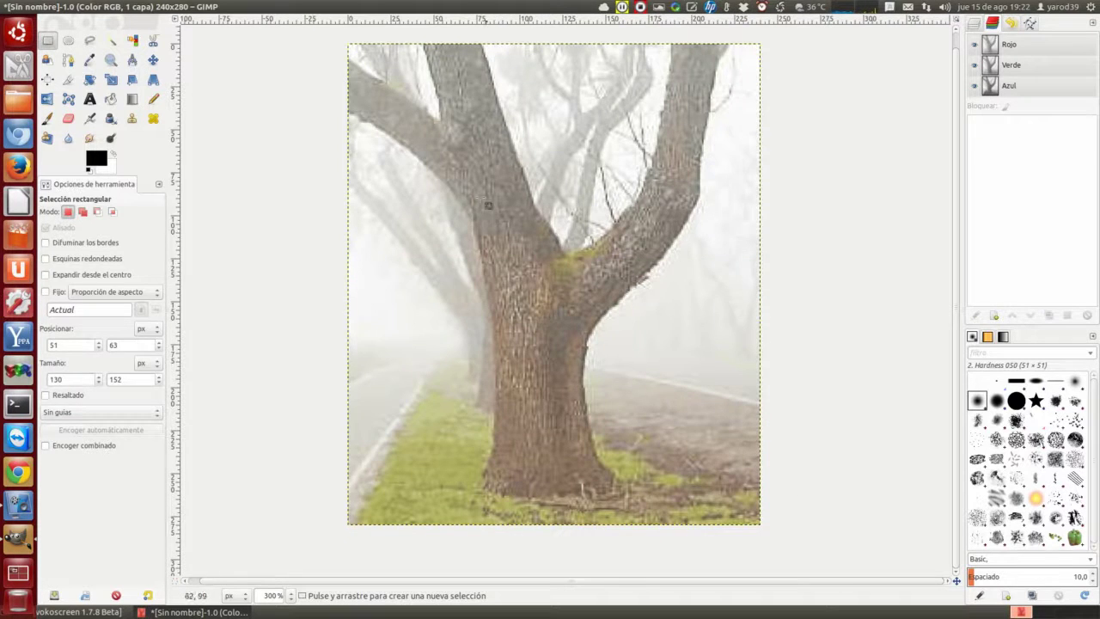
# Step: Select a rectangle around the central trunk and preview it with quick mask
pyautogui.moveTo(427, 135); pyautogui.dragTo(672, 448)
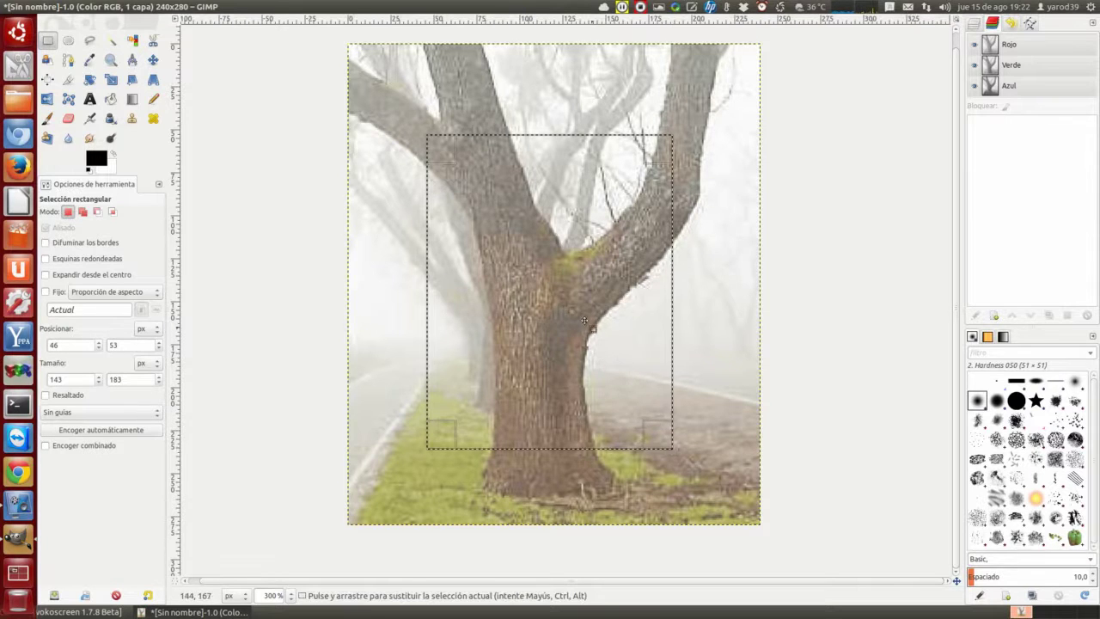
pyautogui.rightClick(551, 302)
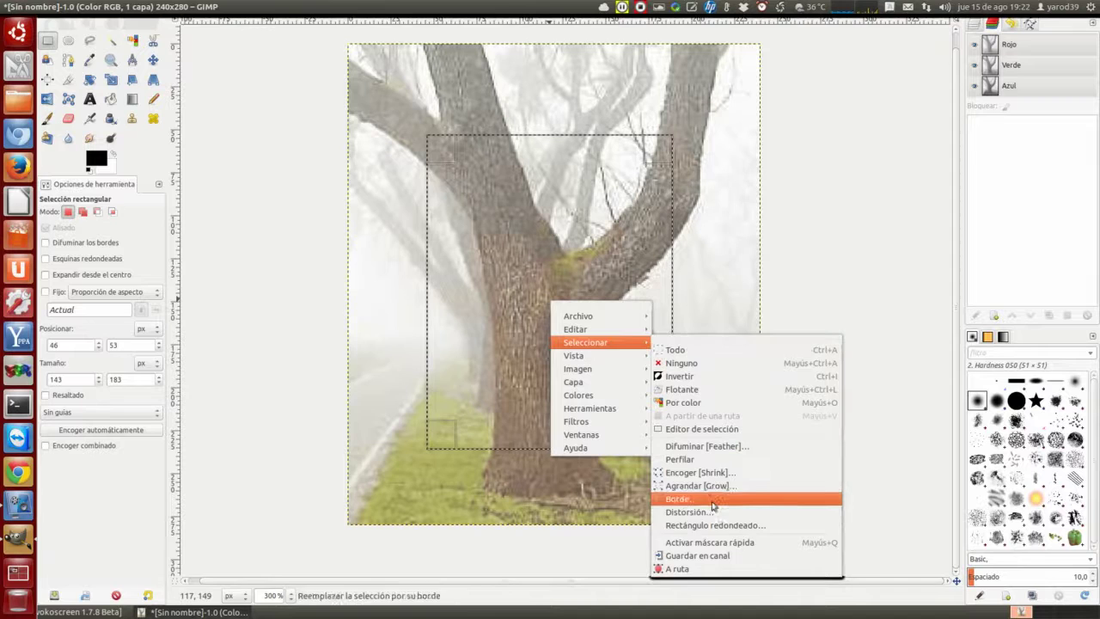
pyautogui.click(717, 542)
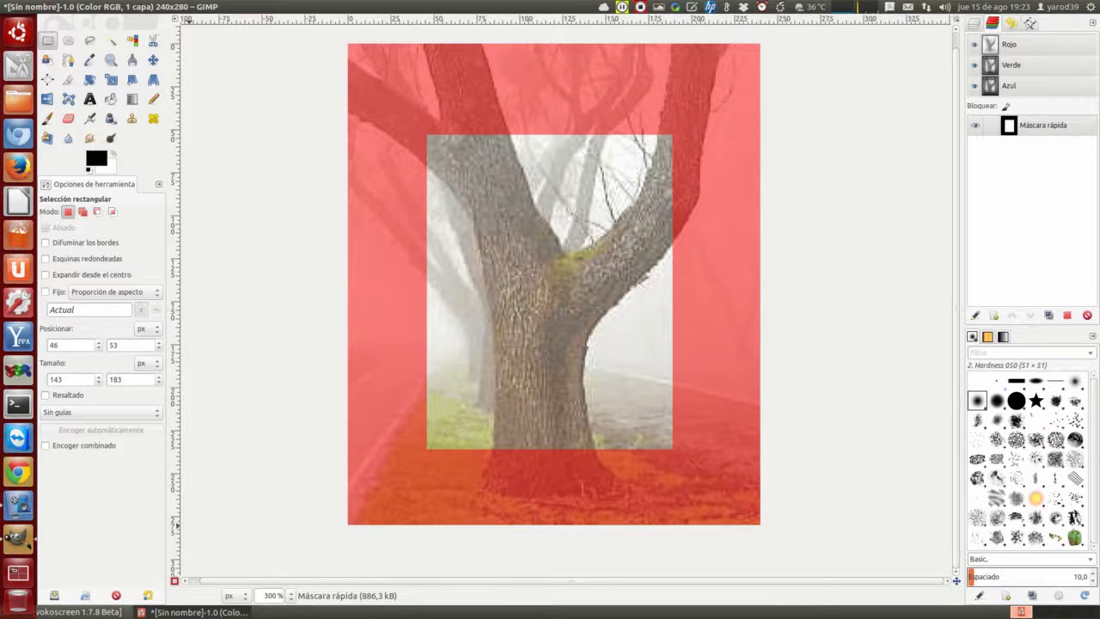
# Step: Toggle quick mask off and back on, then view and dismiss the Seleccionar menu
pyautogui.click(175, 580)
pyautogui.click(176, 581)
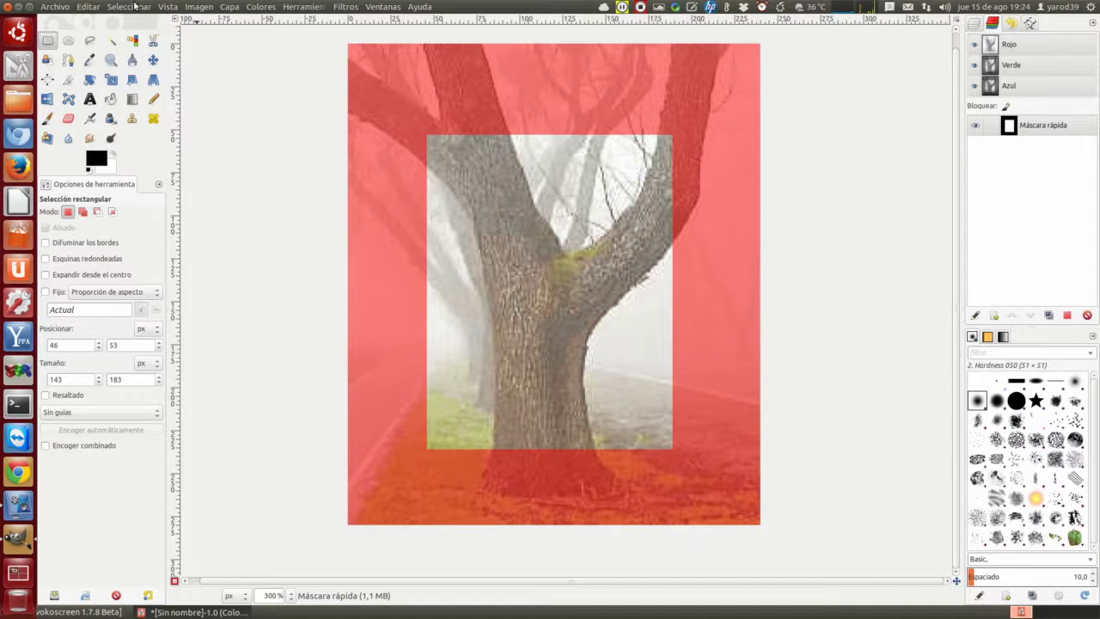
pyautogui.click(128, 8)
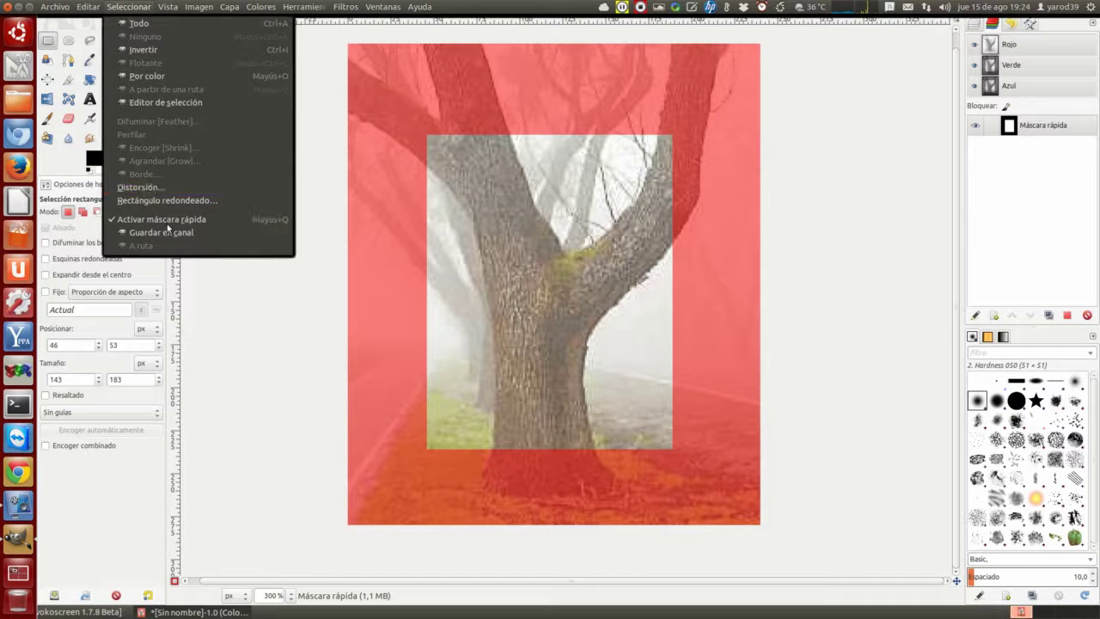
pyautogui.click(404, 290)
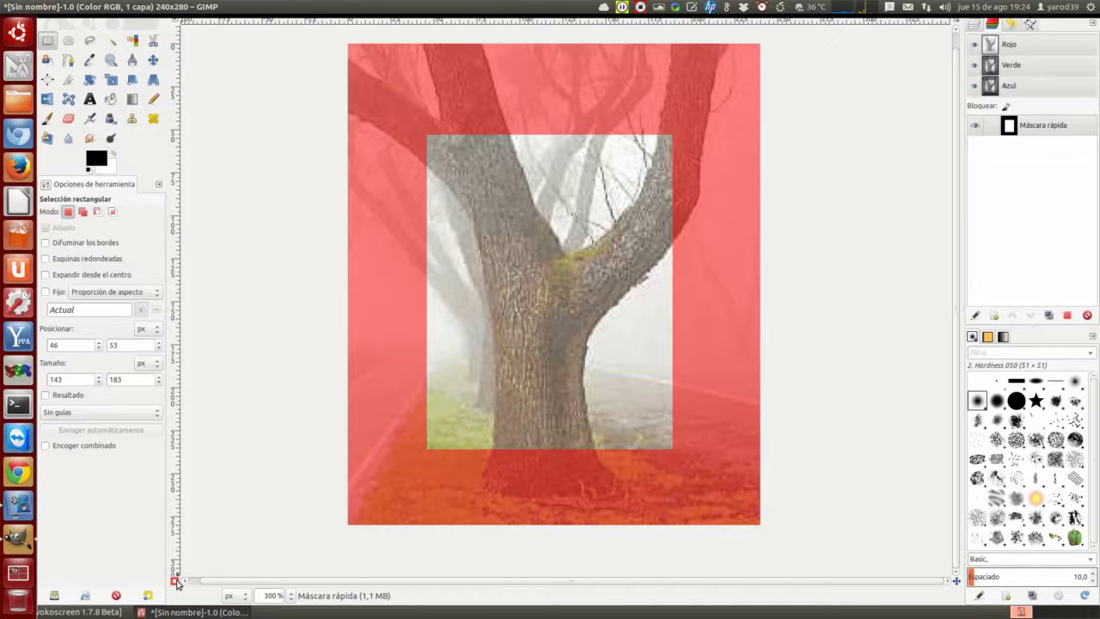
# Step: Feather the trunk selection by 3 and preview its softened edge under quick mask
pyautogui.click(176, 580)
pyautogui.rightClick(506, 250)
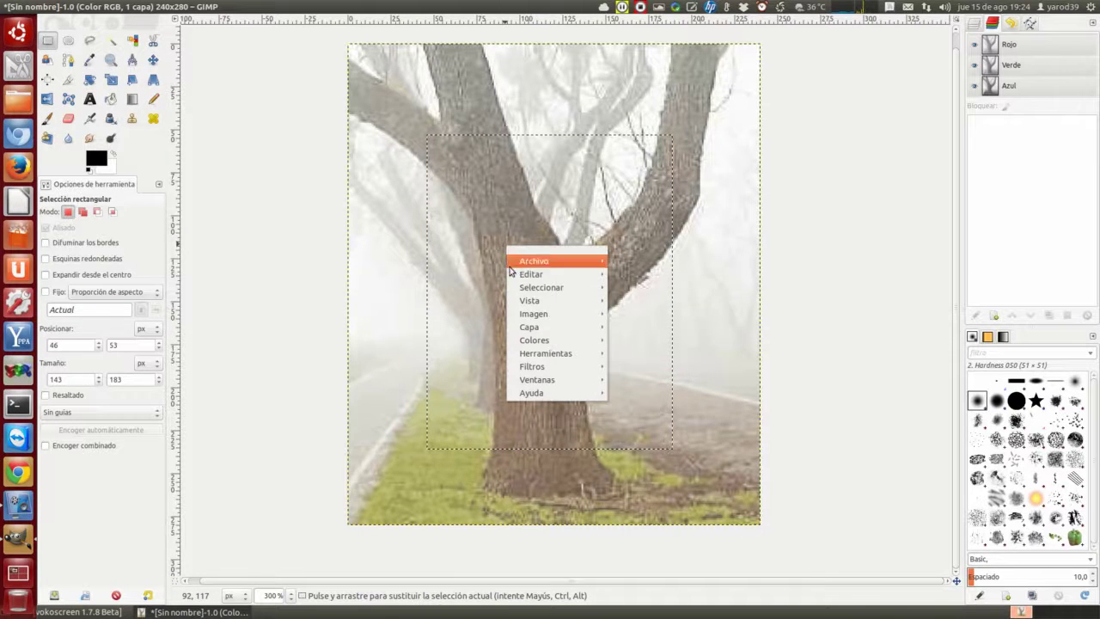
pyautogui.moveTo(541, 287)
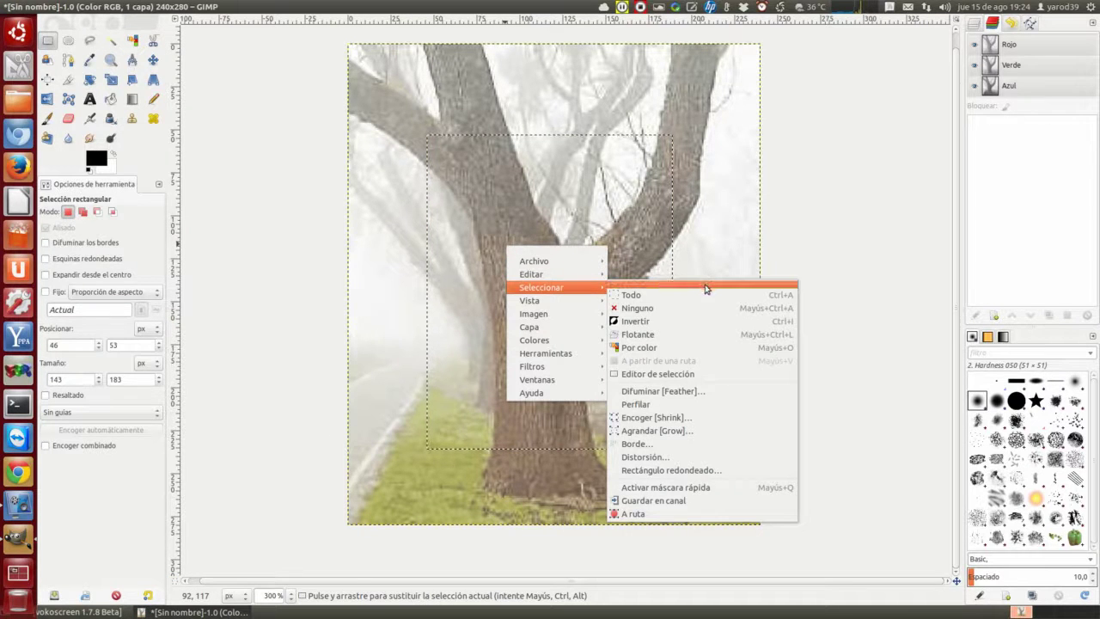
pyautogui.click(702, 391)
pyautogui.write('3')
pyautogui.click(612, 335)
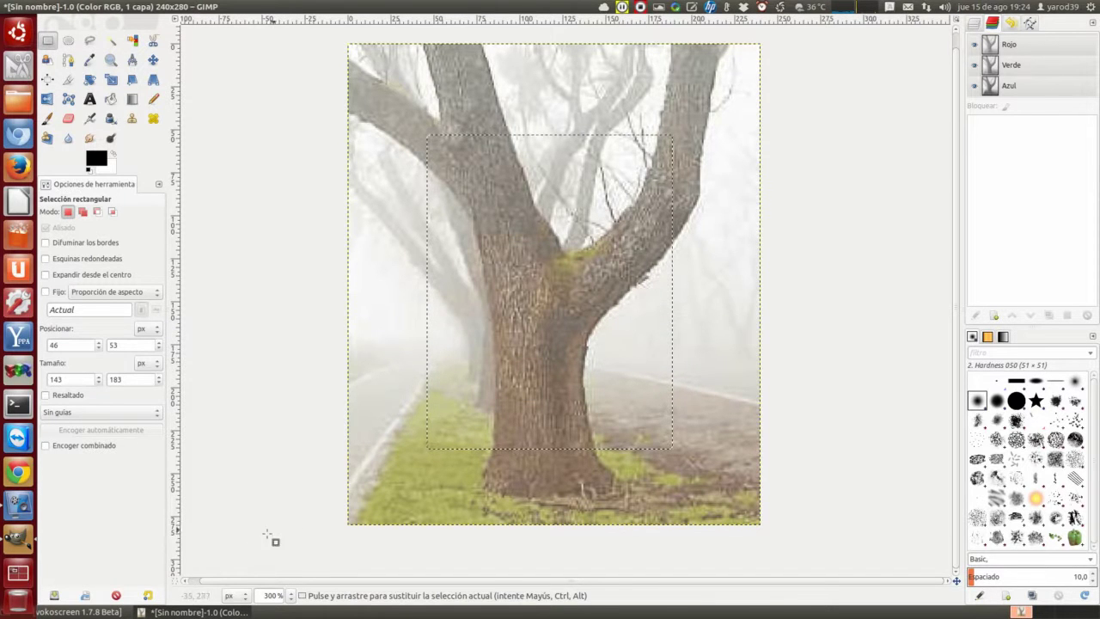
pyautogui.hotkey('ctrl', 'v')
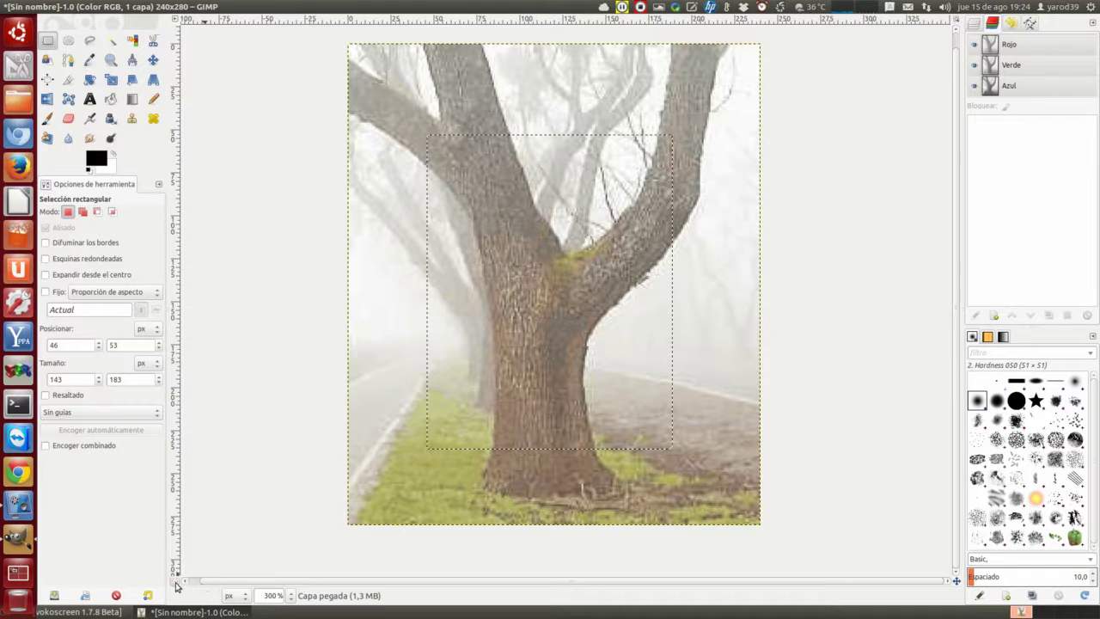
pyautogui.click(174, 582)
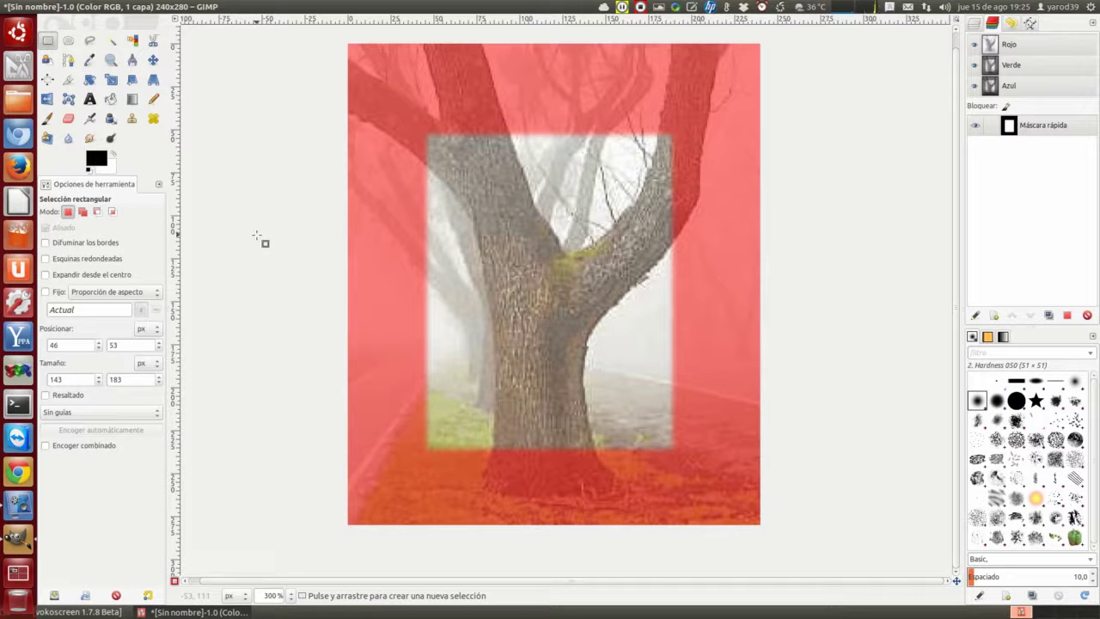
# Step: Replace the selection with a sharp 145×220 px rectangle around the trunk, previewing it in quick mask
pyautogui.click(434, 243)
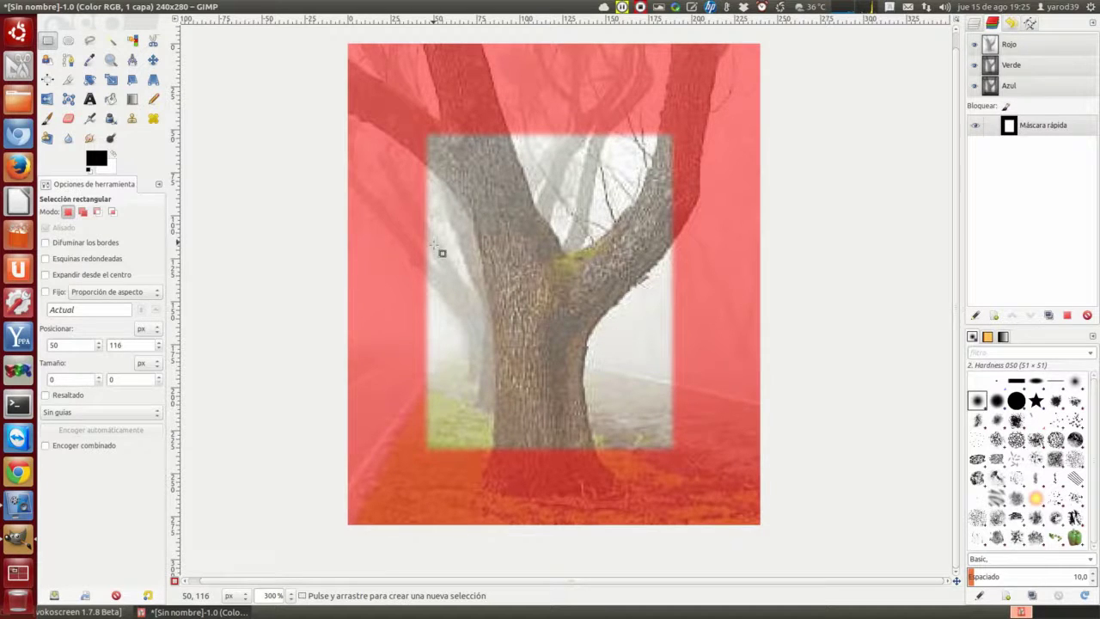
pyautogui.click(175, 582)
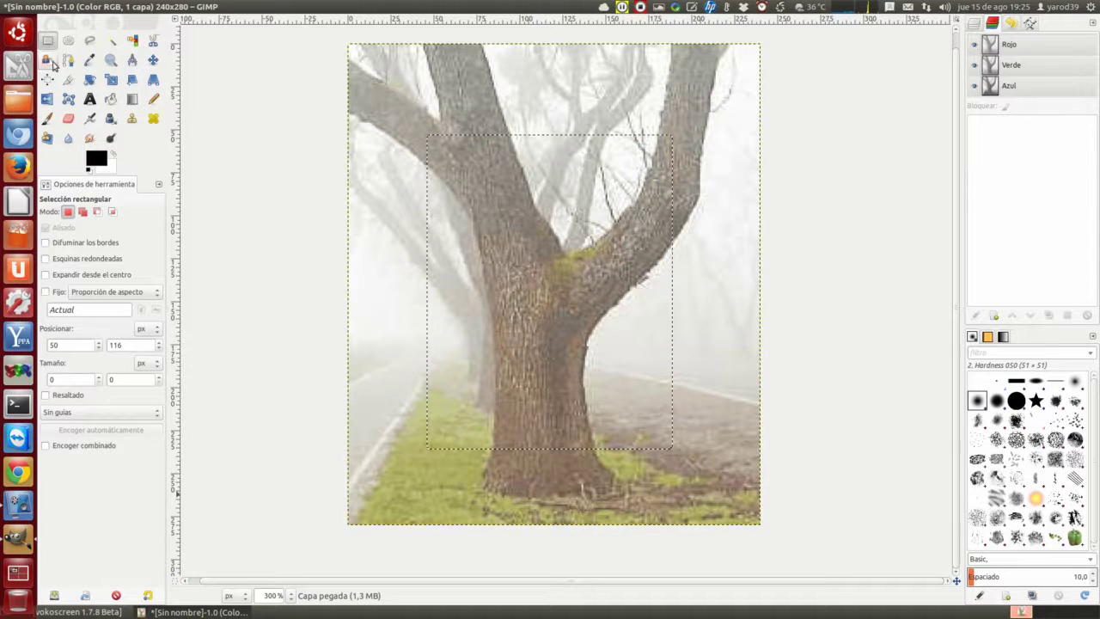
pyautogui.moveTo(429, 135)
pyautogui.mouseDown()
pyautogui.moveTo(474, 230)
pyautogui.moveTo(679, 499)
pyautogui.mouseUp()
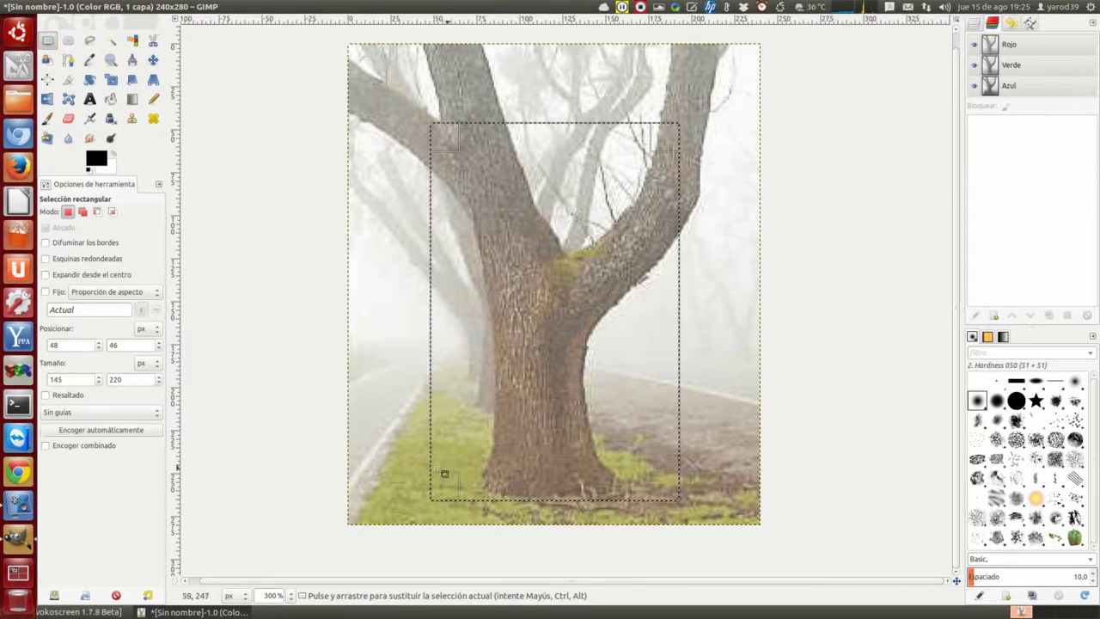
pyautogui.click(175, 581)
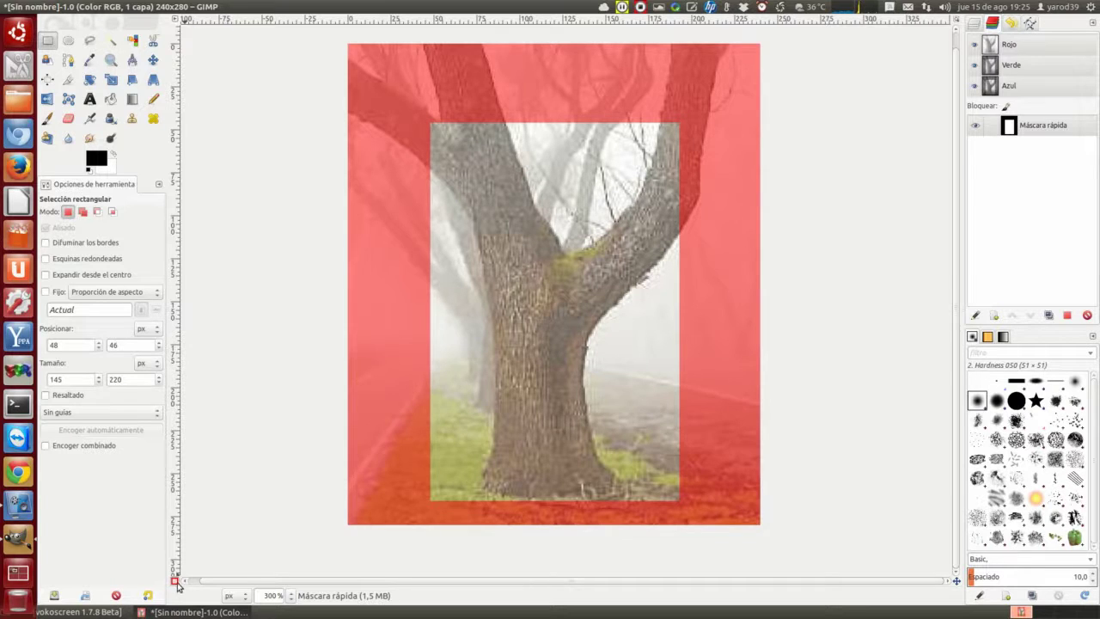
pyautogui.click(175, 581)
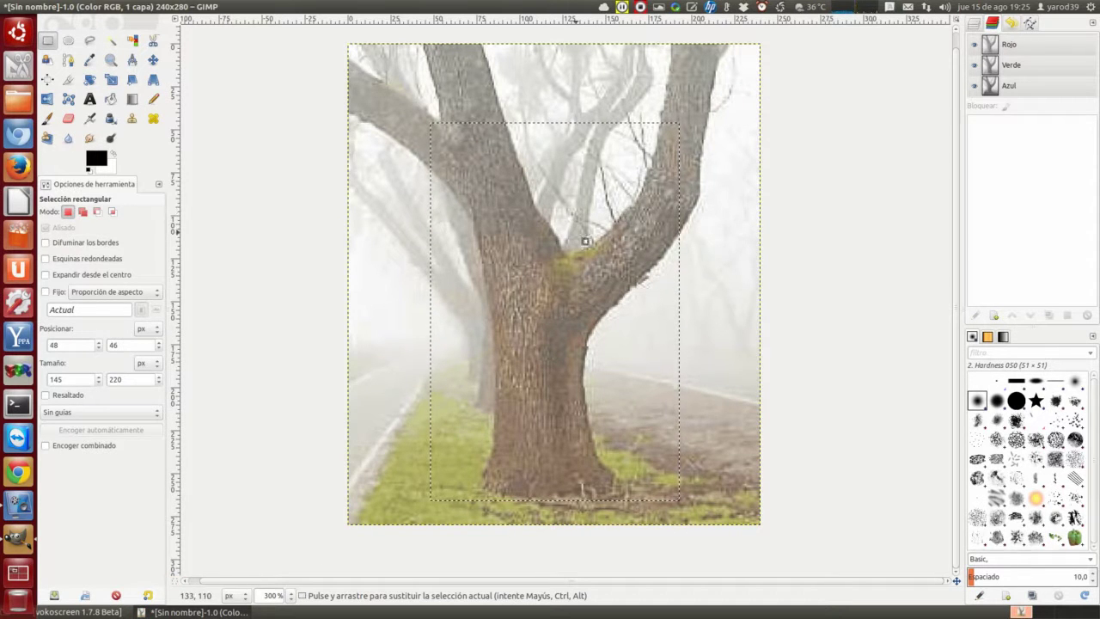
# Step: Feather the trunk selection by 25 px, show it as quick mask, then cut it
pyautogui.rightClick(578, 237)
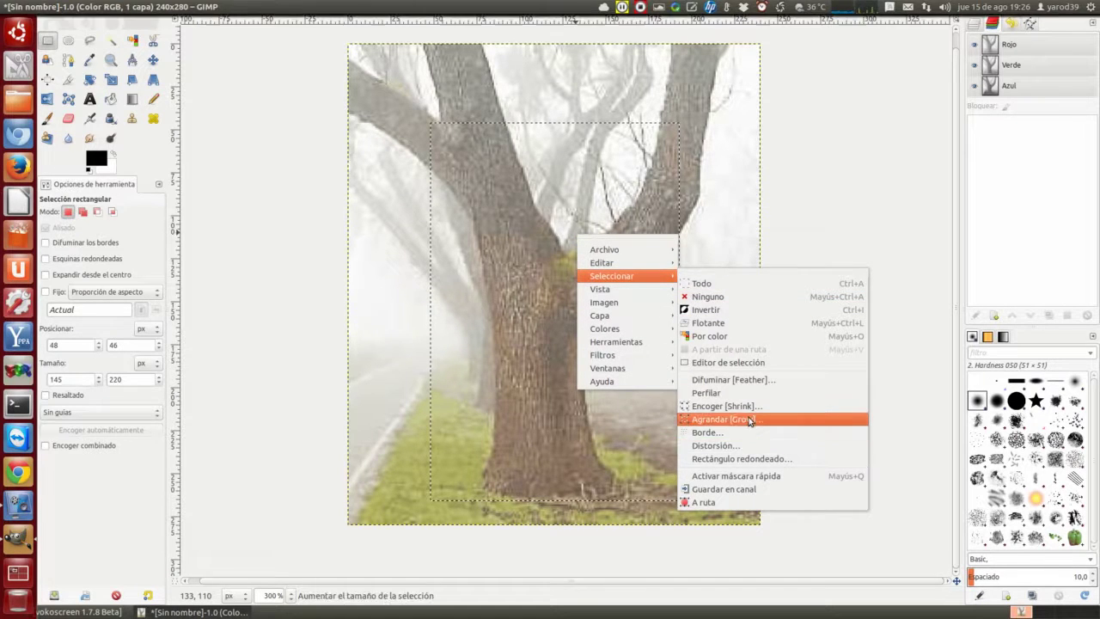
pyautogui.click(756, 380)
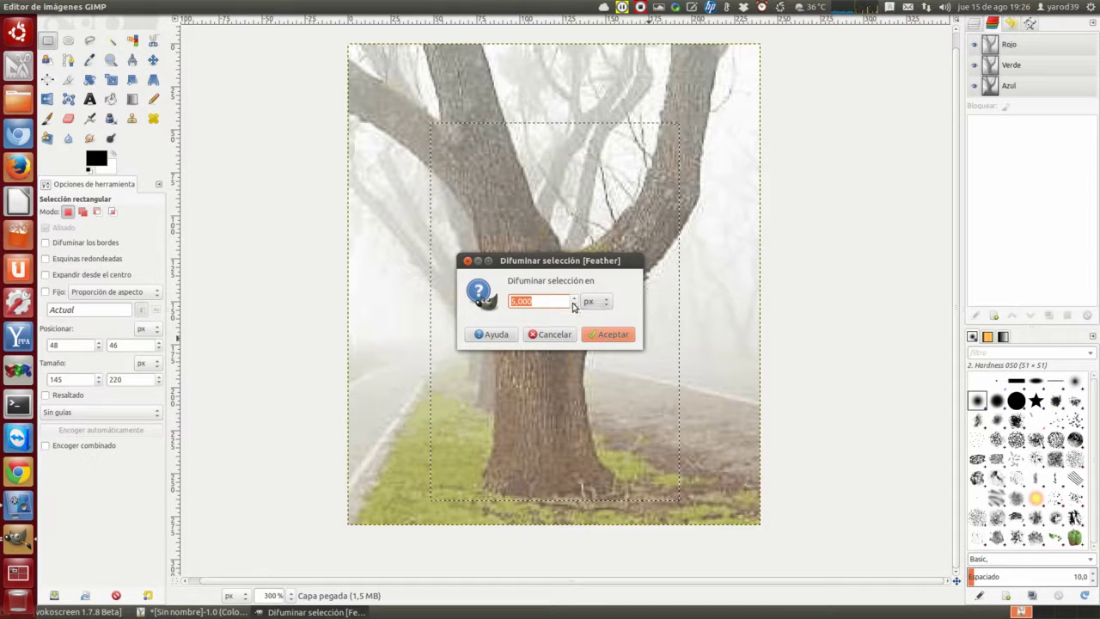
pyautogui.click(574, 297)
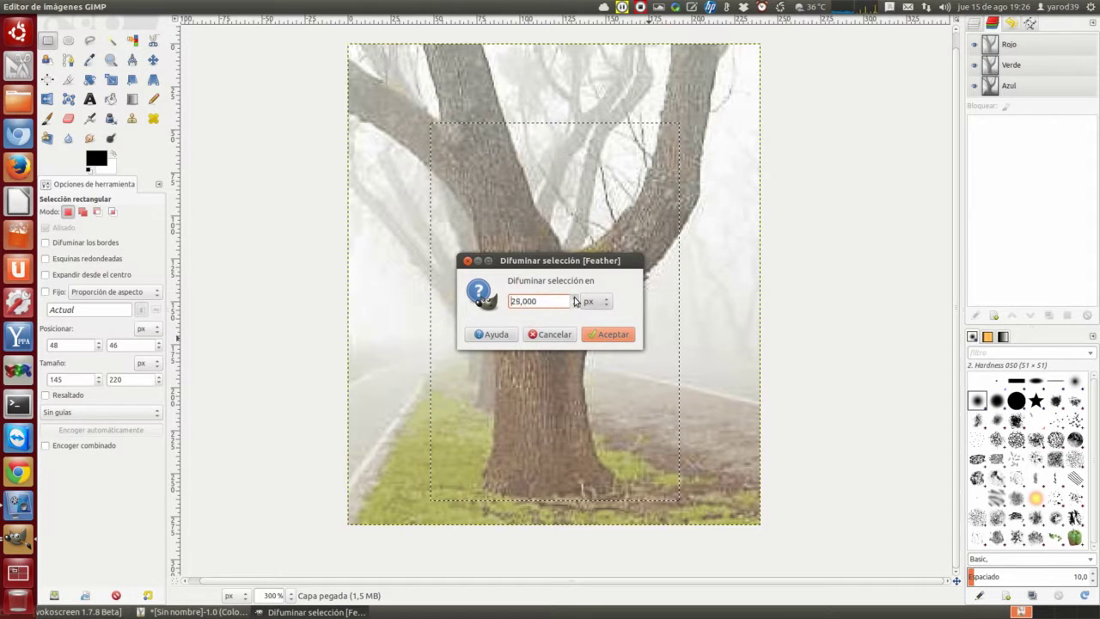
pyautogui.click(608, 334)
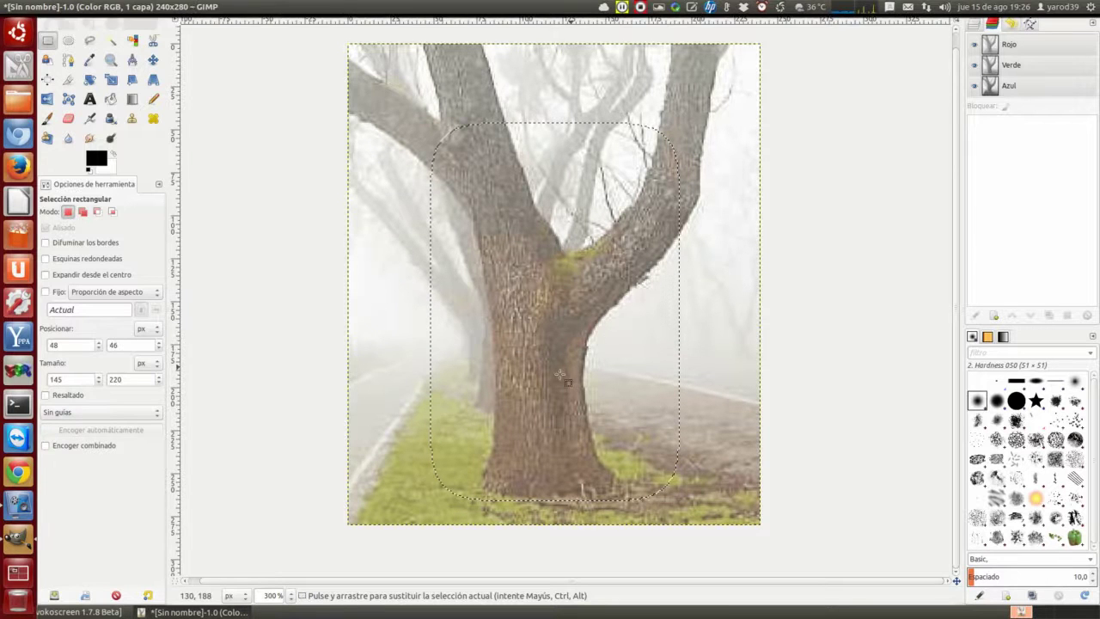
pyautogui.click(174, 582)
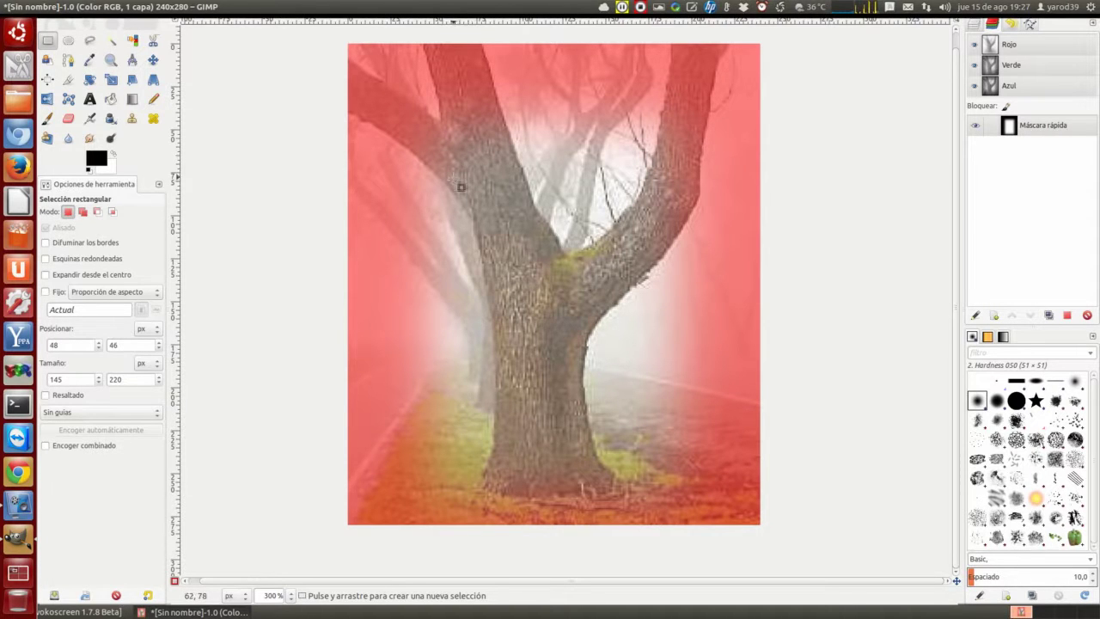
pyautogui.rightClick(432, 173)
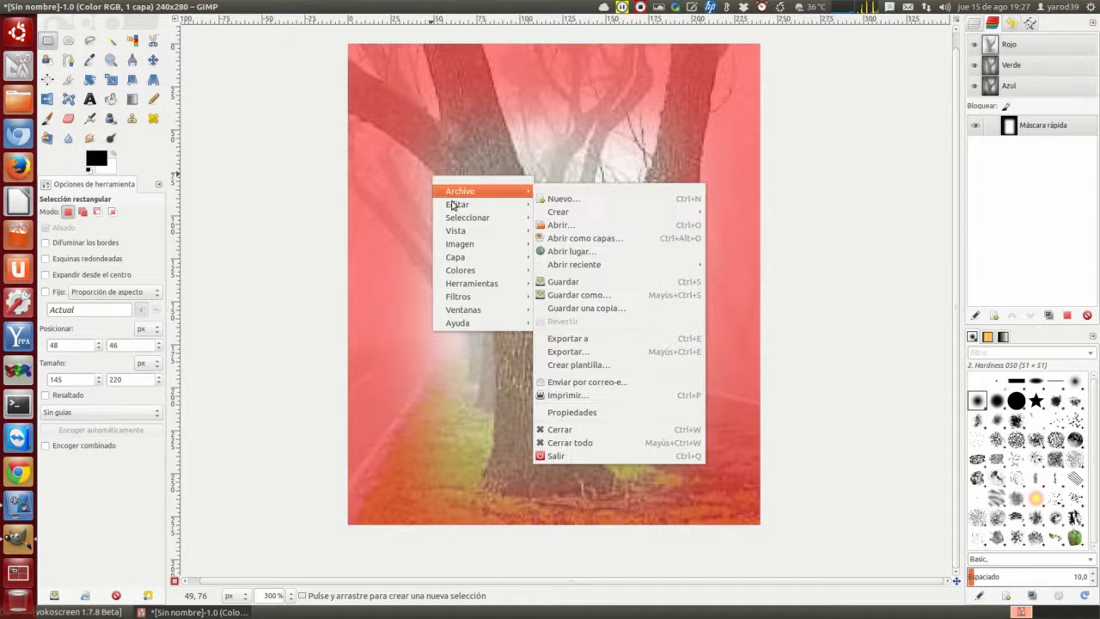
pyautogui.moveTo(481, 204)
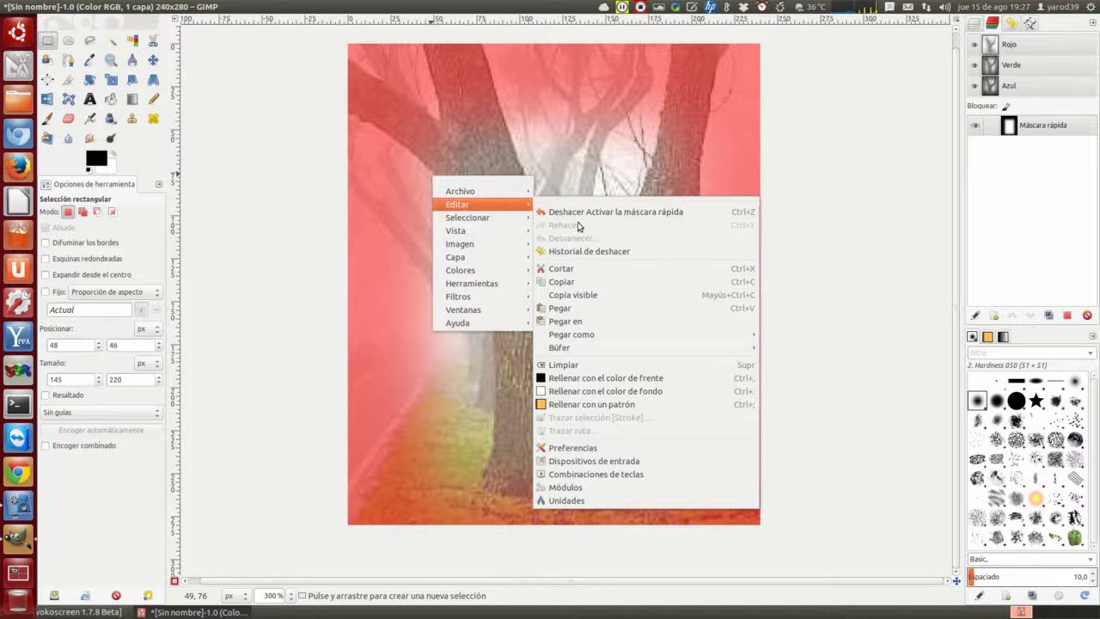
pyautogui.click(588, 275)
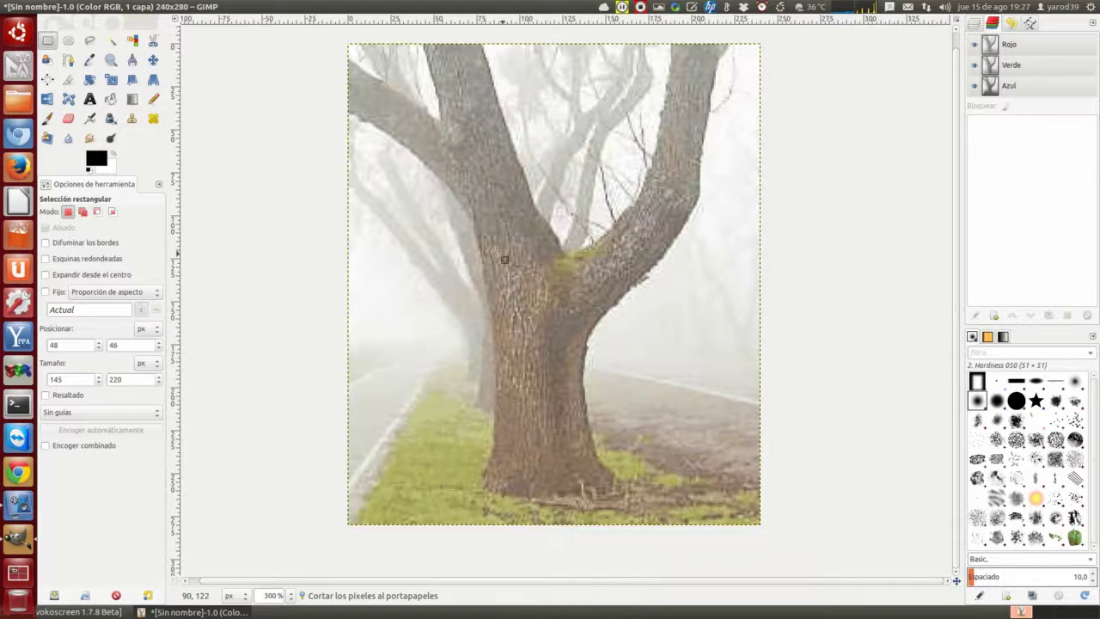
# Step: Show the Selection Editor and cut a rectangle from the middle of the trunk
pyautogui.rightClick(417, 142)
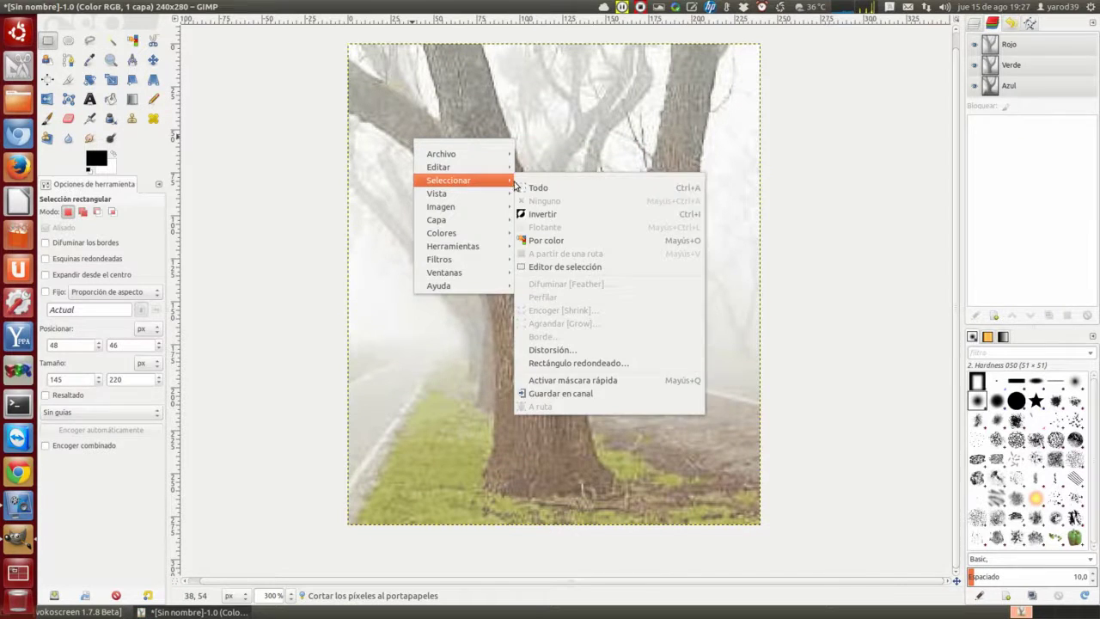
pyautogui.moveTo(462, 181)
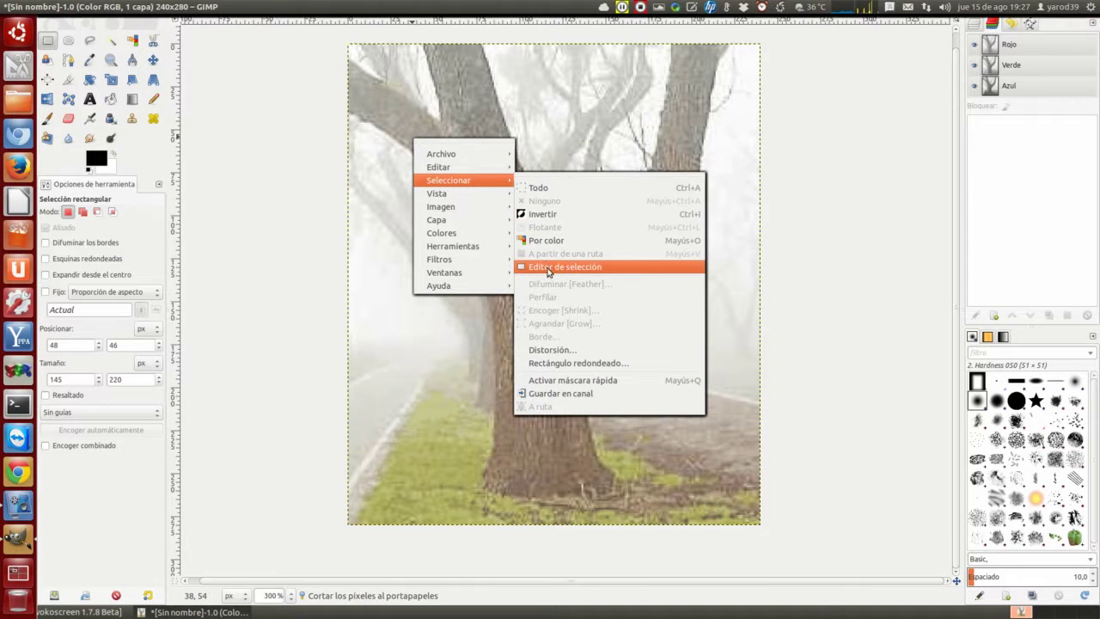
pyautogui.click(548, 267)
pyautogui.moveTo(425, 145)
pyautogui.mouseDown()
pyautogui.moveTo(595, 420)
pyautogui.moveTo(648, 449)
pyautogui.mouseUp()
pyautogui.rightClick(501, 296)
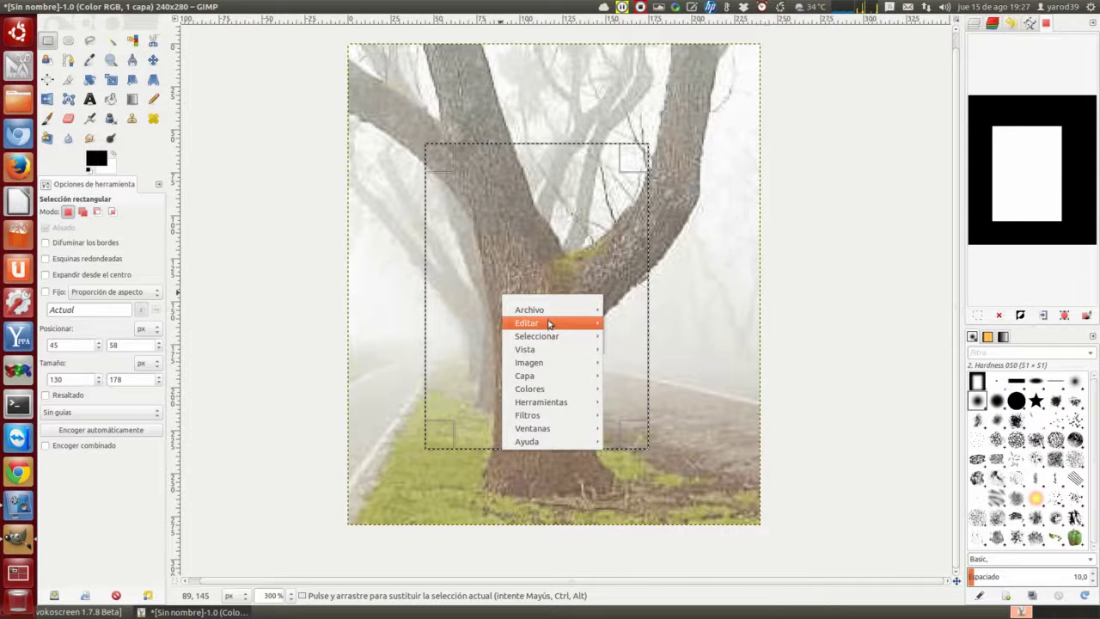
pyautogui.moveTo(526, 322)
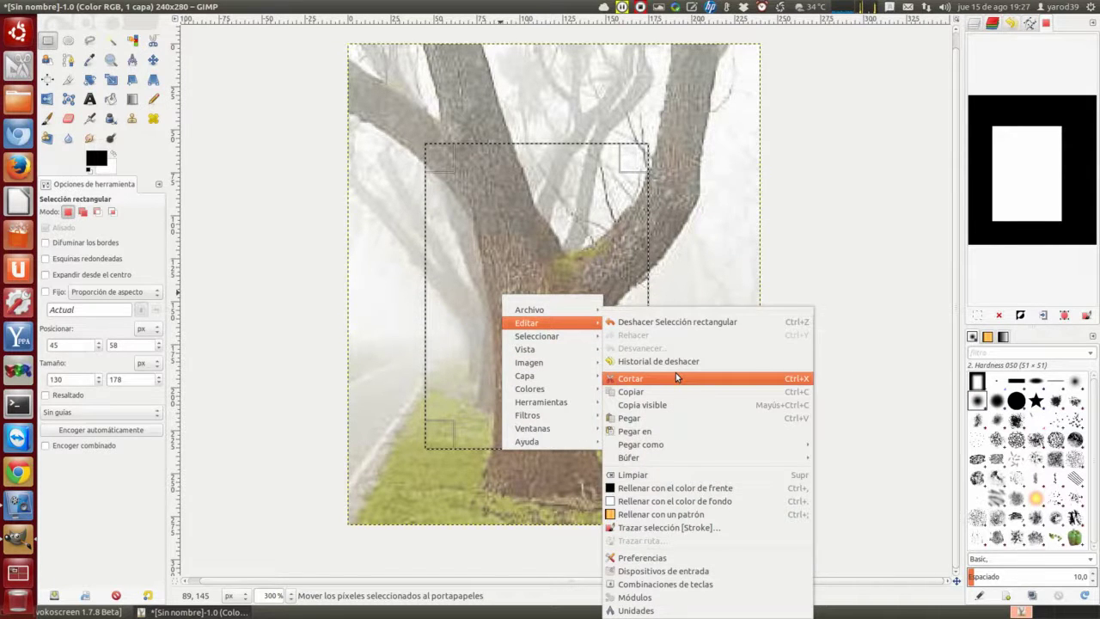
pyautogui.click(676, 375)
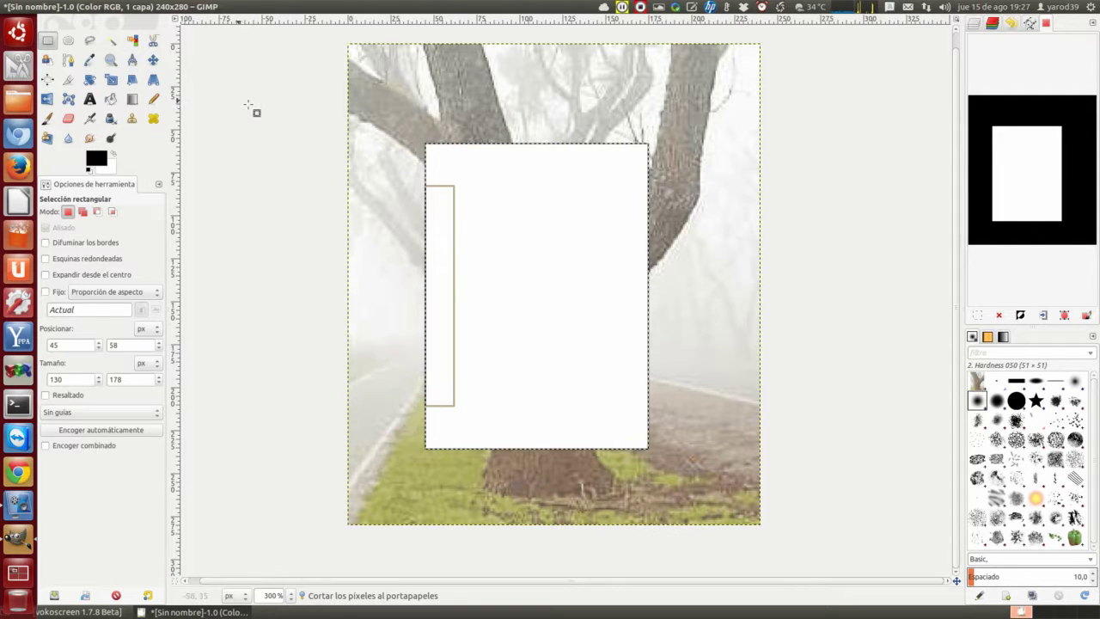
# Step: Create a new 240x280 image and paste the cut tree piece into it
pyautogui.click(54, 6)
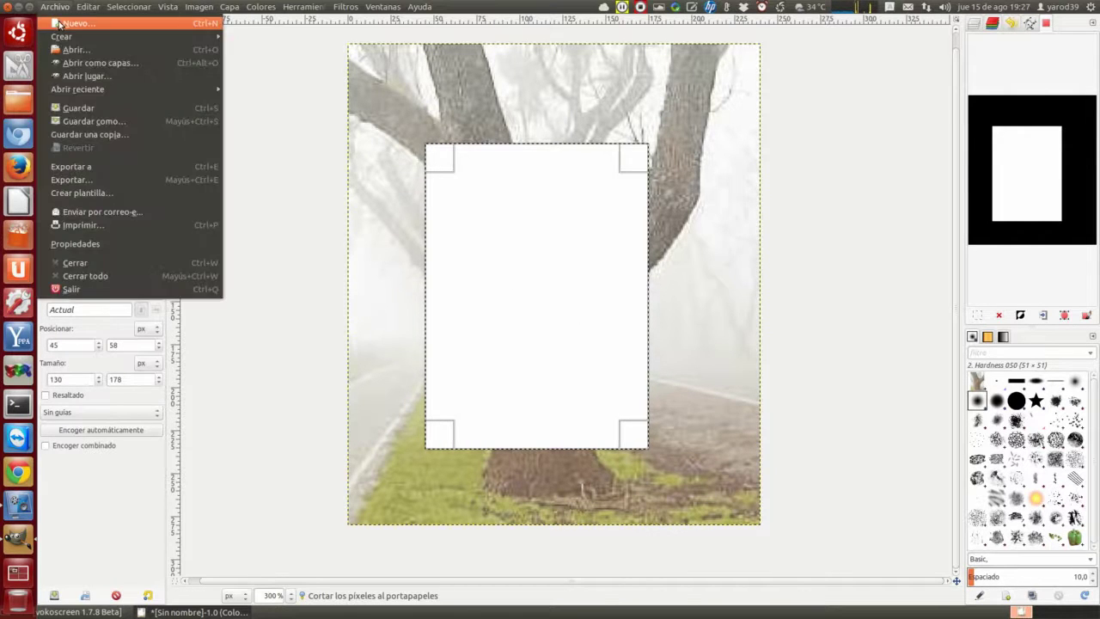
pyautogui.click(59, 24)
pyautogui.click(254, 171)
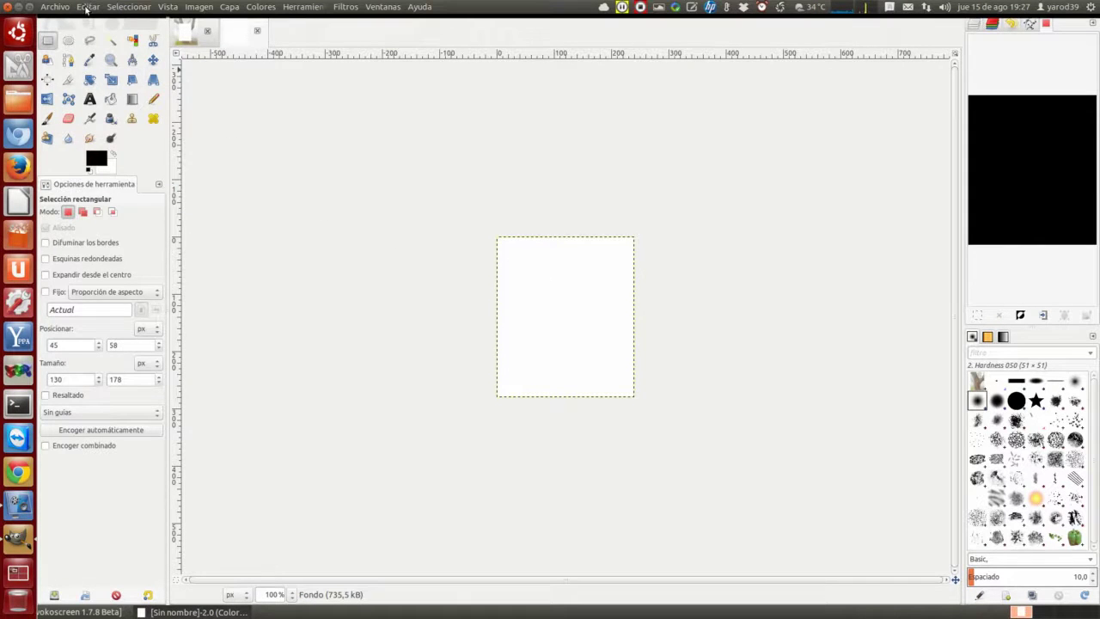
pyautogui.click(86, 7)
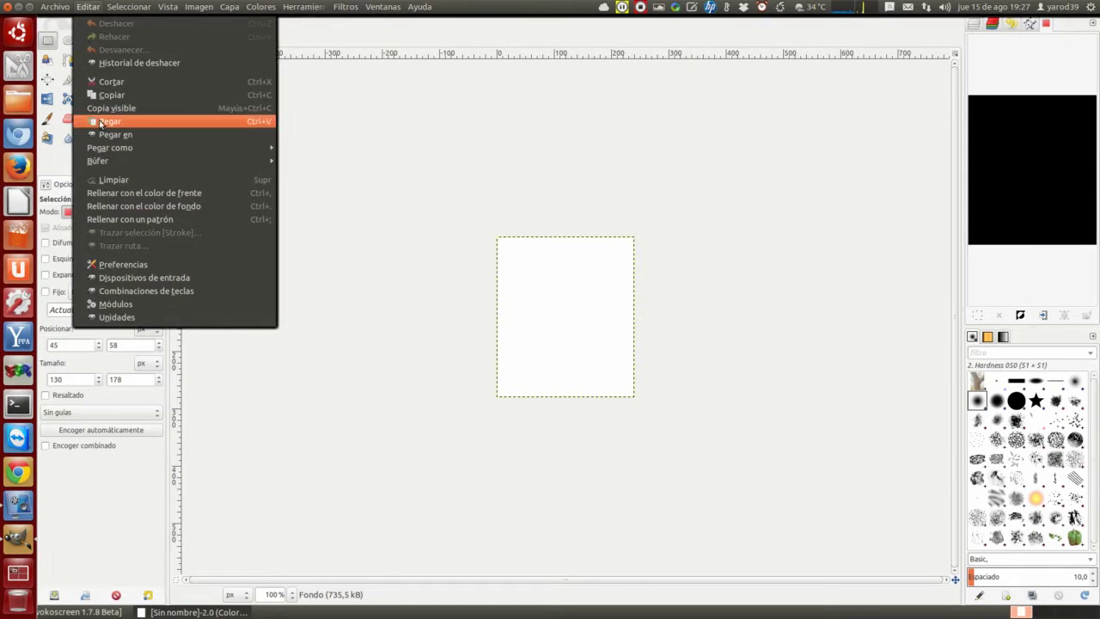
pyautogui.click(101, 123)
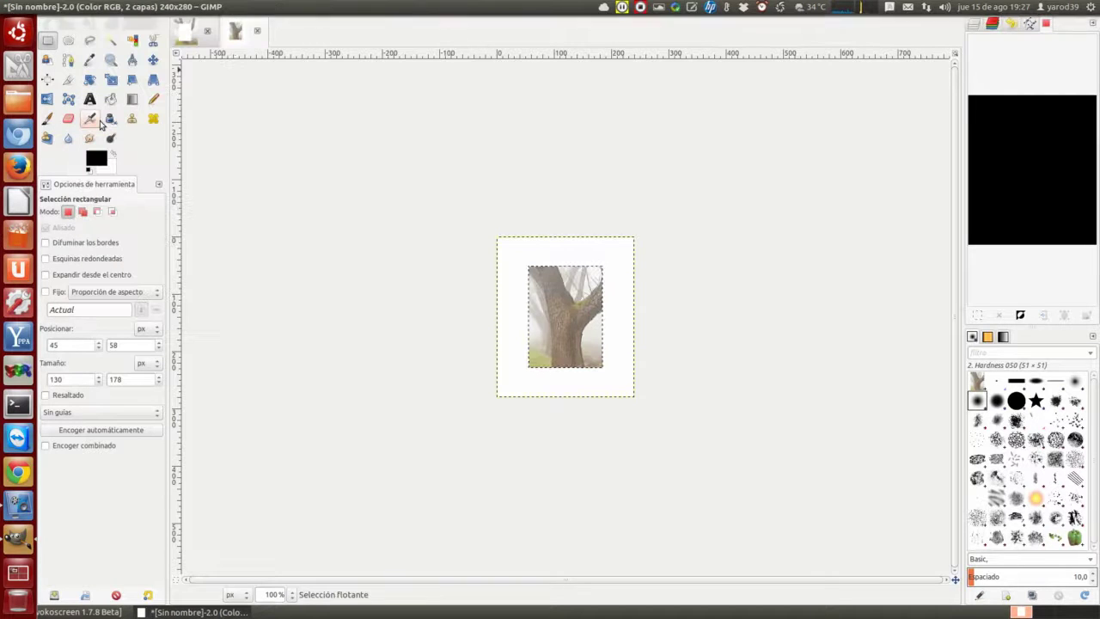
# Step: Close the new pasted image without saving
pyautogui.rightClick(566, 327)
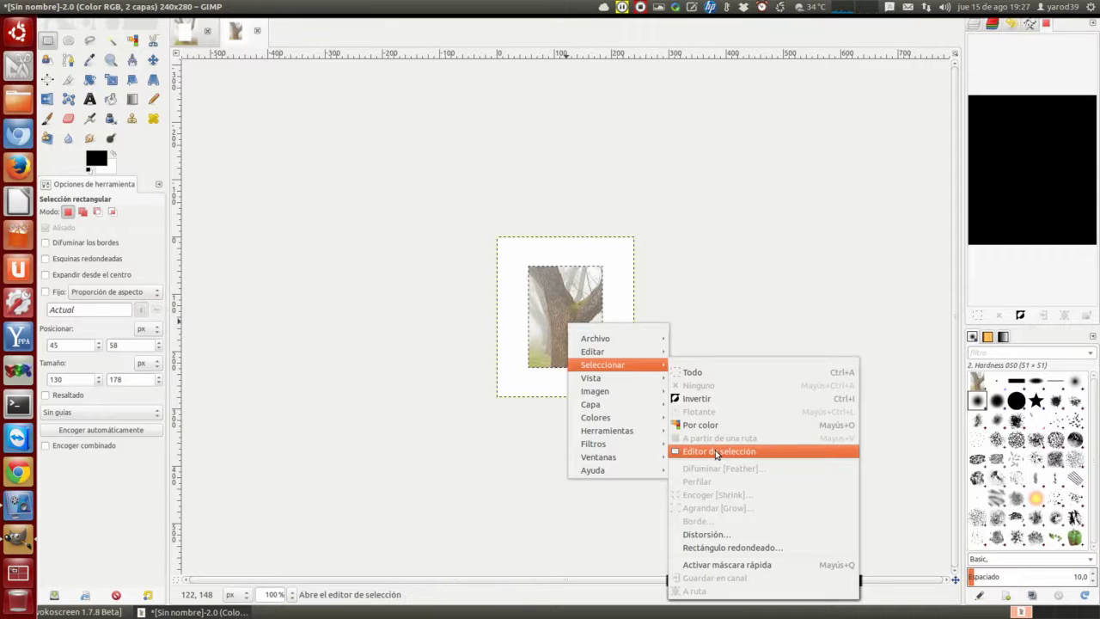
pyautogui.rightClick(566, 316)
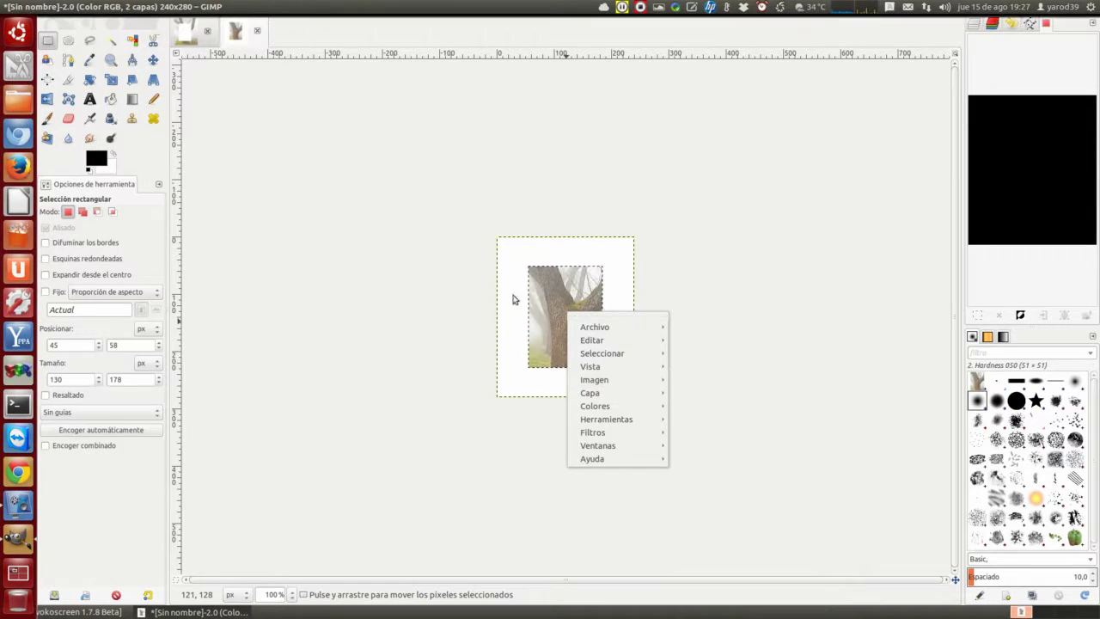
pyautogui.click(258, 33)
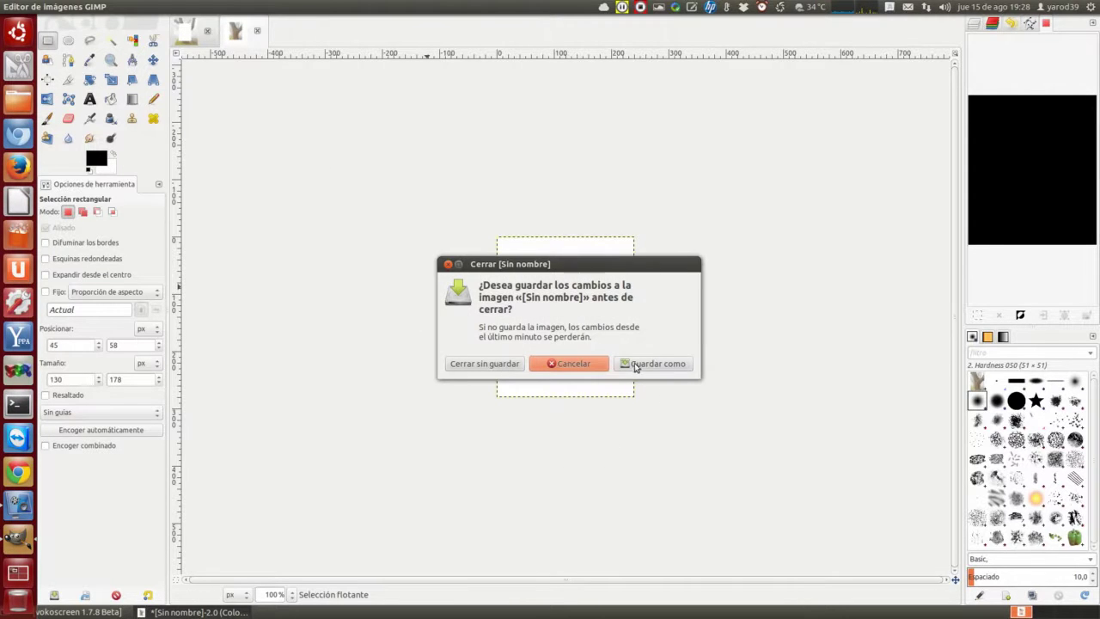
pyautogui.click(507, 363)
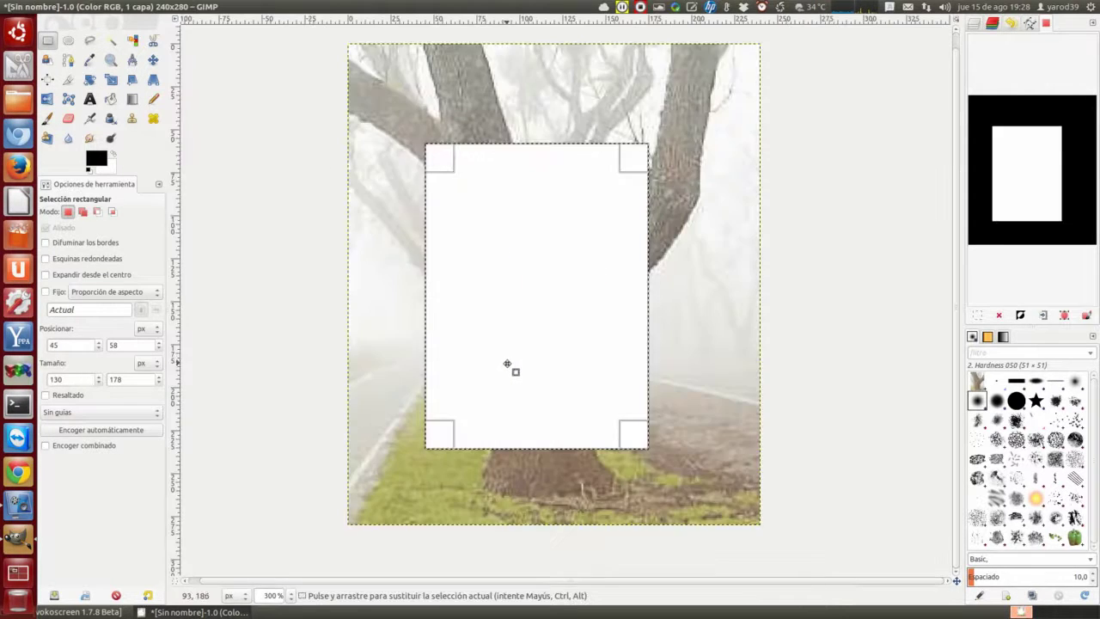
# Step: Undo the earlier cut, feather the rectangle selection, and cut the feathered area out
pyautogui.rightClick(479, 256)
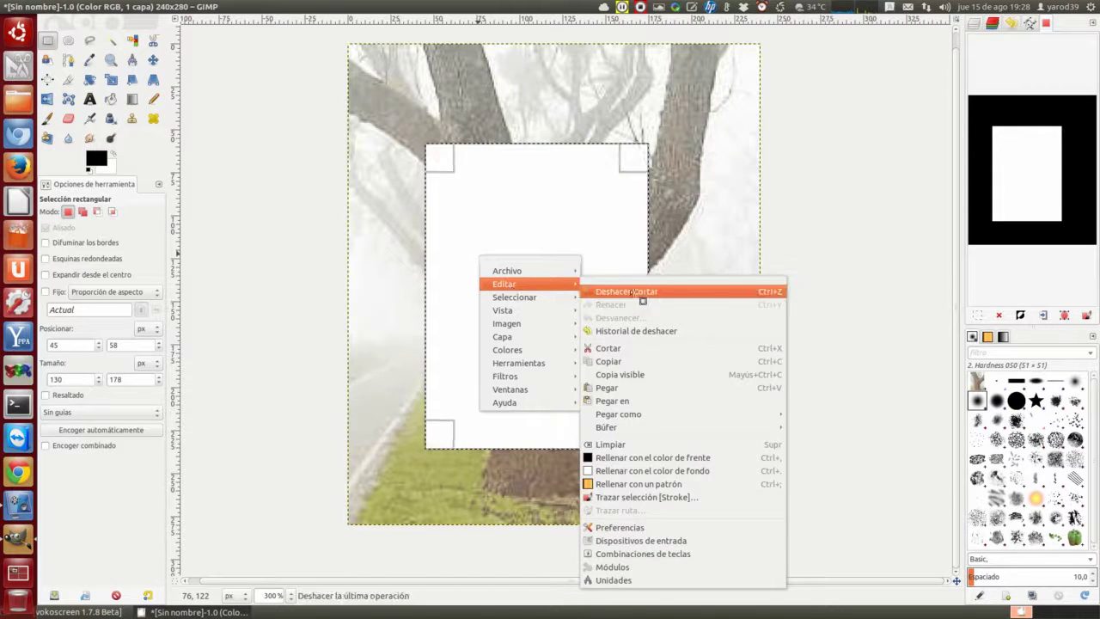
pyautogui.click(625, 291)
pyautogui.rightClick(505, 250)
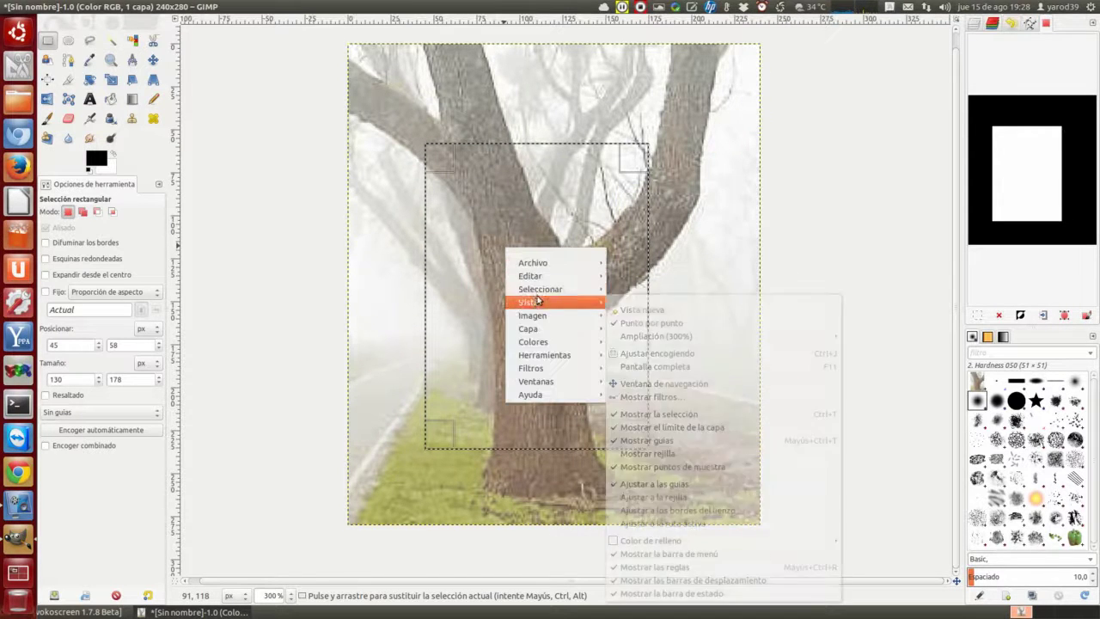
pyautogui.moveTo(539, 289)
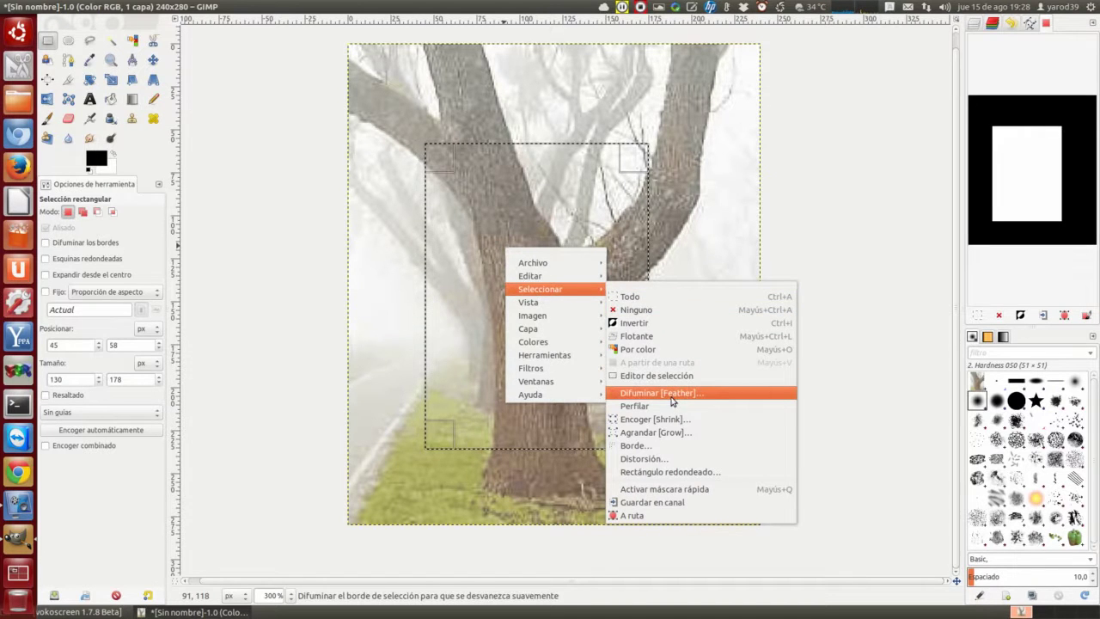
pyautogui.click(673, 393)
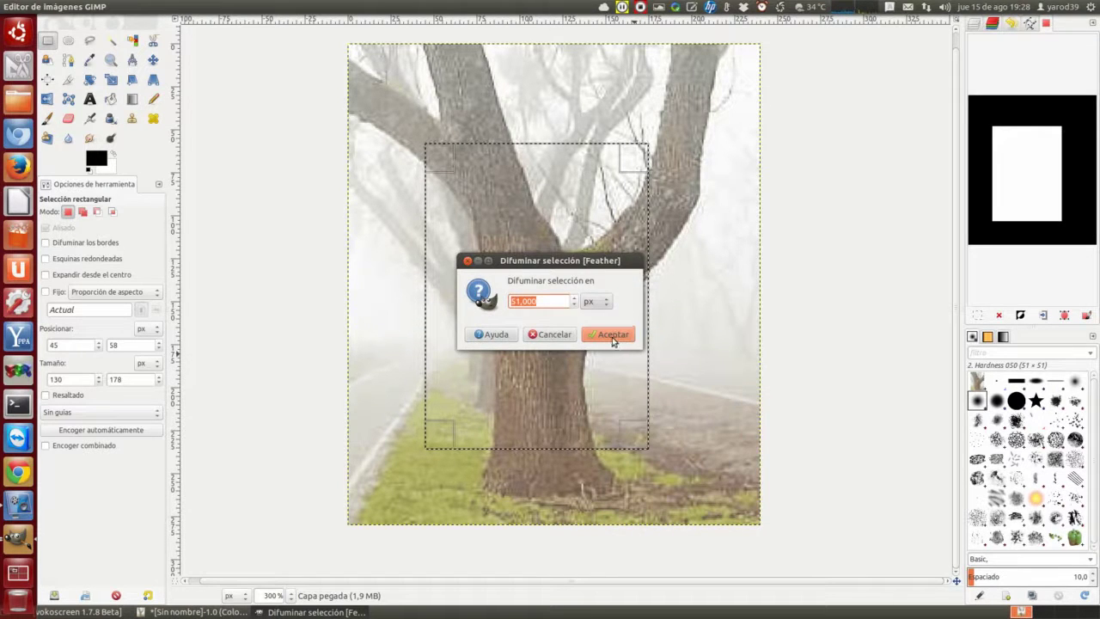
pyautogui.click(611, 334)
pyautogui.rightClick(535, 291)
pyautogui.moveTo(558, 316)
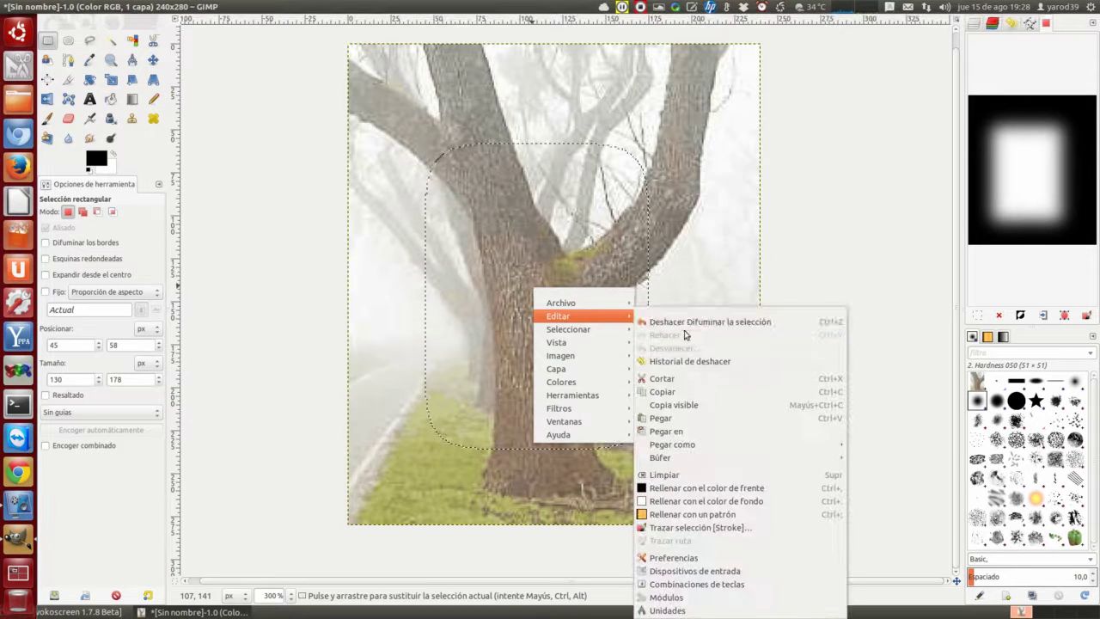
pyautogui.click(689, 380)
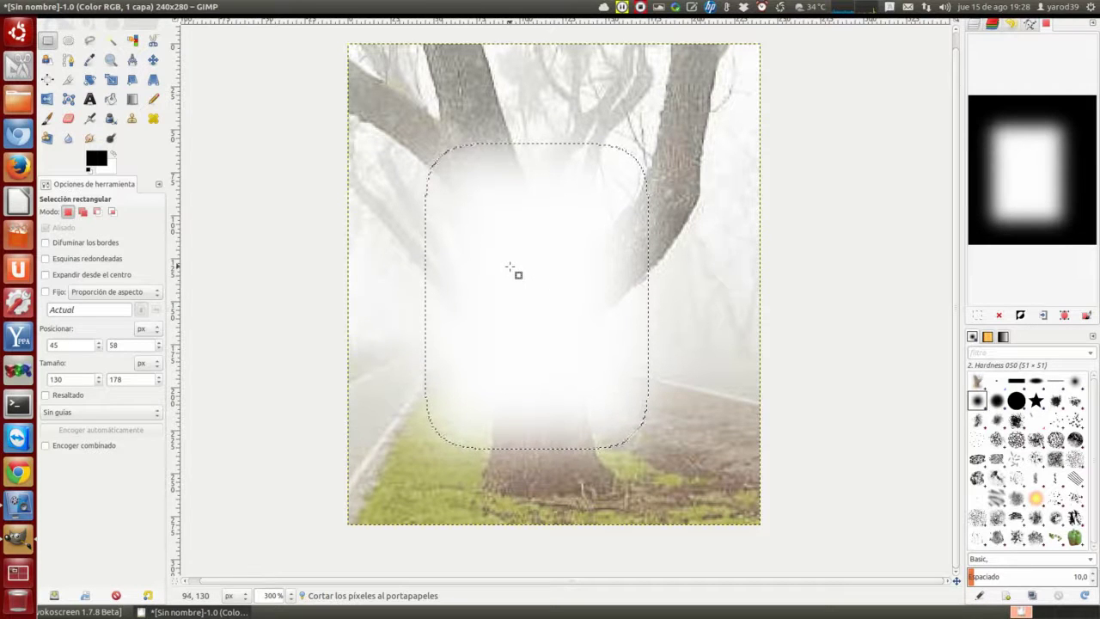
# Step: Bring the tree panel back as a floating layer, move it up-right, and cut it to the clipboard
pyautogui.rightClick(510, 267)
pyautogui.moveTo(535, 297)
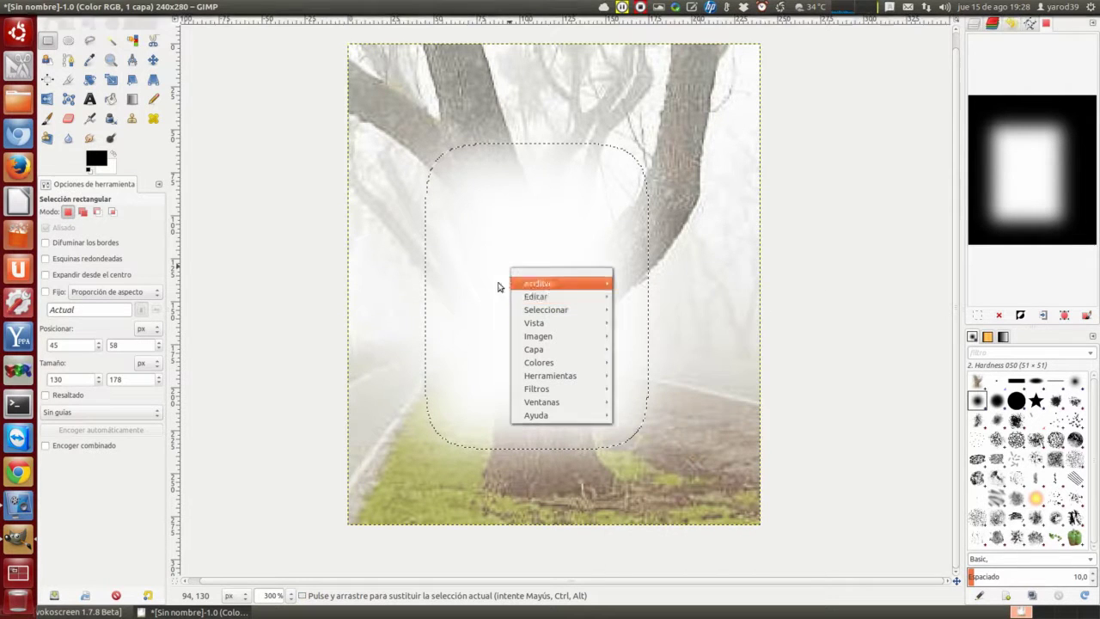
pyautogui.click(277, 134)
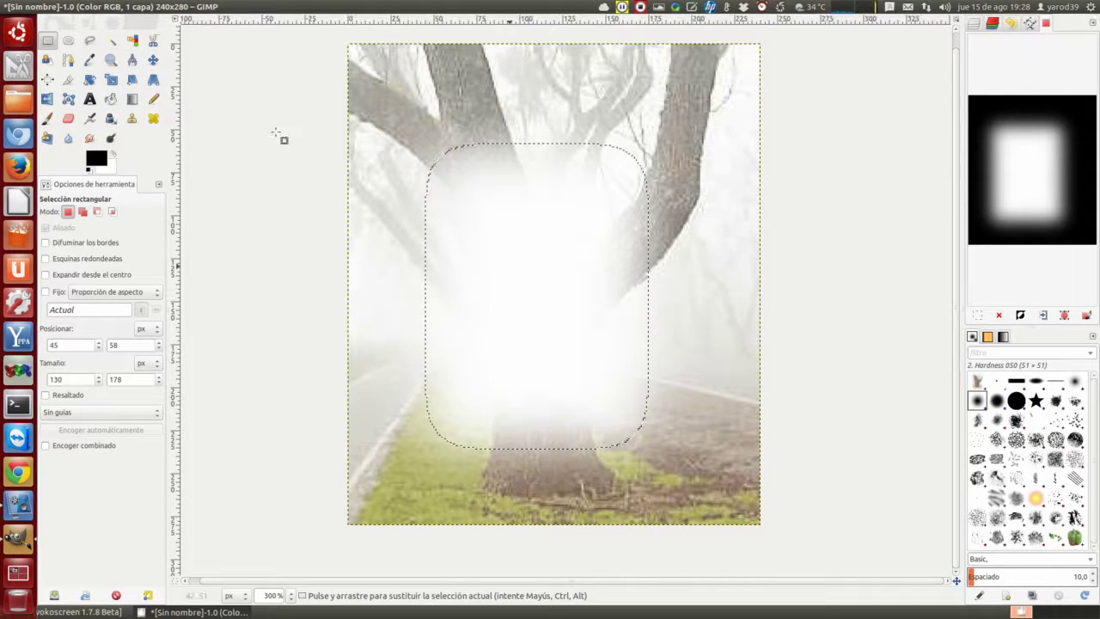
pyautogui.rightClick(362, 144)
pyautogui.moveTo(389, 175)
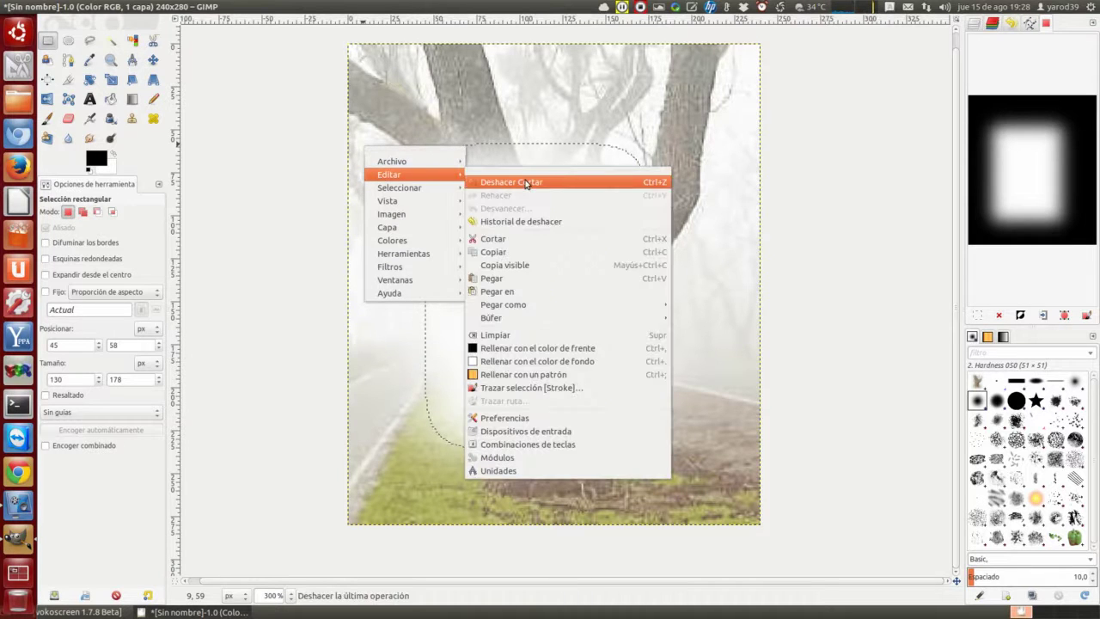
pyautogui.click(519, 278)
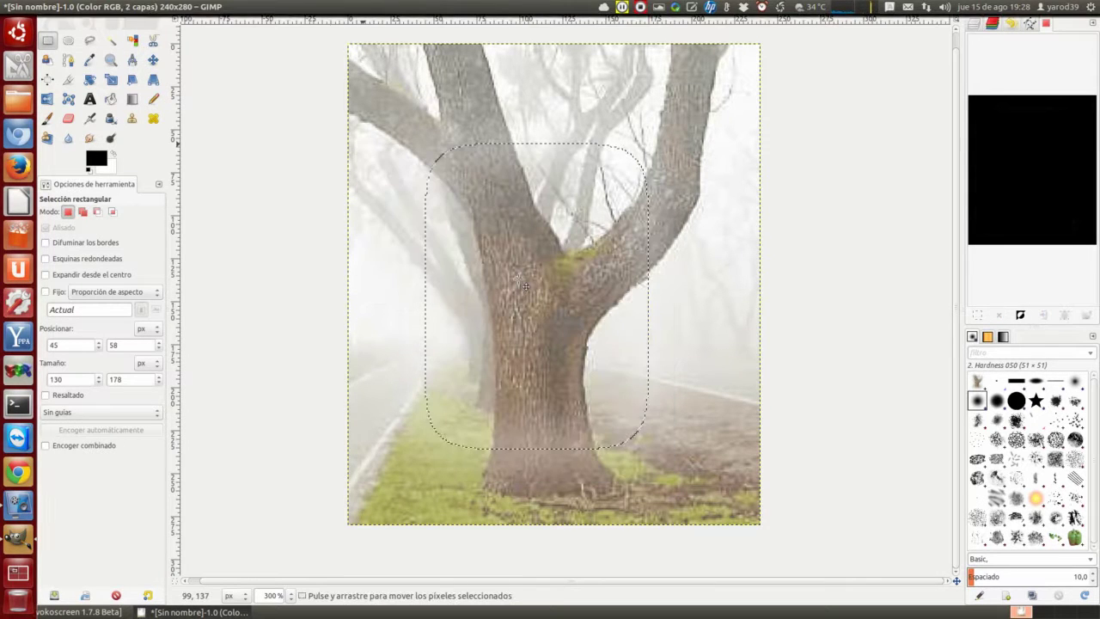
pyautogui.moveTo(546, 298)
pyautogui.mouseDown()
pyautogui.moveTo(576, 262)
pyautogui.moveTo(566, 311)
pyautogui.moveTo(554, 240)
pyautogui.moveTo(532, 228)
pyautogui.mouseUp()
pyautogui.rightClick(533, 227)
pyautogui.moveTo(555, 248)
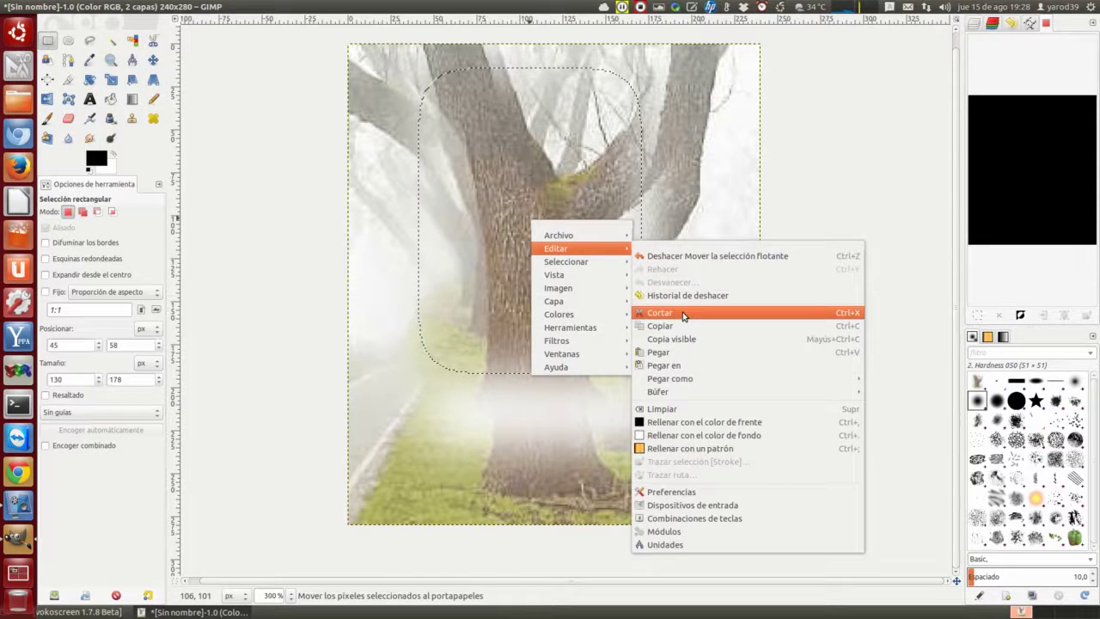
pyautogui.click(685, 312)
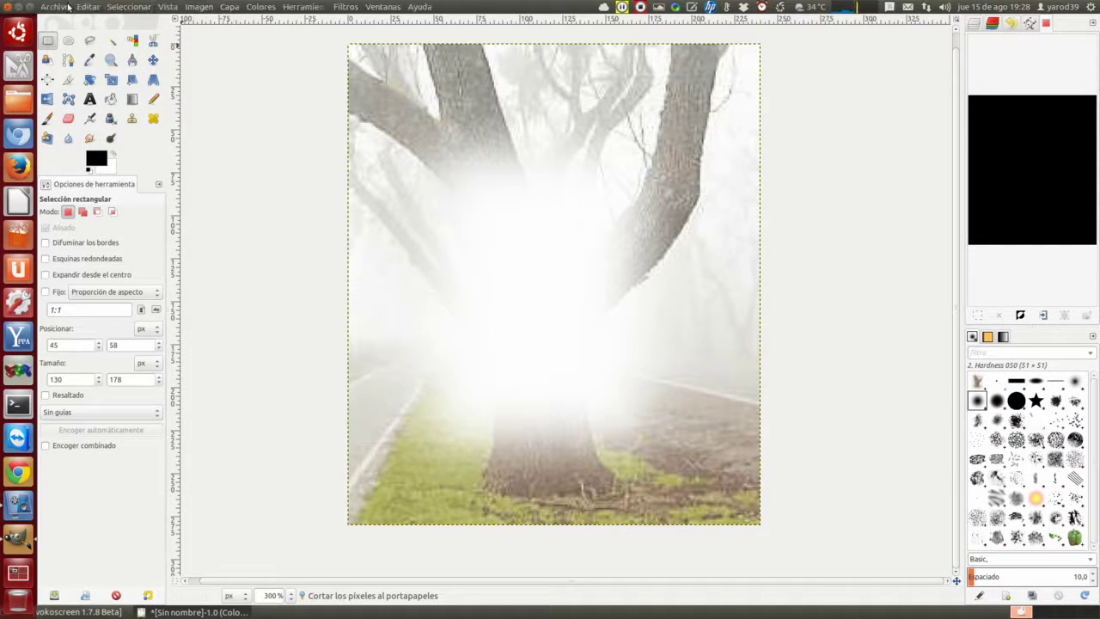
# Step: Open Saltimbocca_raw_(2).png and paste the clipboard tree panel into it
pyautogui.click(63, 7)
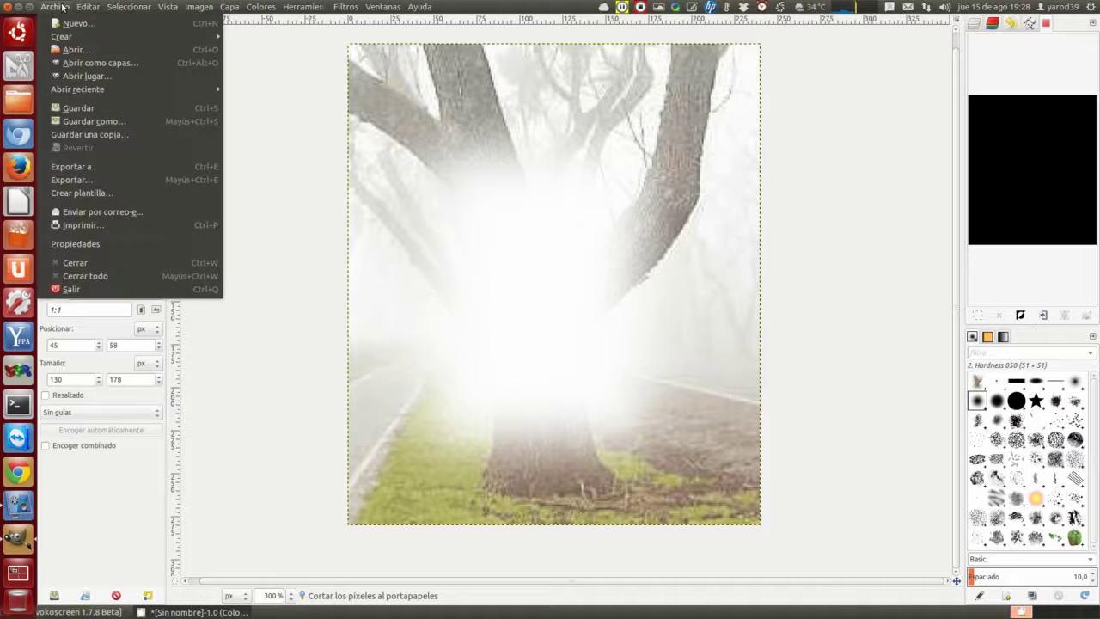
pyautogui.click(76, 52)
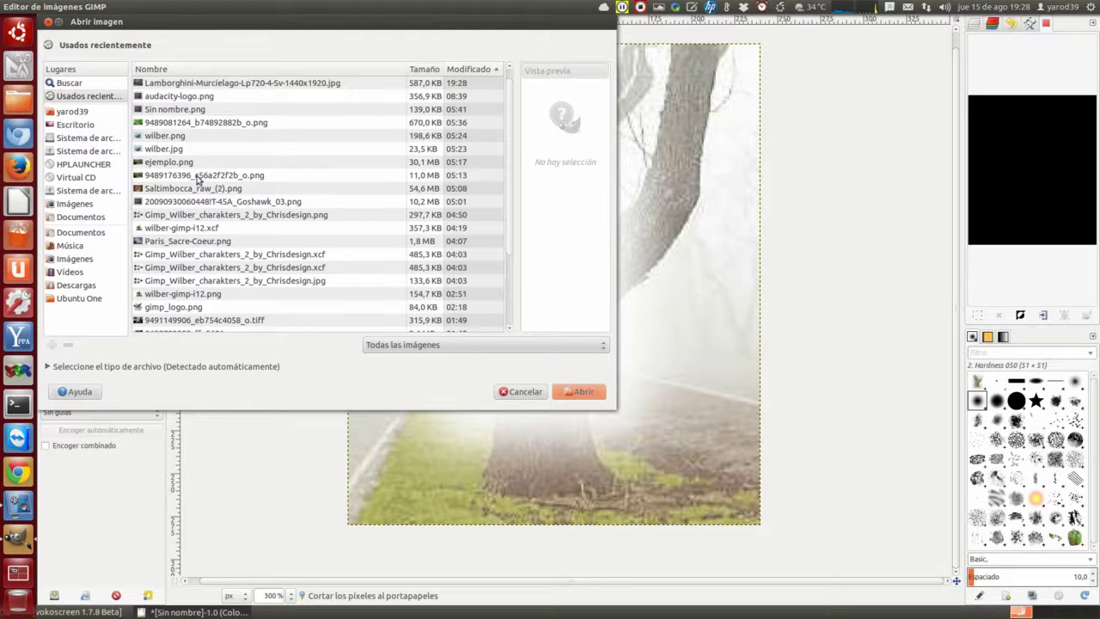
pyautogui.doubleClick(196, 188)
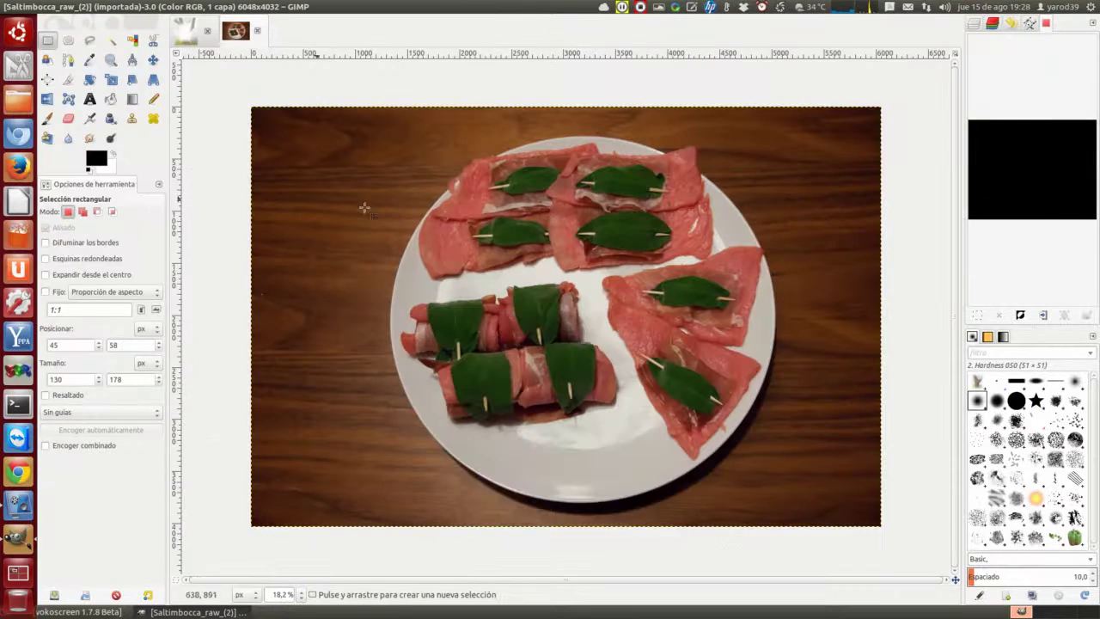
pyautogui.rightClick(460, 224)
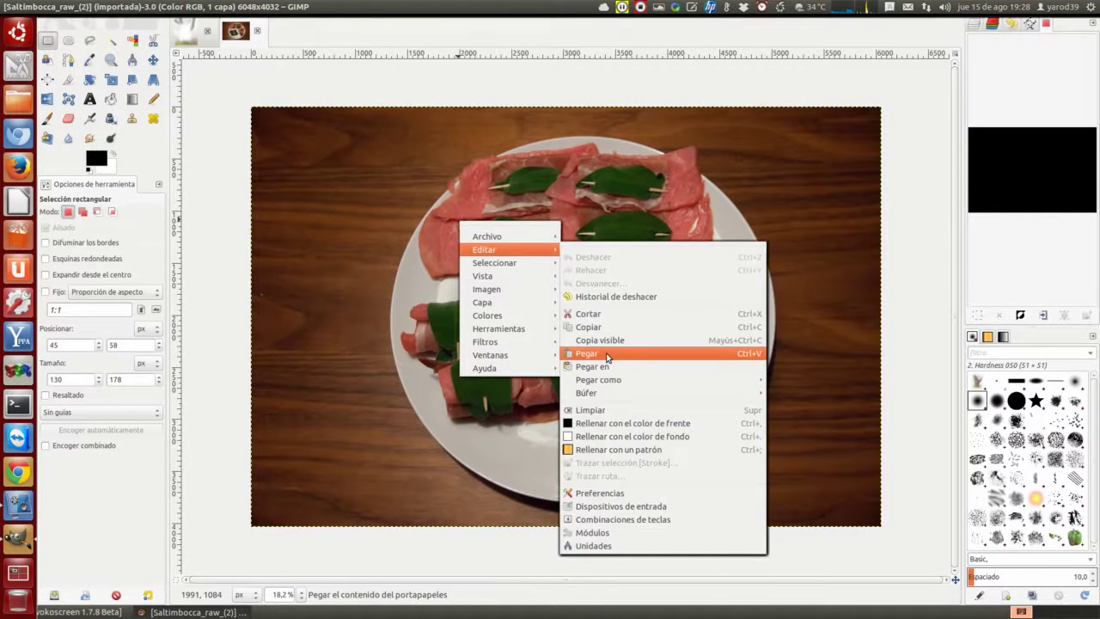
pyautogui.moveTo(485, 249)
pyautogui.click(609, 352)
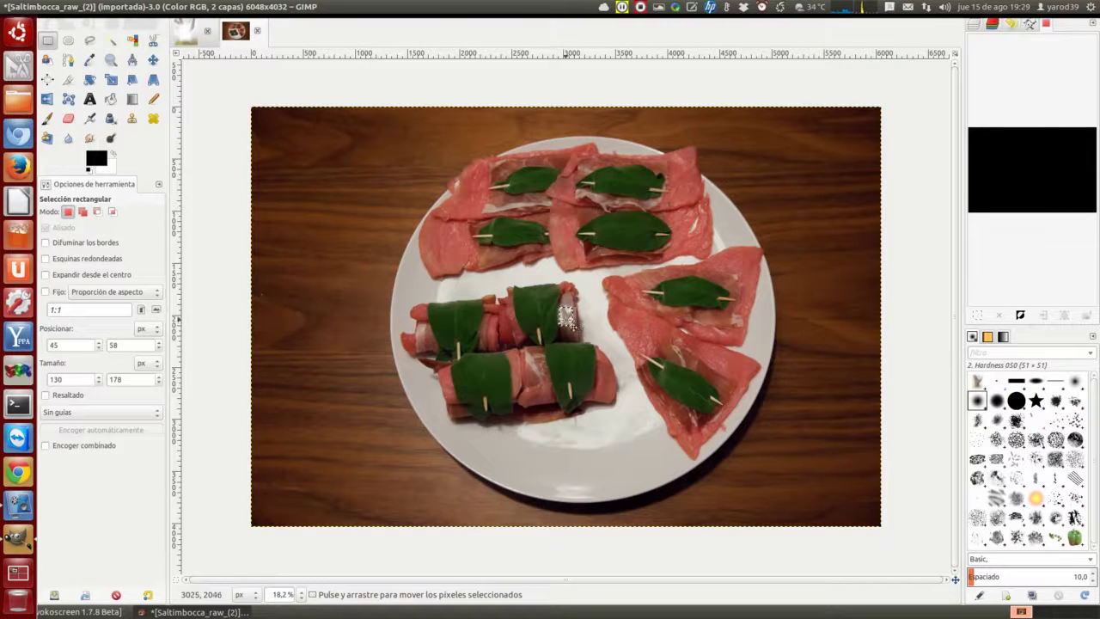
# Step: Enlarge the pasted tree panel with the Scale tool by dragging its handles outward
pyautogui.click(49, 98)
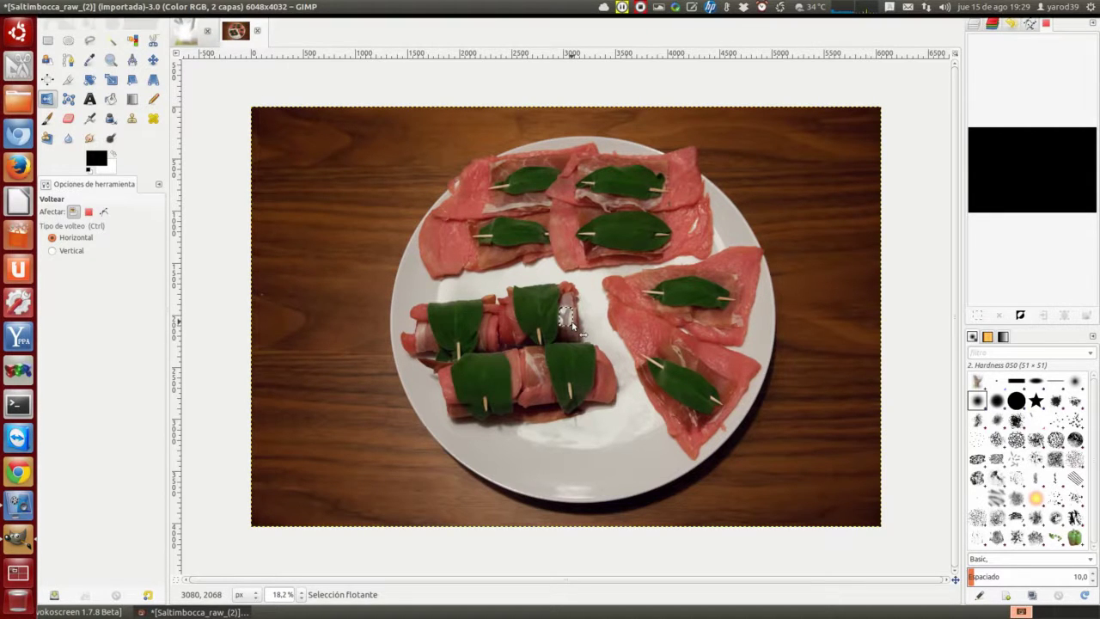
pyautogui.click(110, 79)
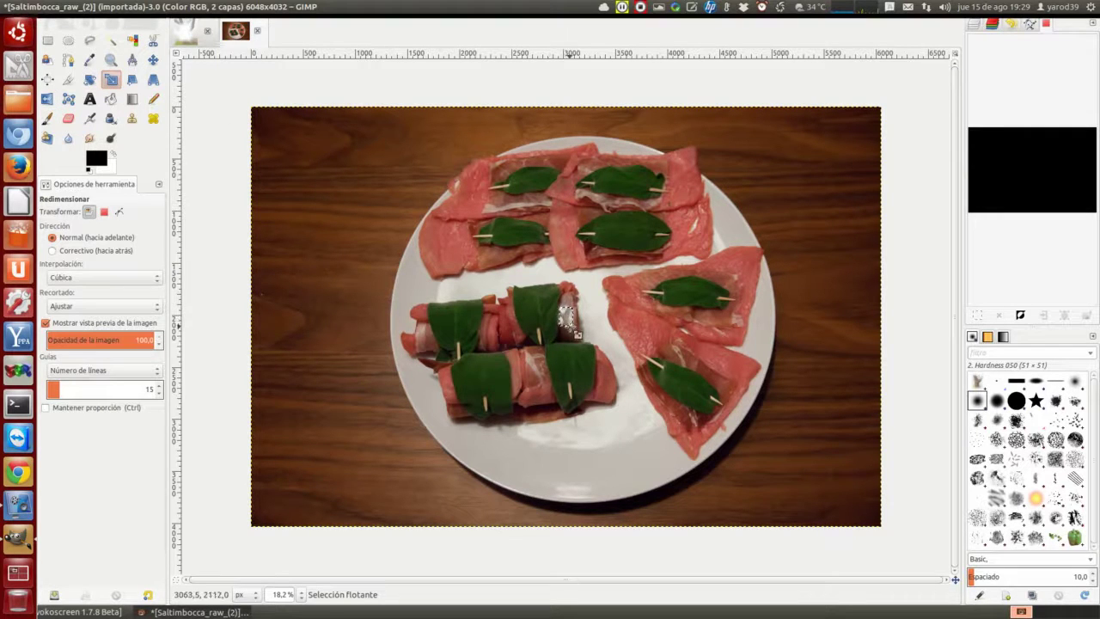
pyautogui.click(567, 318)
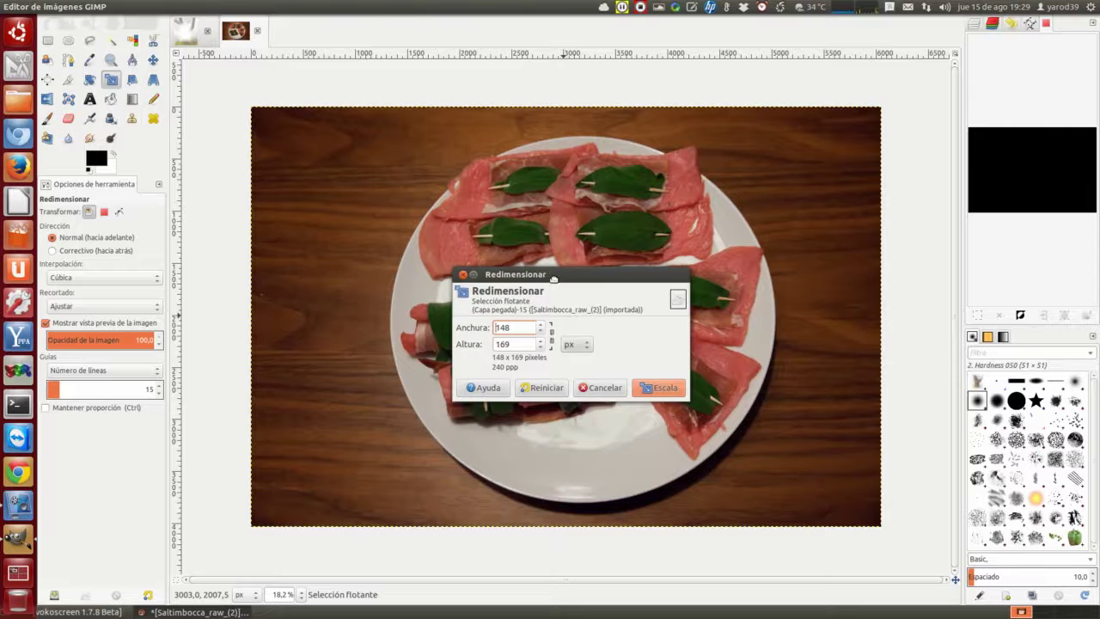
pyautogui.moveTo(554, 278); pyautogui.dragTo(430, 407)
pyautogui.moveTo(529, 289)
pyautogui.mouseDown()
pyautogui.moveTo(494, 276)
pyautogui.moveTo(349, 113)
pyautogui.mouseUp()
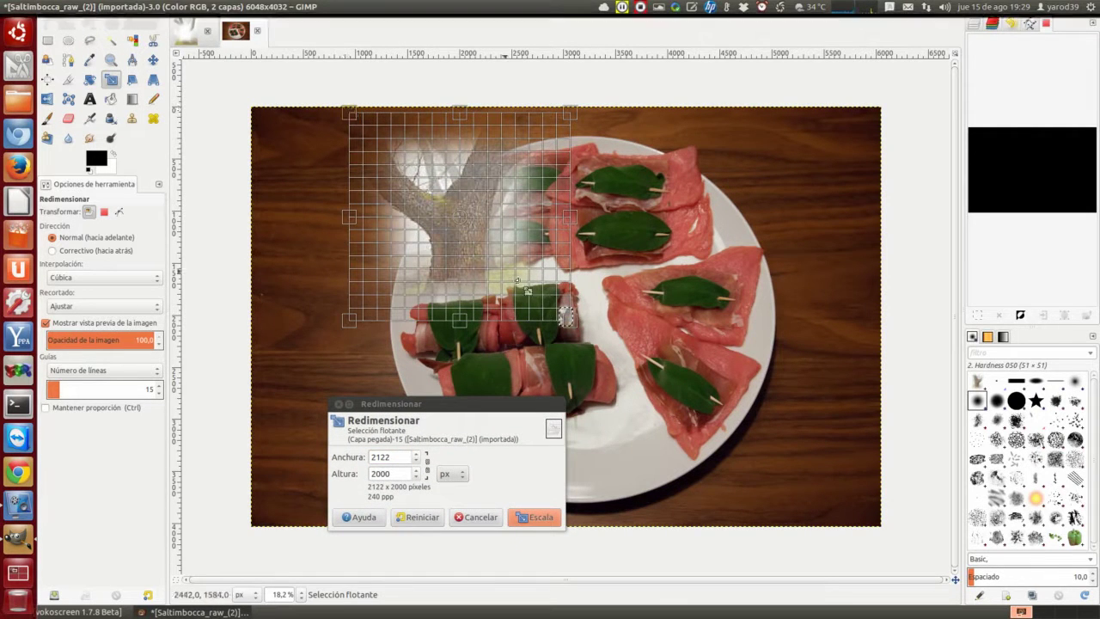
pyautogui.moveTo(518, 280); pyautogui.dragTo(639, 424)
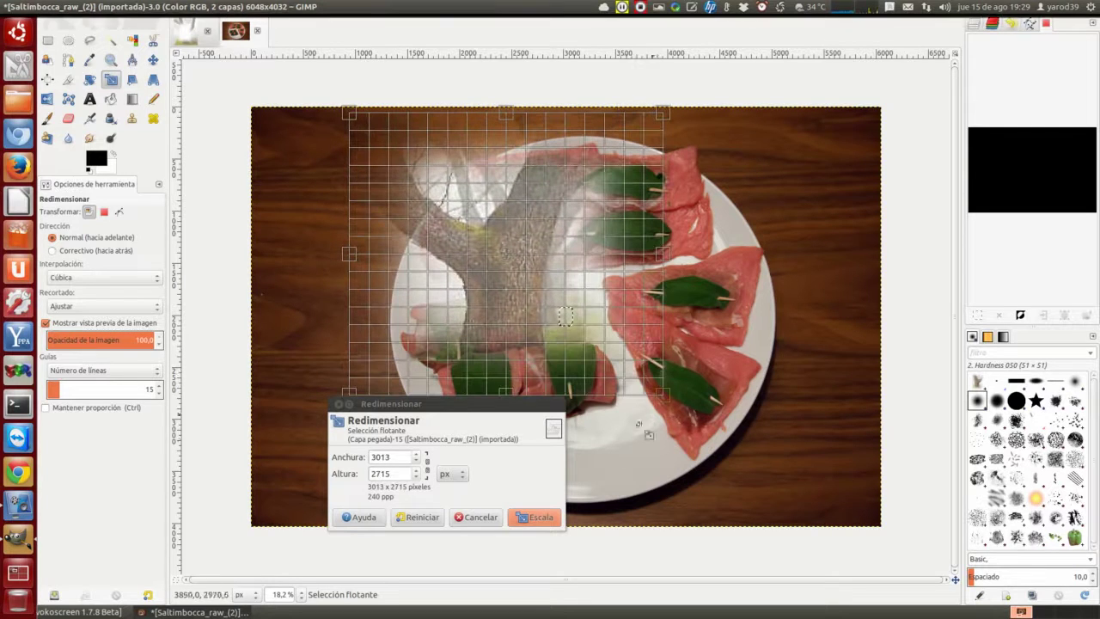
pyautogui.click(540, 517)
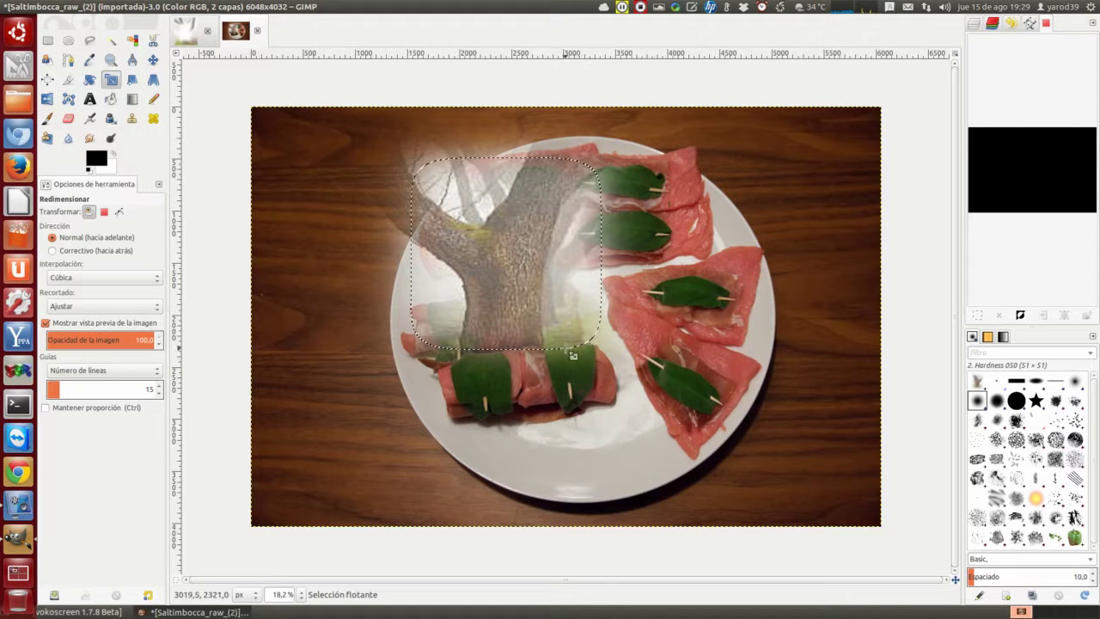
# Step: Scale the panel again to 3712×3943 px so it covers most of the plate
pyautogui.click(513, 400)
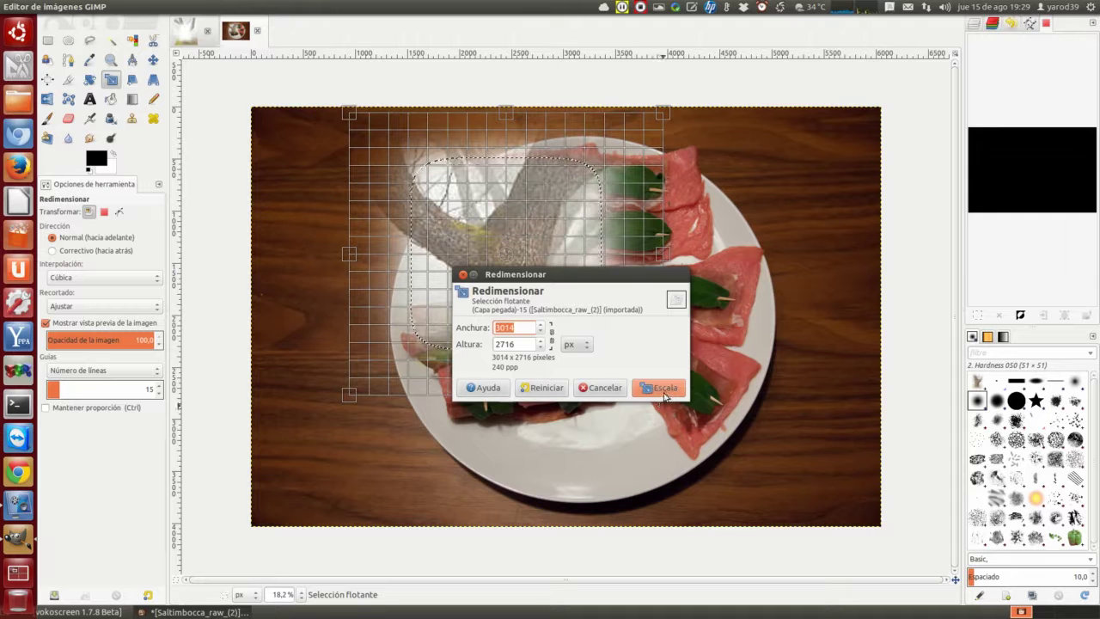
pyautogui.click(664, 392)
pyautogui.moveTo(582, 348); pyautogui.dragTo(692, 528)
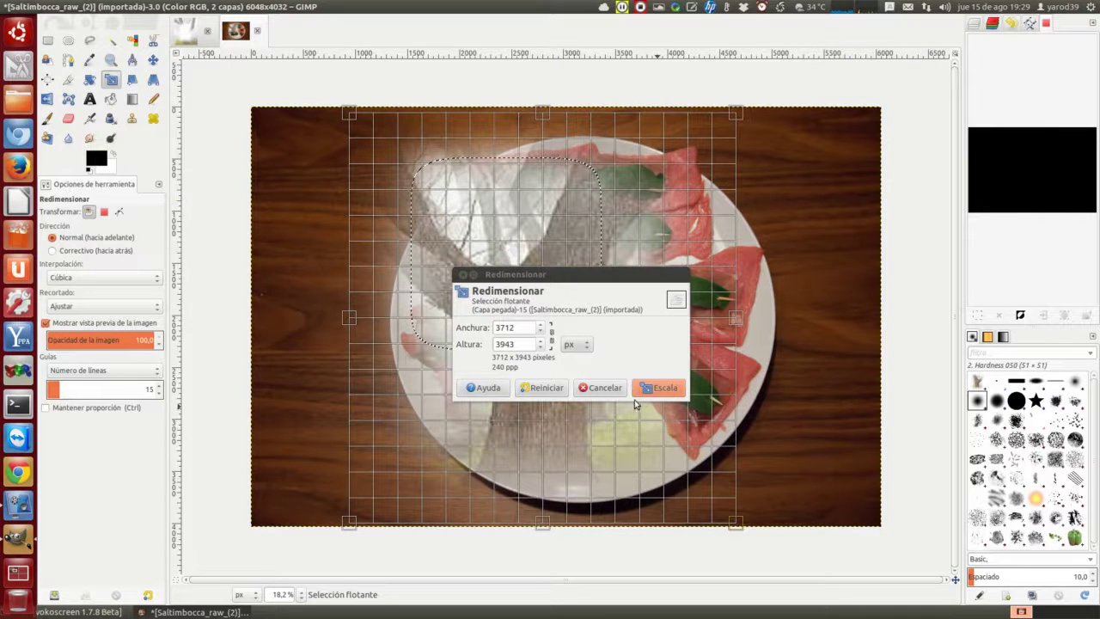
pyautogui.click(658, 389)
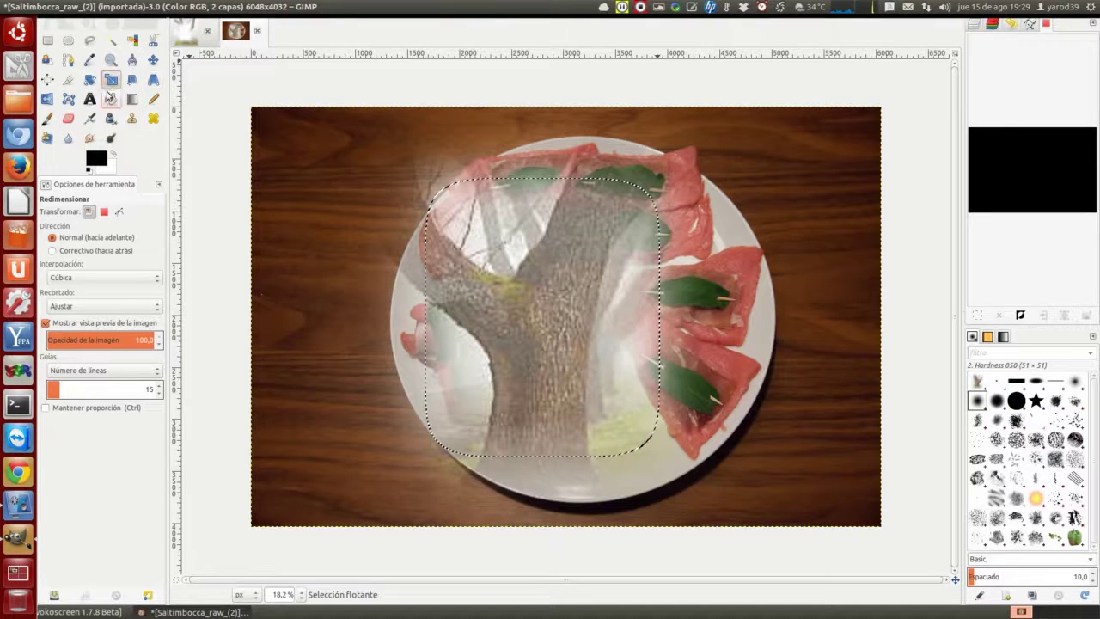
# Step: Anchor the tree panel in the saltimbocca photo and close that photo without saving
pyautogui.click(153, 59)
pyautogui.click(343, 340)
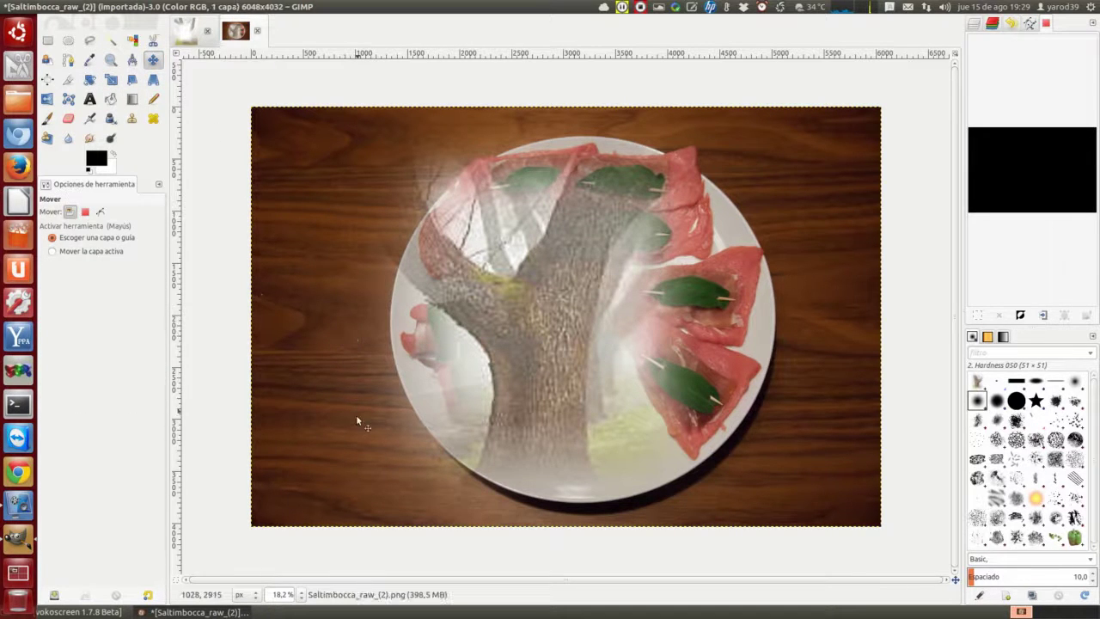
pyautogui.click(257, 33)
pyautogui.click(477, 368)
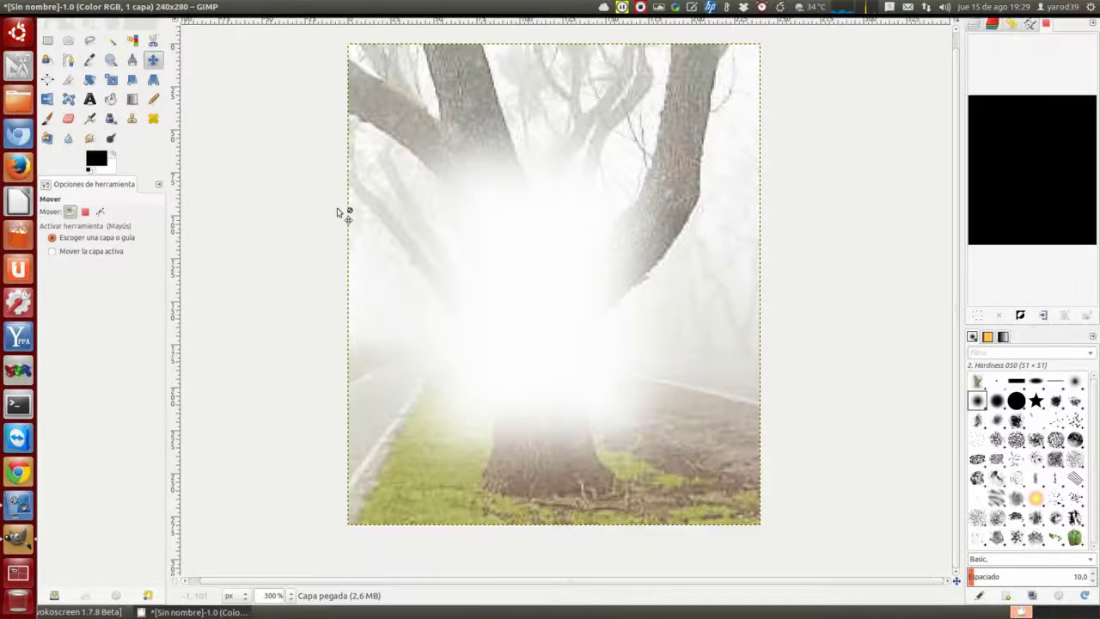
# Step: Close all remaining images, discarding the tree image's unsaved changes
pyautogui.rightClick(228, 67)
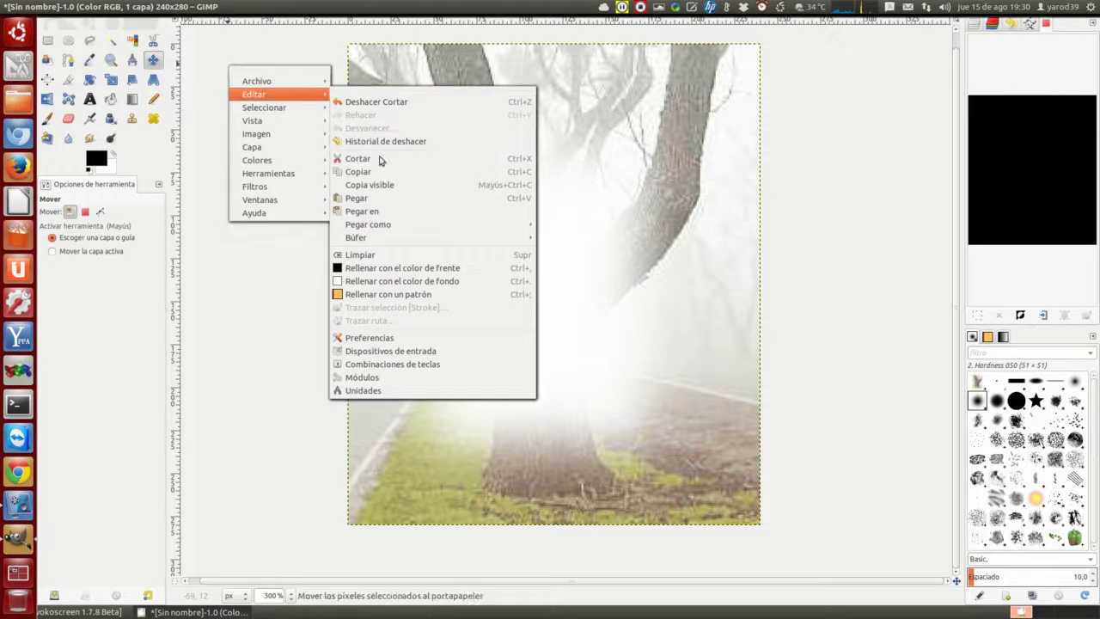
pyautogui.moveTo(256, 81)
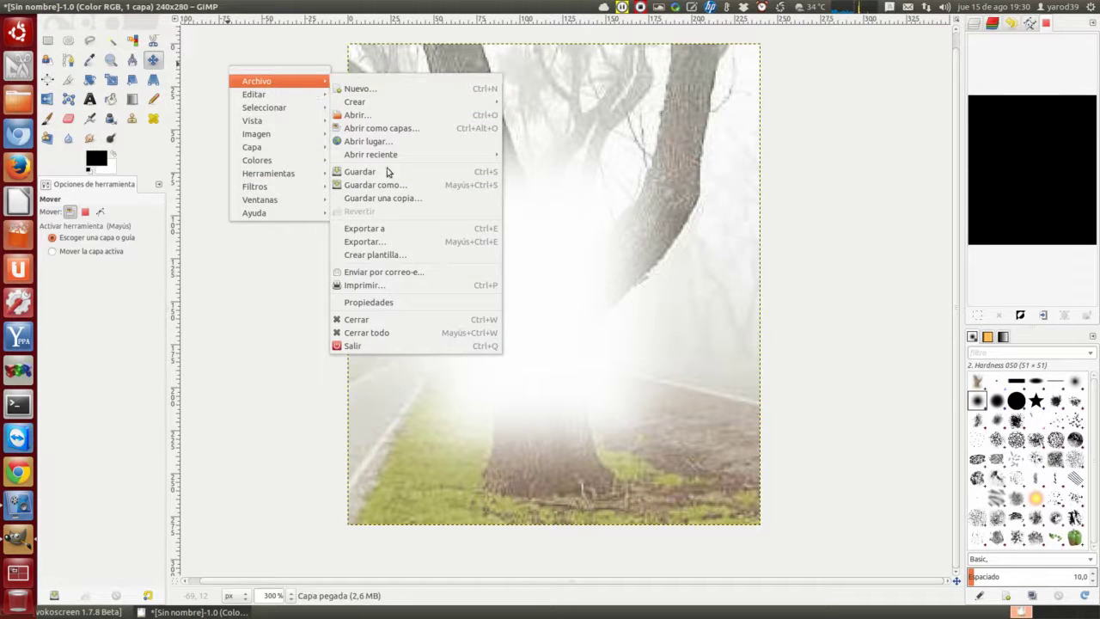
pyautogui.click(367, 333)
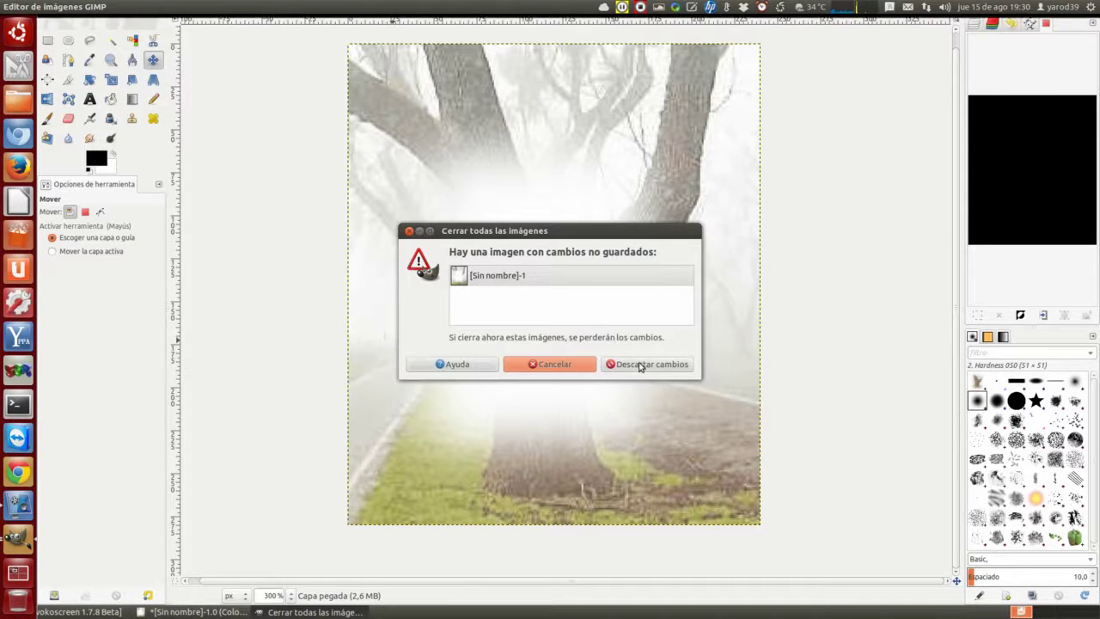
pyautogui.click(639, 367)
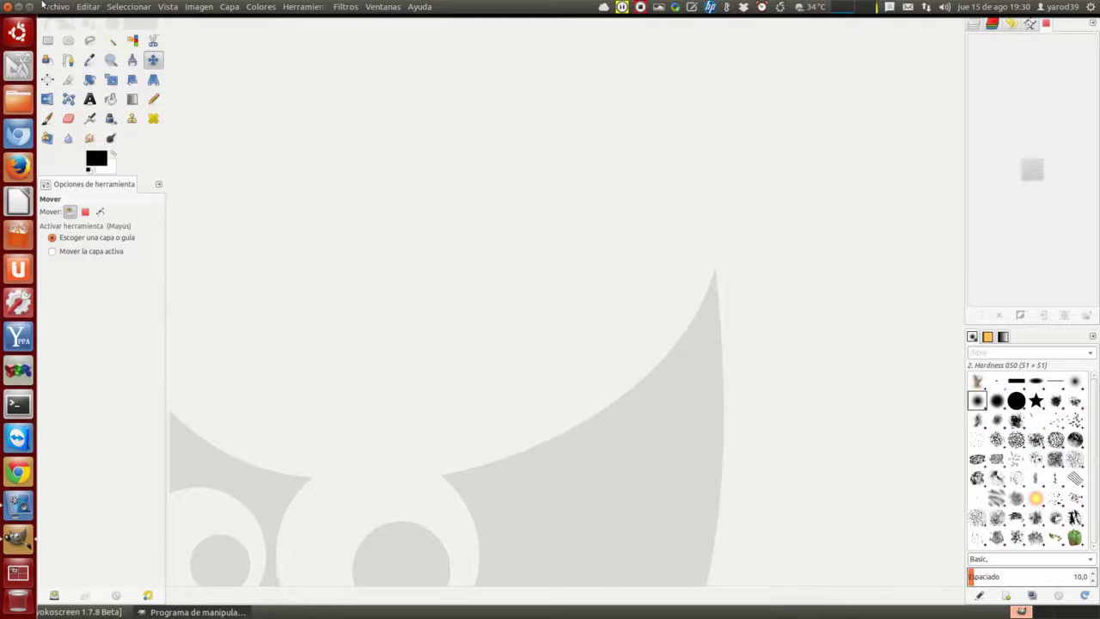
# Step: Open the 2240×1680 photo Paris_Sacre-Coeur.JPG from the Open Image dialog
pyautogui.click(55, 7)
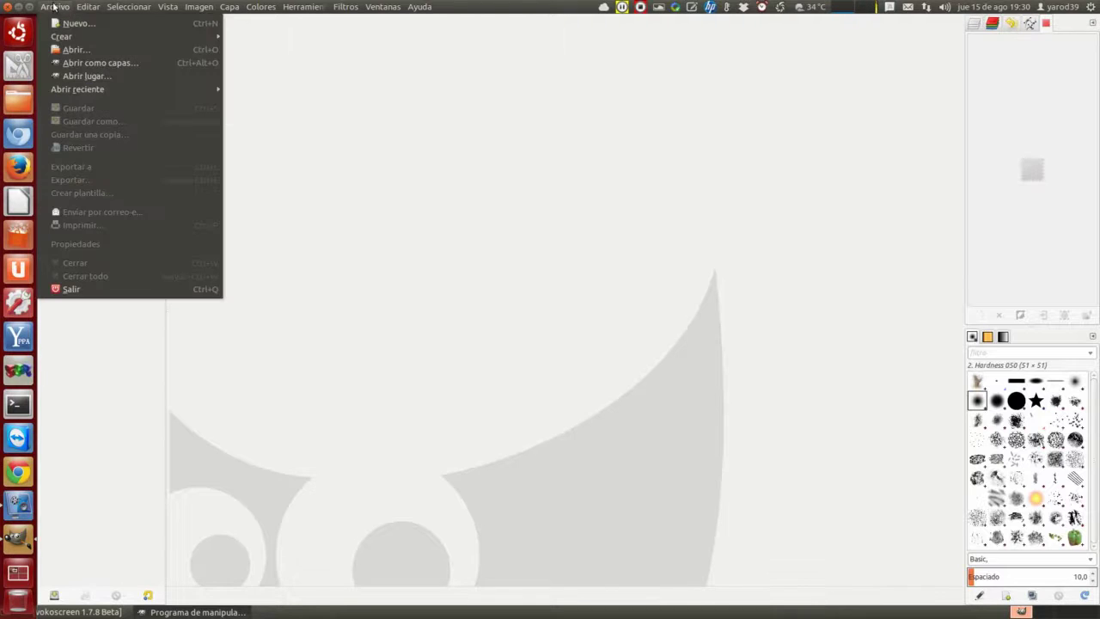
pyautogui.click(68, 49)
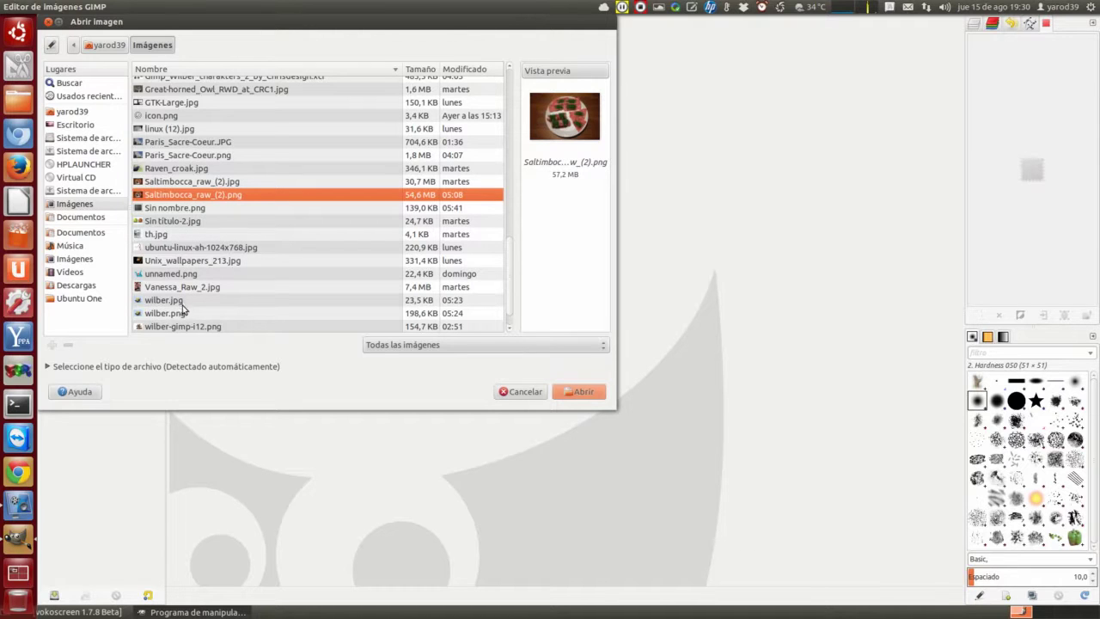
pyautogui.doubleClick(215, 143)
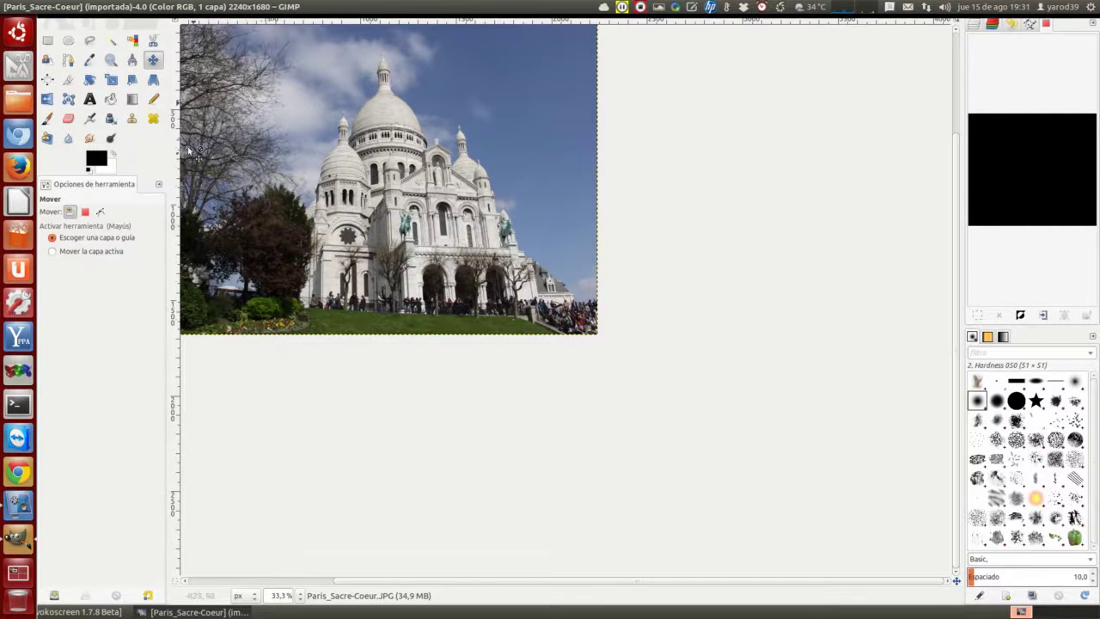
# Step: Select a rectangle around the basilica and erase over it at 39.3 opacity with a large eraser
pyautogui.click(47, 40)
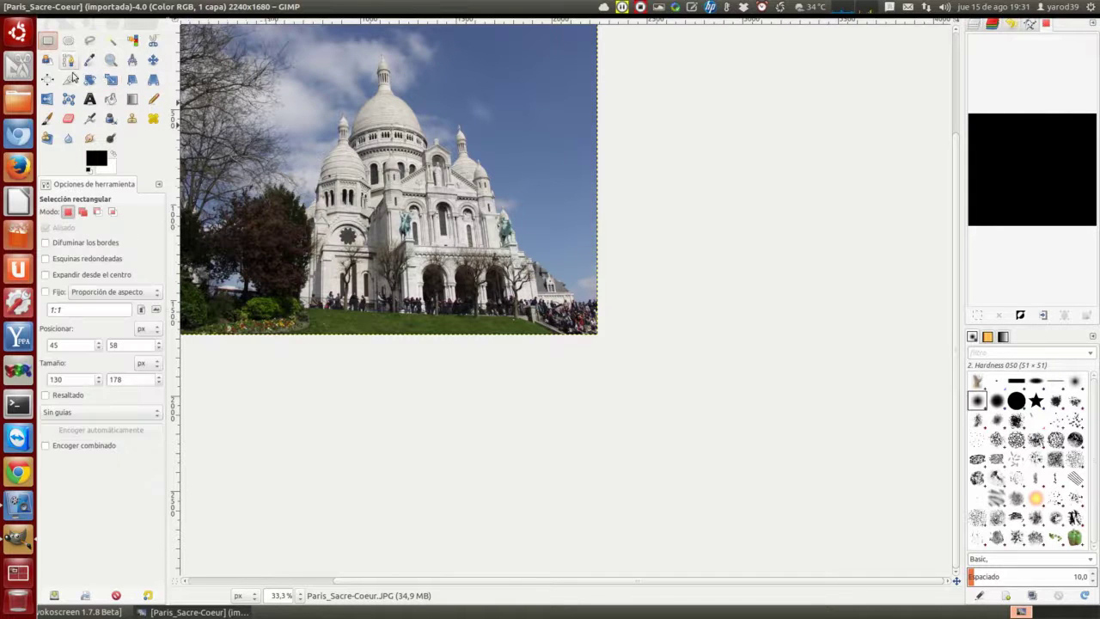
pyautogui.moveTo(422, 203); pyautogui.dragTo(723, 418)
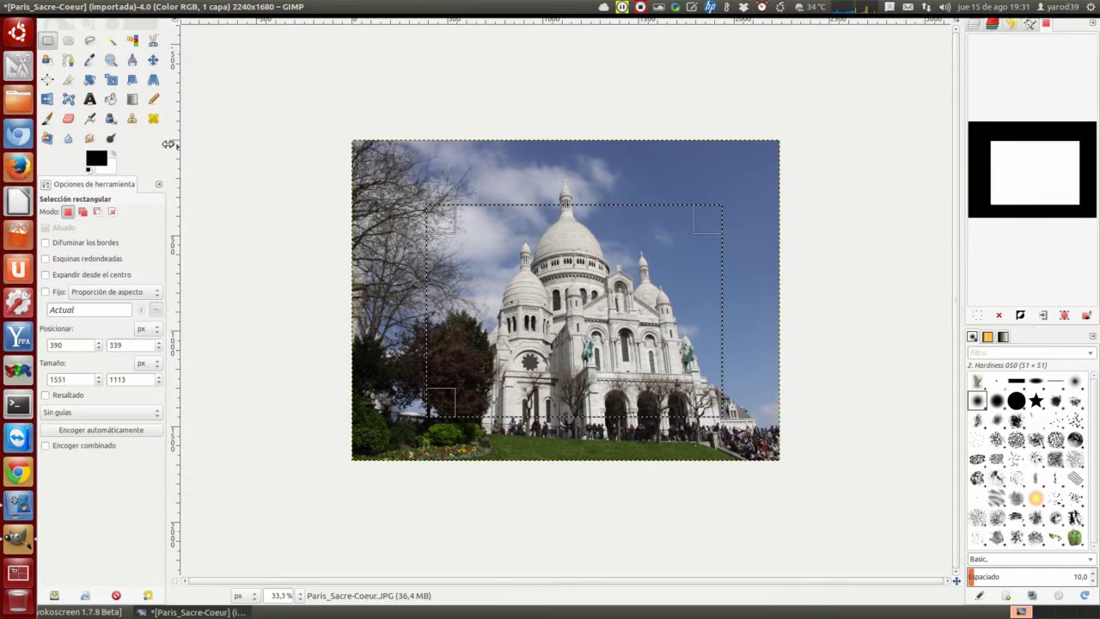
pyautogui.click(68, 117)
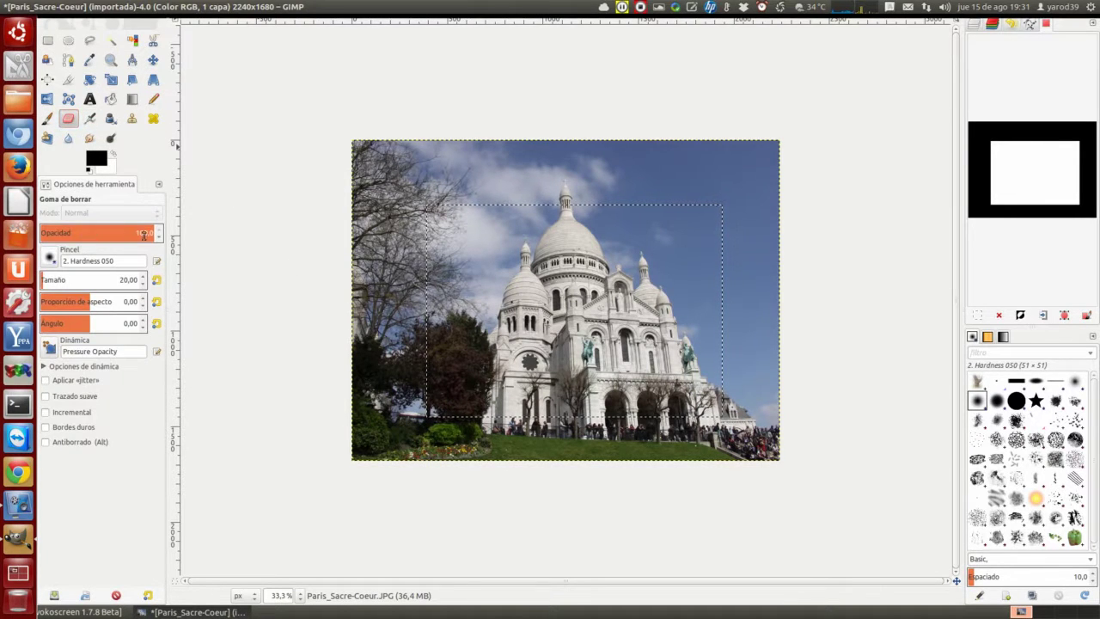
pyautogui.moveTo(152, 235); pyautogui.dragTo(84, 233)
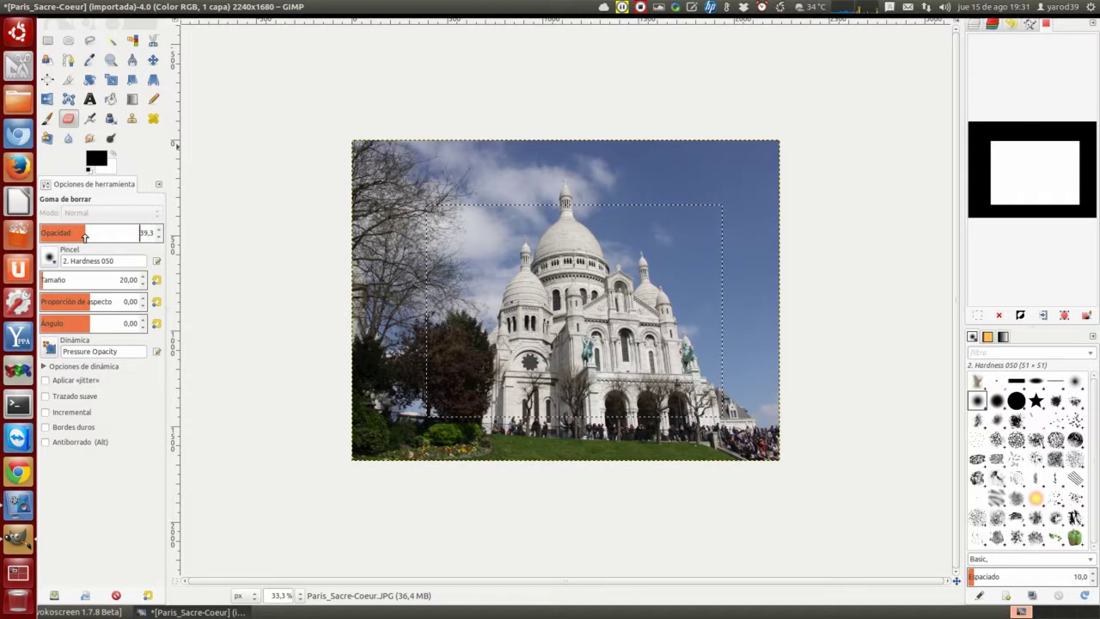
pyautogui.moveTo(550, 260); pyautogui.dragTo(567, 260)
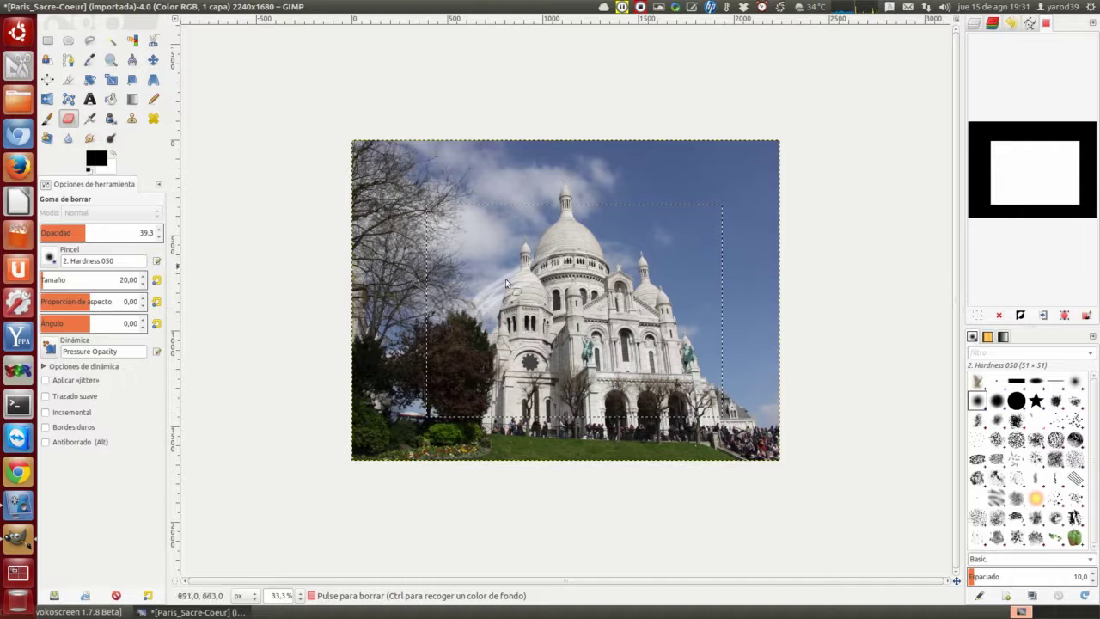
pyautogui.click(84, 280)
pyautogui.moveTo(616, 245); pyautogui.dragTo(423, 271)
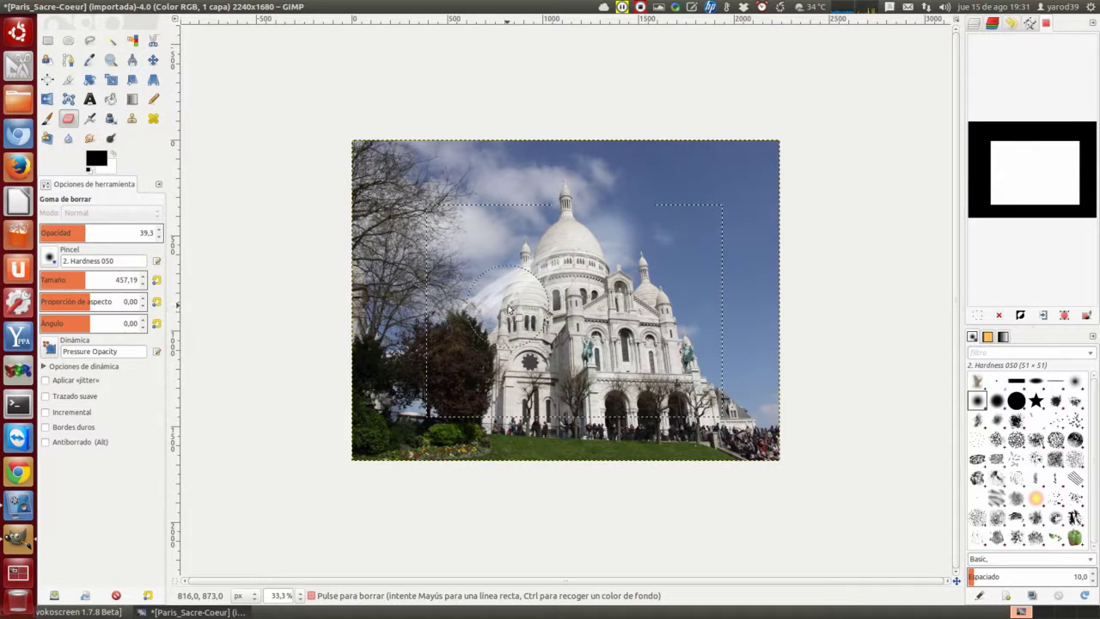
pyautogui.moveTo(402, 308)
pyautogui.mouseDown()
pyautogui.moveTo(630, 320)
pyautogui.moveTo(657, 378)
pyautogui.moveTo(698, 245)
pyautogui.moveTo(552, 245)
pyautogui.mouseUp()
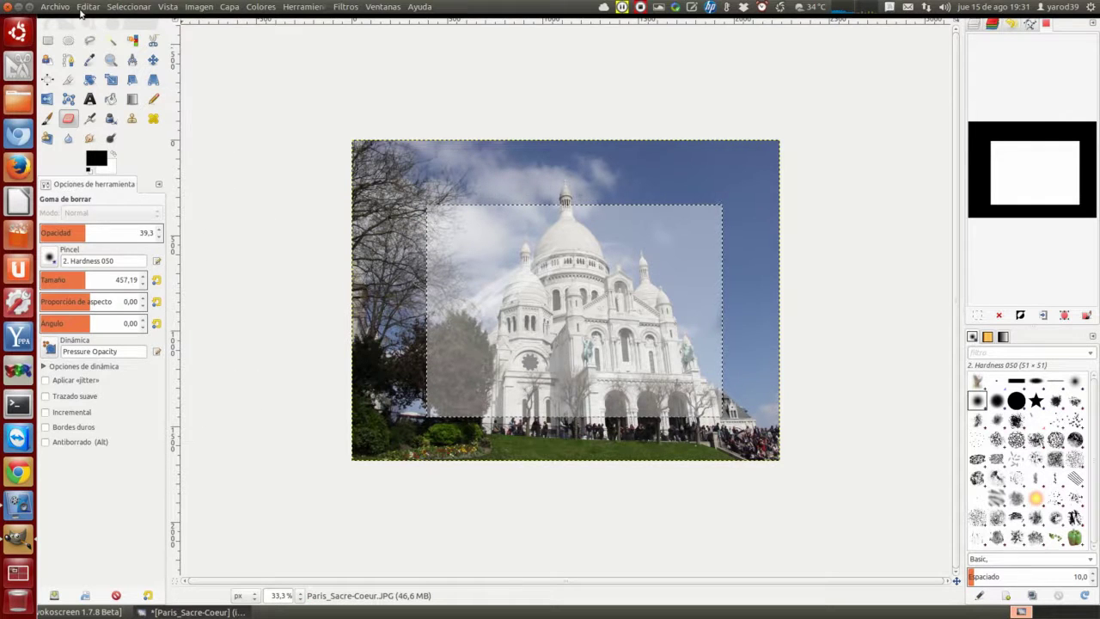
# Step: Undo the three eraser strokes and turn the rectangular selection into a floating layer
pyautogui.click(90, 7)
pyautogui.click(89, 25)
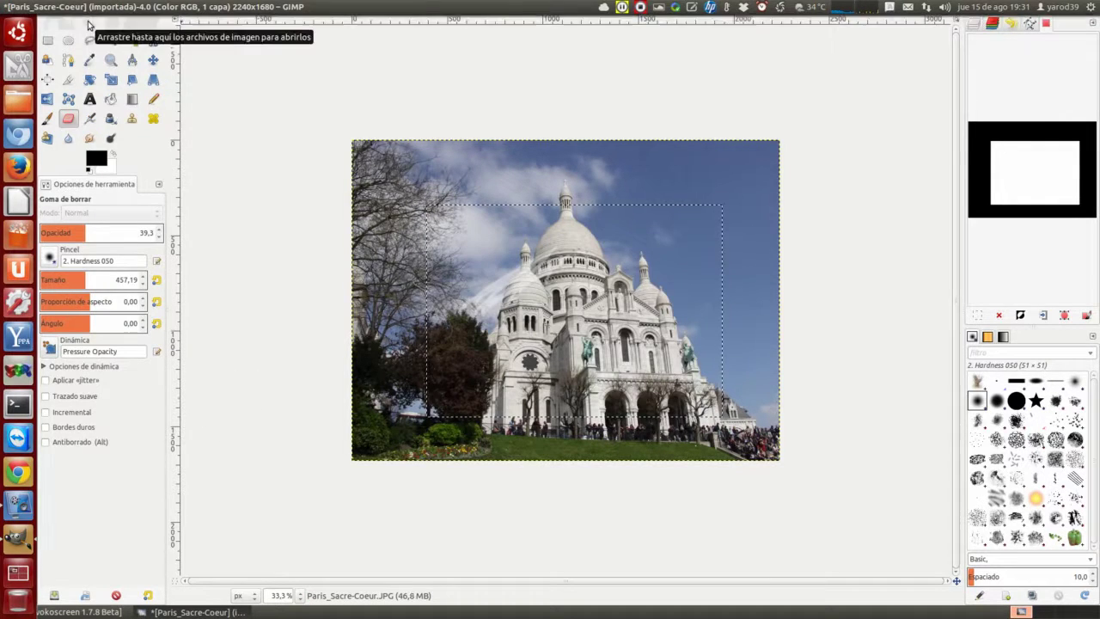
pyautogui.click(90, 7)
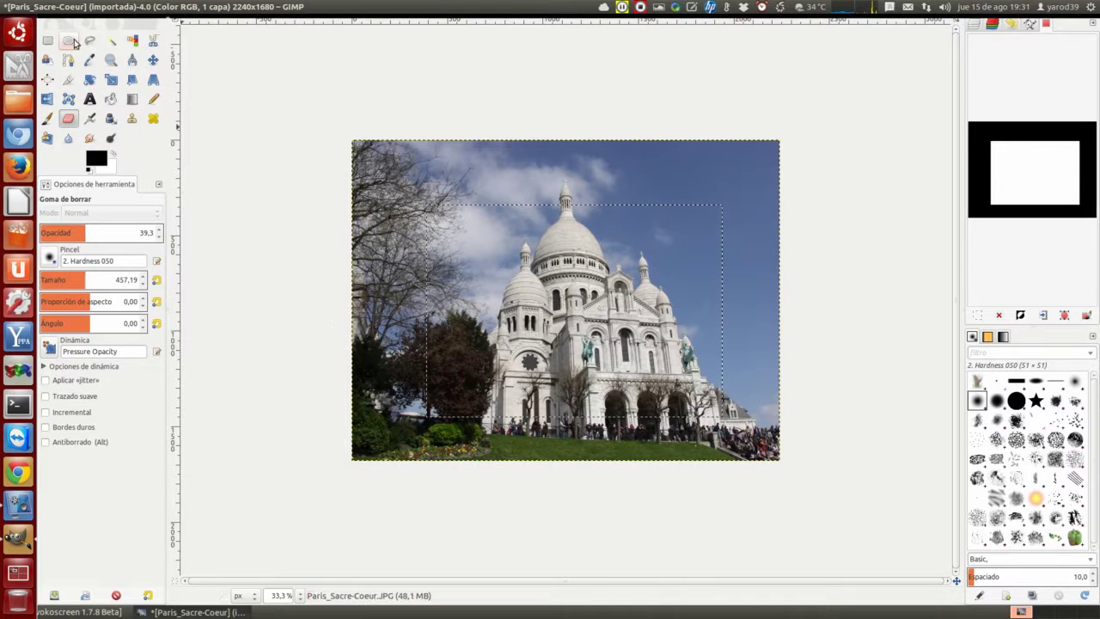
pyautogui.click(128, 6)
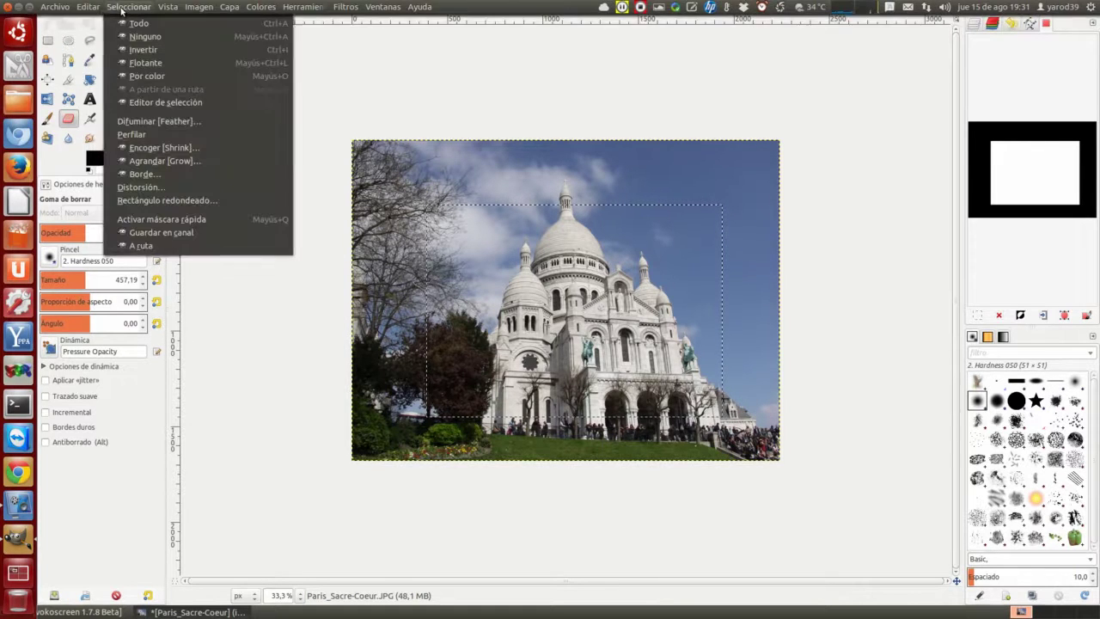
pyautogui.click(140, 64)
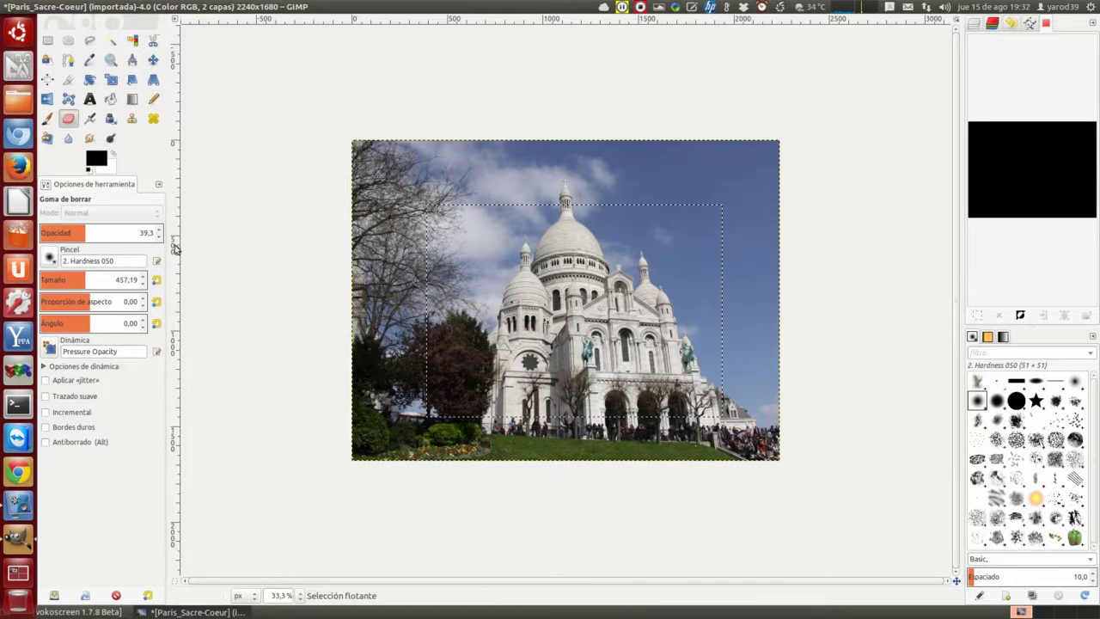
# Step: Lower the floating selection's opacity to 33.9 in the Layers panel and anchor it
pyautogui.click(153, 61)
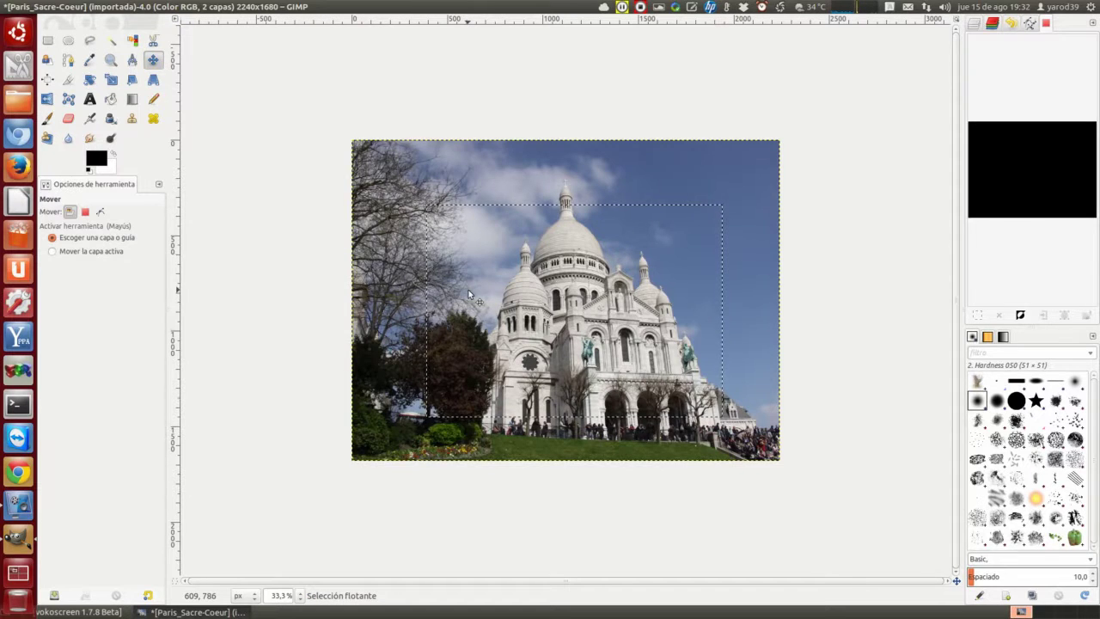
pyautogui.click(995, 26)
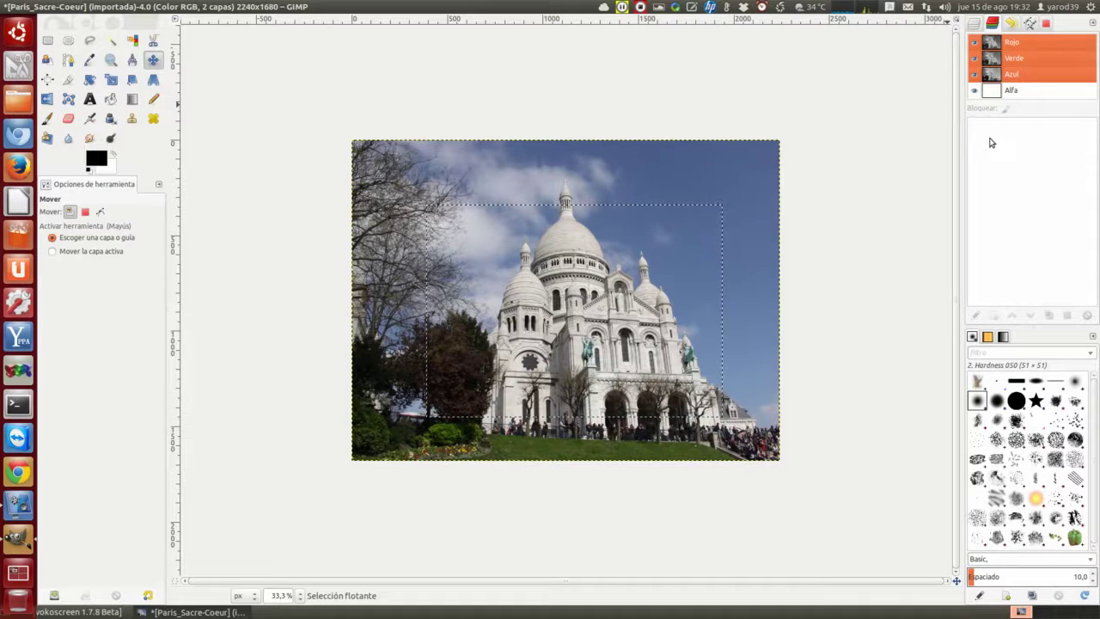
pyautogui.click(974, 26)
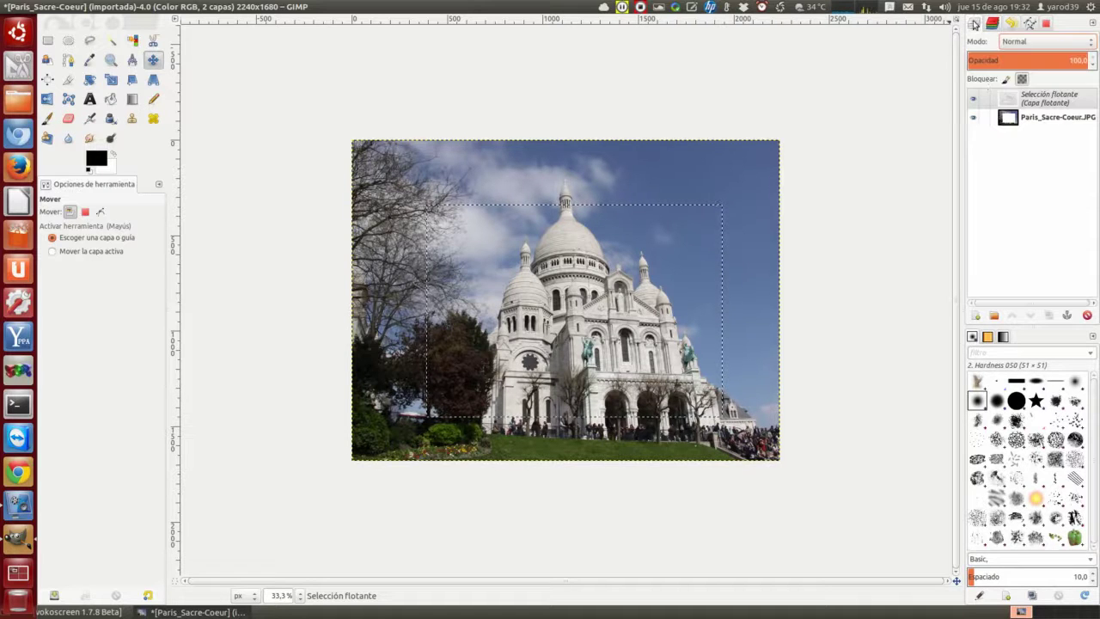
pyautogui.click(1063, 62)
pyautogui.moveTo(1063, 64)
pyautogui.mouseDown()
pyautogui.moveTo(1012, 67)
pyautogui.moveTo(1053, 65)
pyautogui.moveTo(1034, 77)
pyautogui.moveTo(1024, 64)
pyautogui.moveTo(988, 70)
pyautogui.moveTo(1025, 62)
pyautogui.moveTo(1011, 72)
pyautogui.mouseUp()
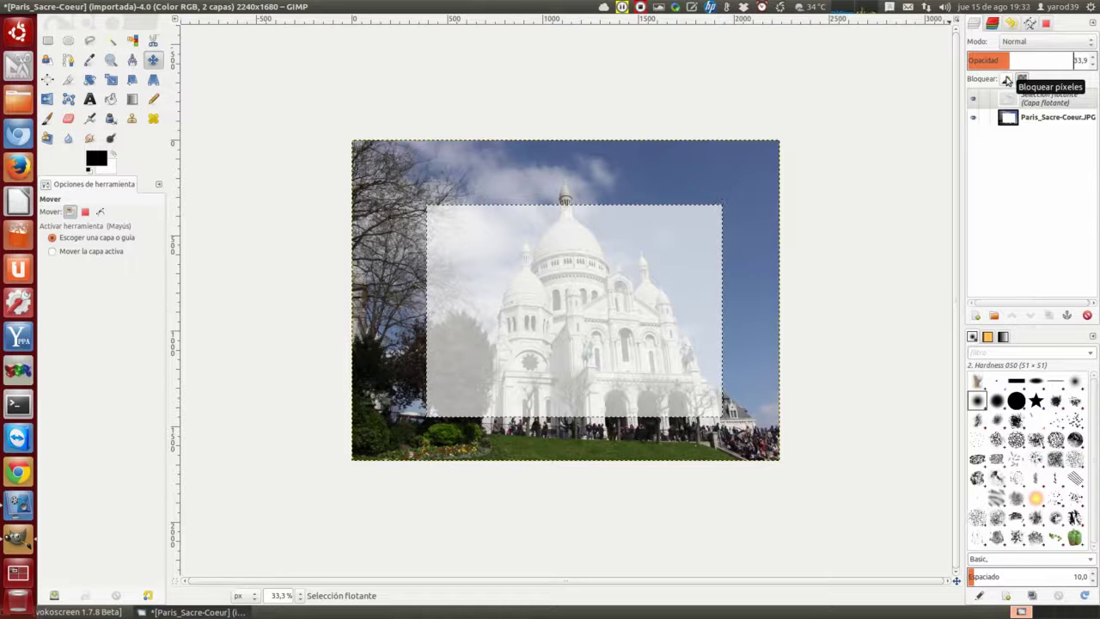
pyautogui.click(384, 181)
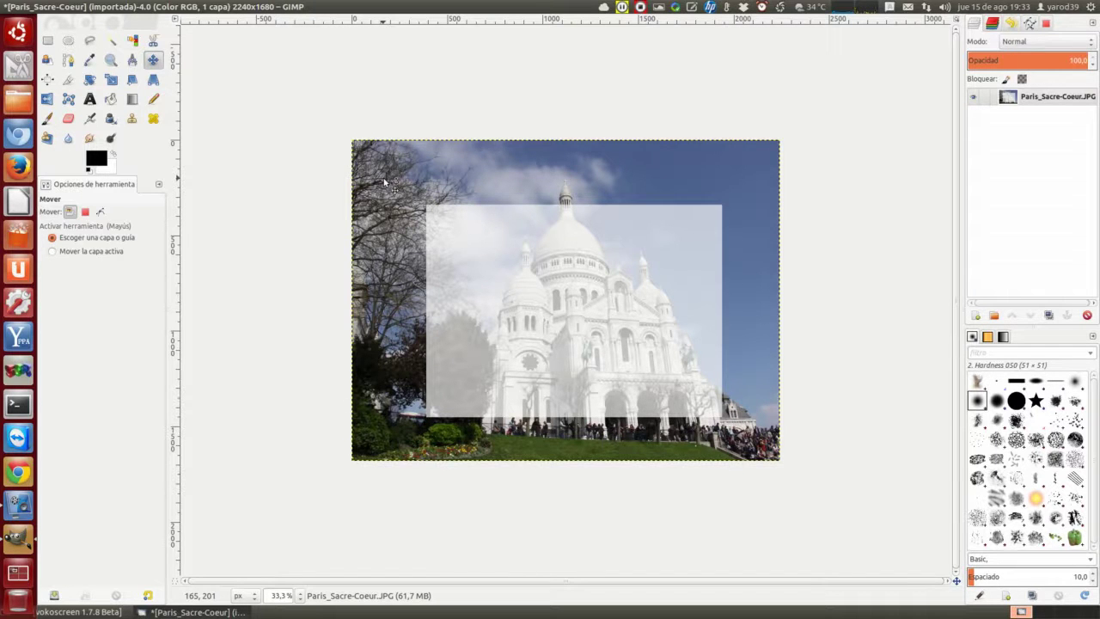
# Step: Undo the anchoring so the 33.9-opacity panel is a floating selection again
pyautogui.press('Tab')
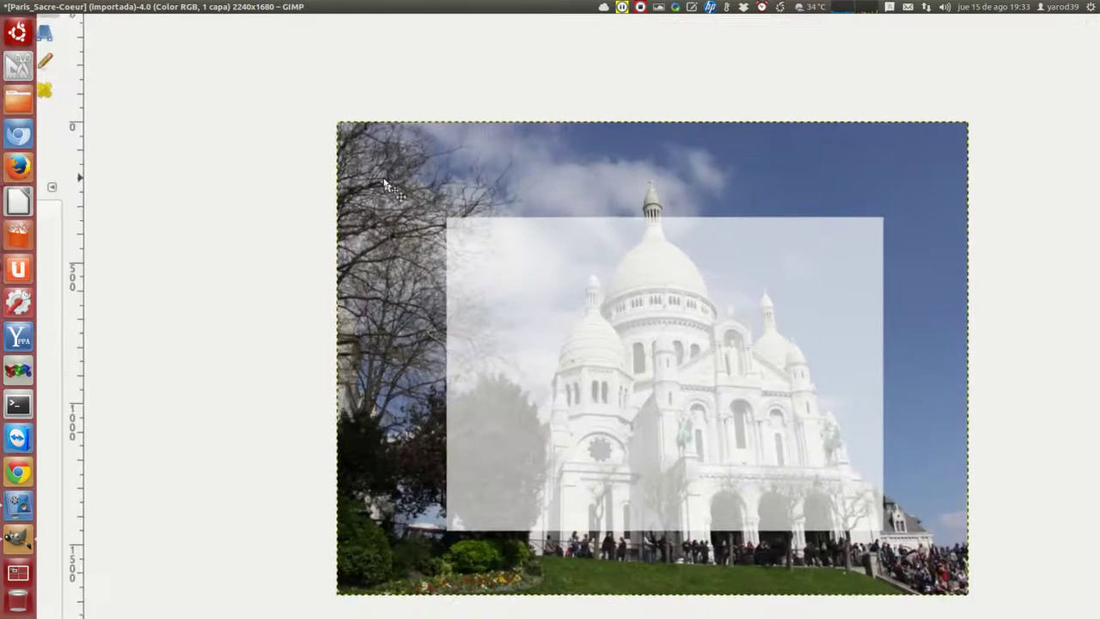
pyautogui.scroll(4, 384, 181)
pyautogui.scroll(-2, 384, 181)
pyautogui.hscroll(2, 385, 182)
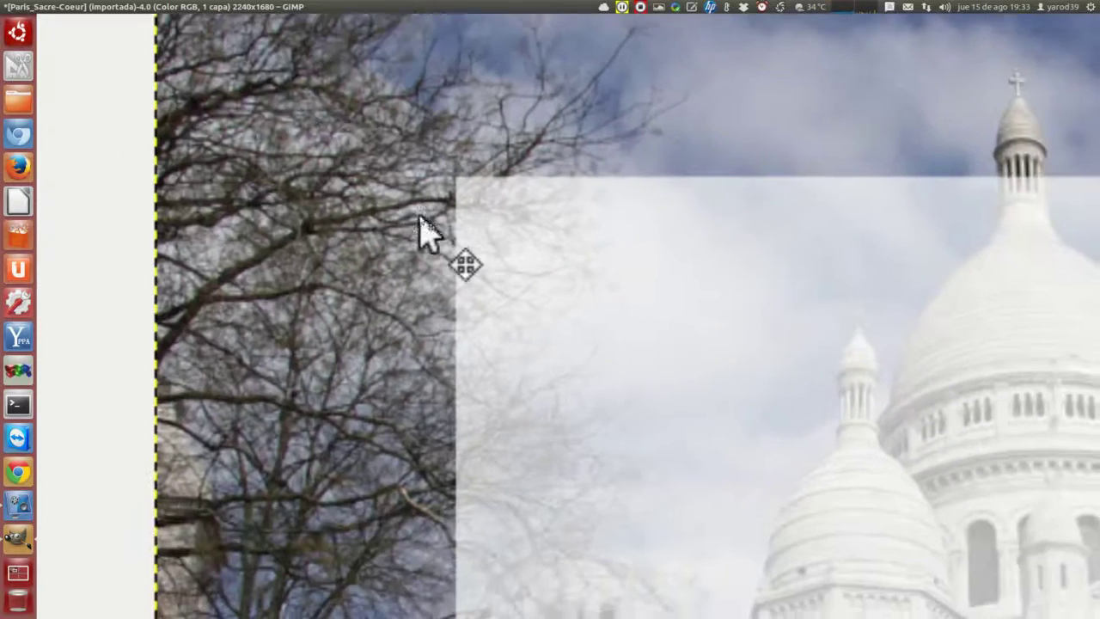
pyautogui.hscroll(2, 430, 238)
pyautogui.scroll(-1, 430, 238)
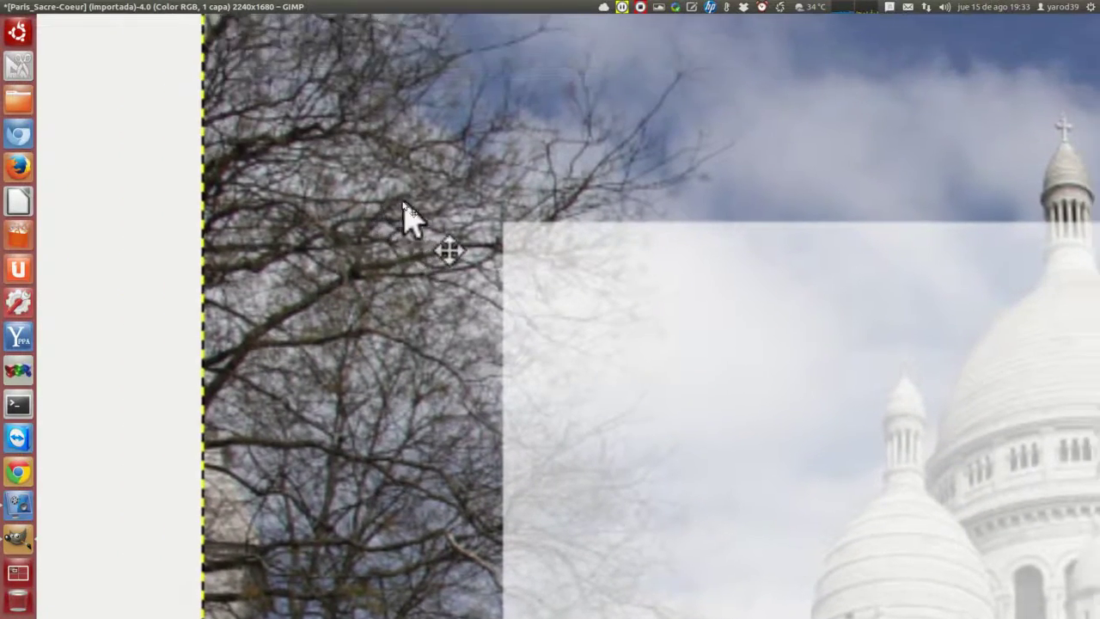
pyautogui.rightClick(442, 185)
pyautogui.moveTo(421, 251)
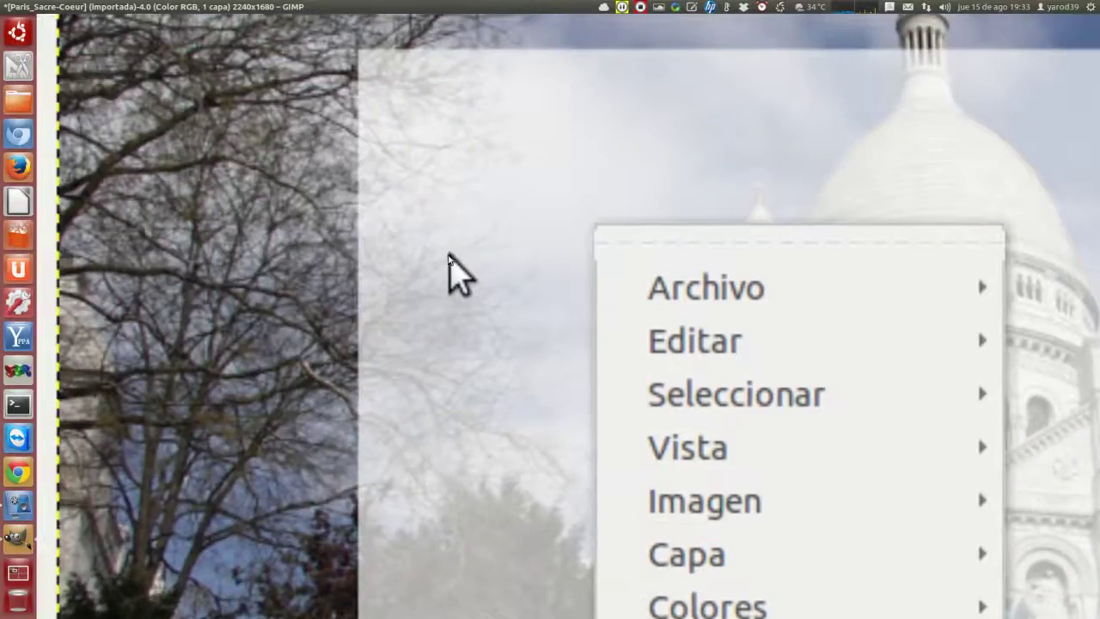
pyautogui.click(339, 259)
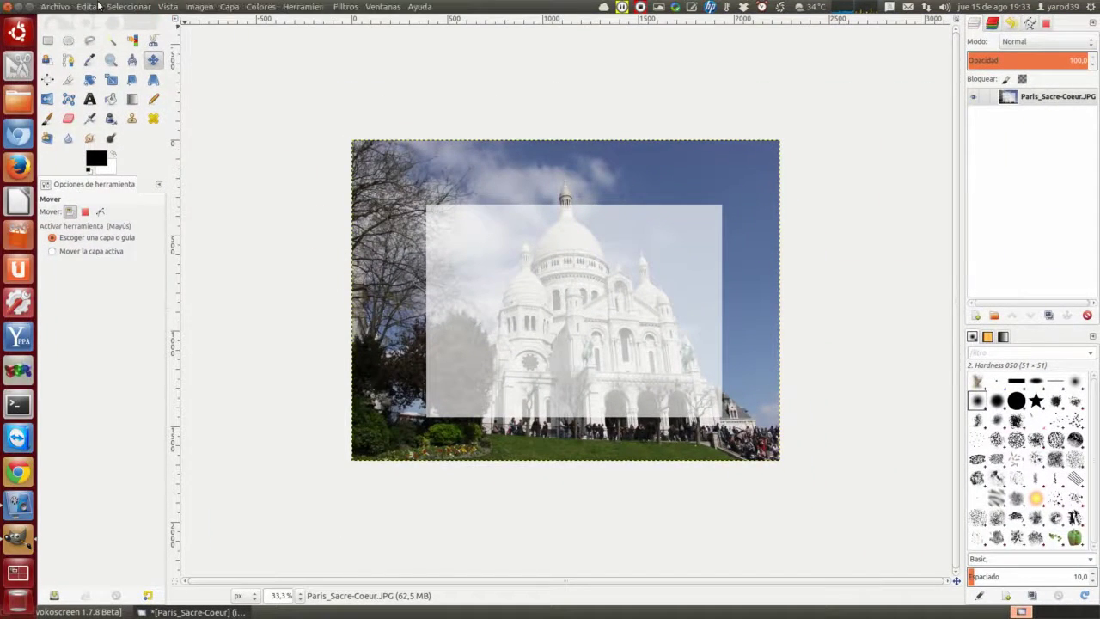
pyautogui.click(94, 6)
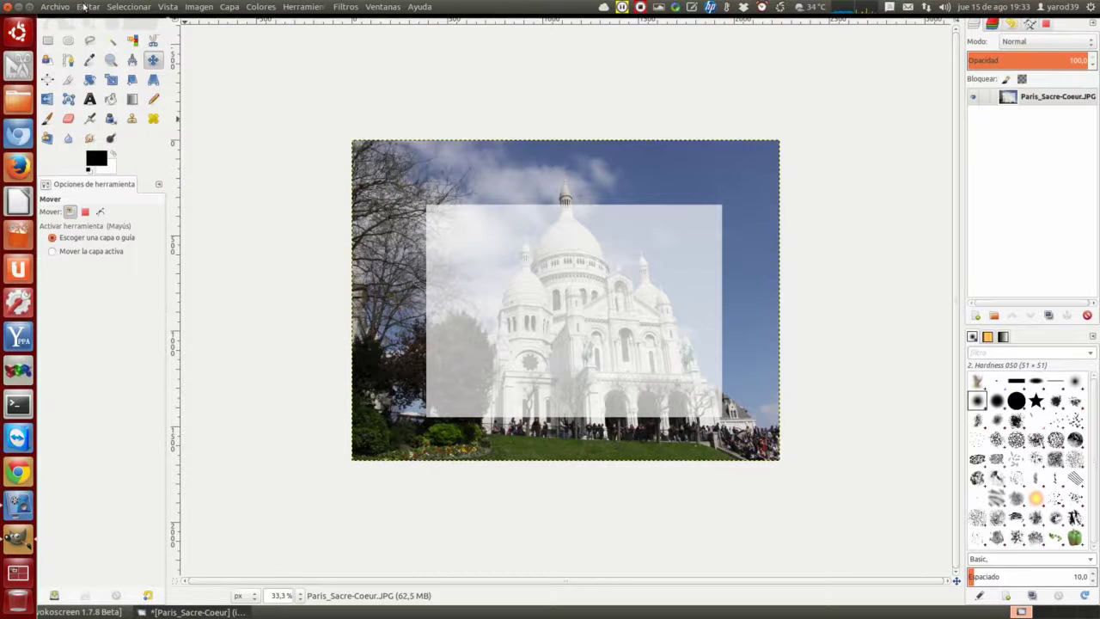
pyautogui.click(87, 7)
pyautogui.click(92, 23)
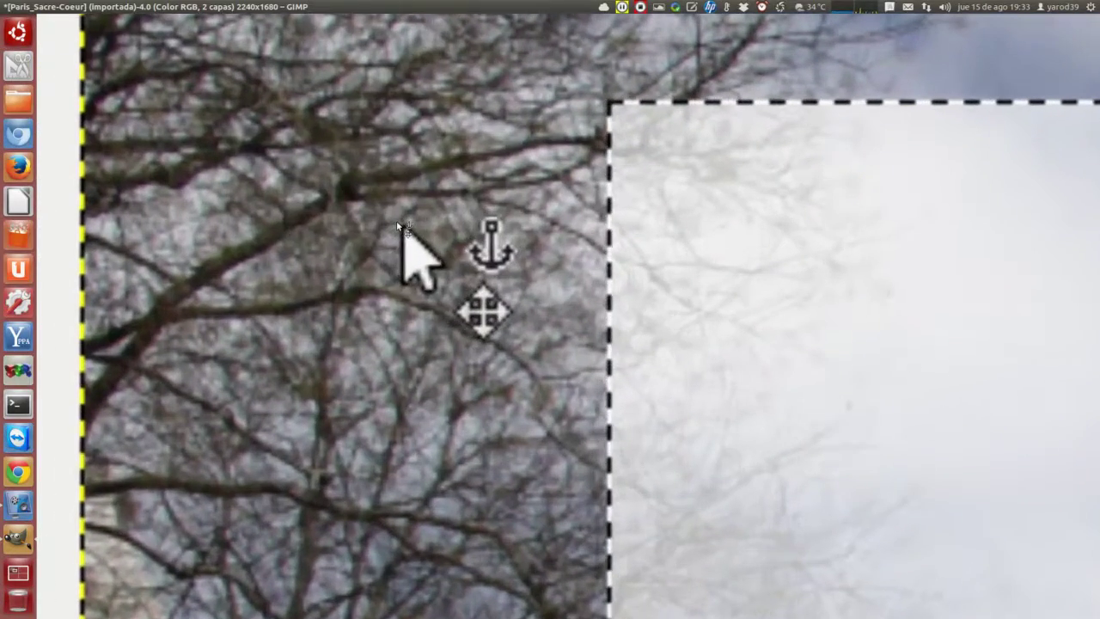
# Step: Click the canvas to anchor the 33.9-opacity floating panel into the Sacré-Cœur photo
pyautogui.click(398, 222)
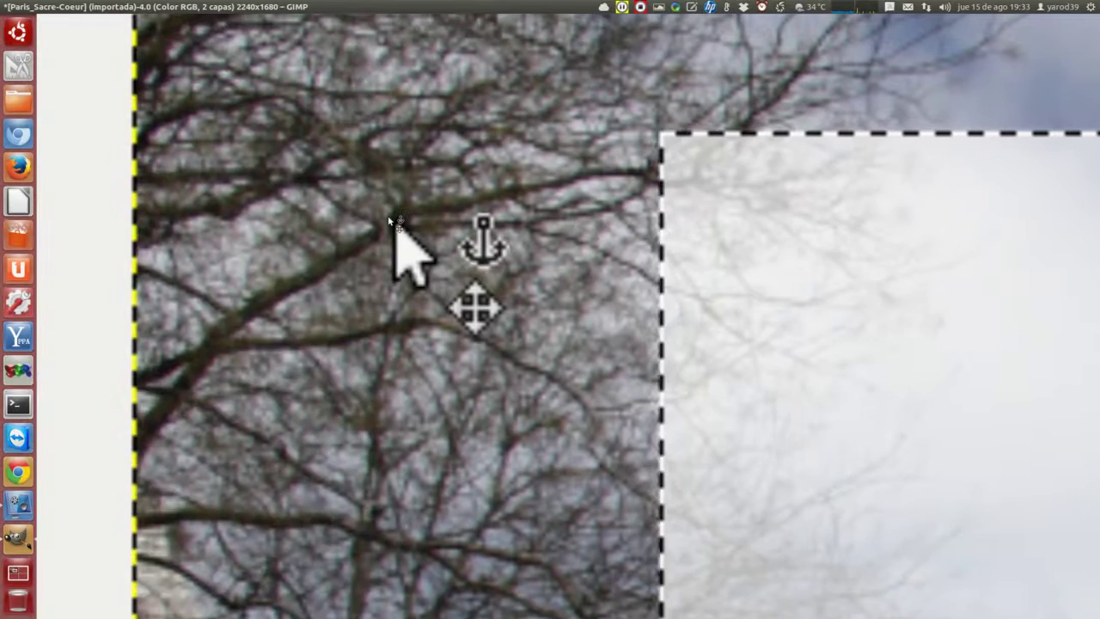
pyautogui.click(388, 214)
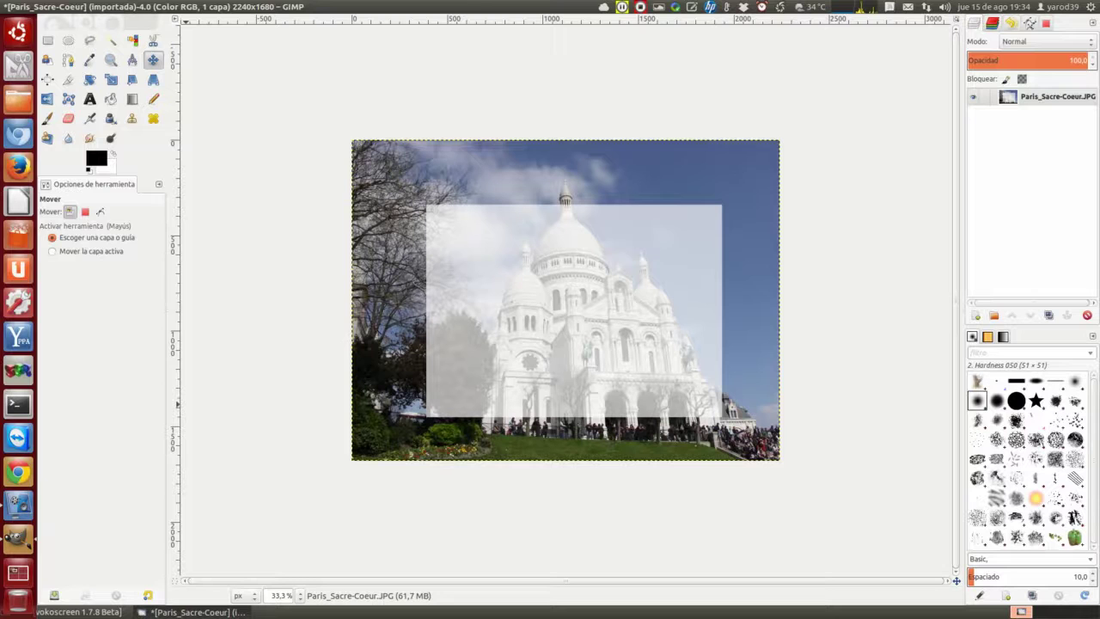
# Step: Open the raven photo Raven_croak.jpg through Archivo > Abrir
pyautogui.rightClick(519, 252)
pyautogui.moveTo(552, 293)
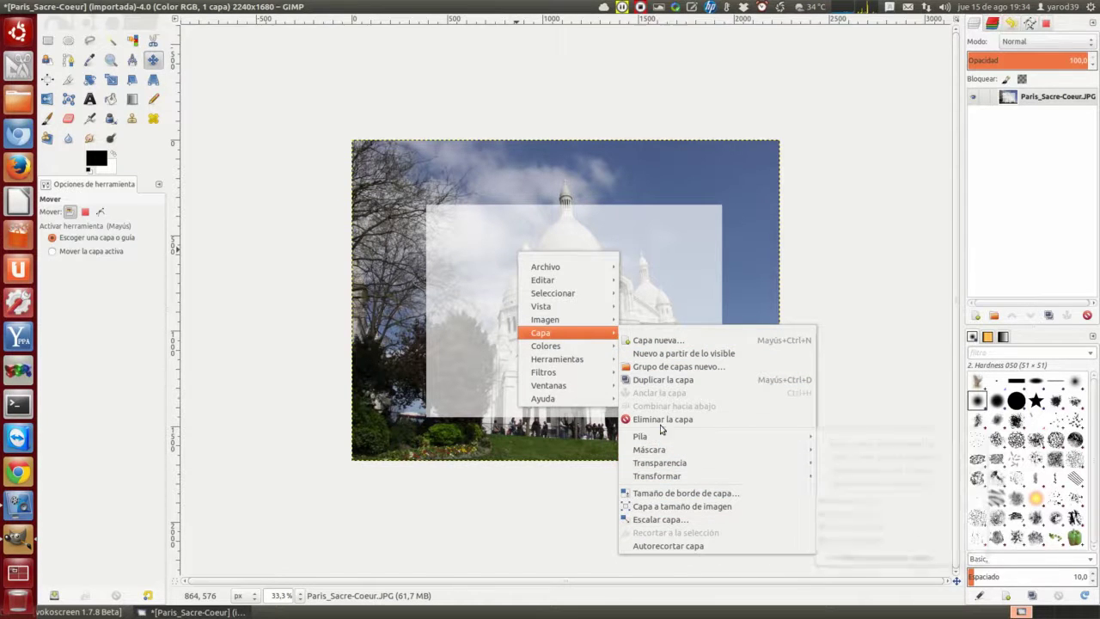
pyautogui.click(479, 318)
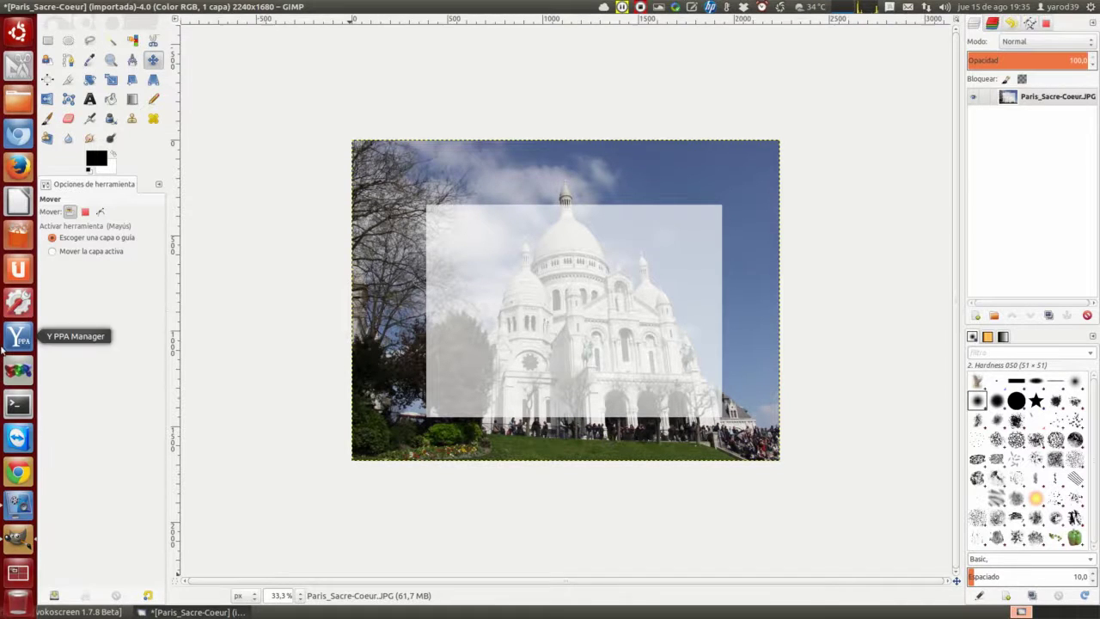
pyautogui.click(92, 611)
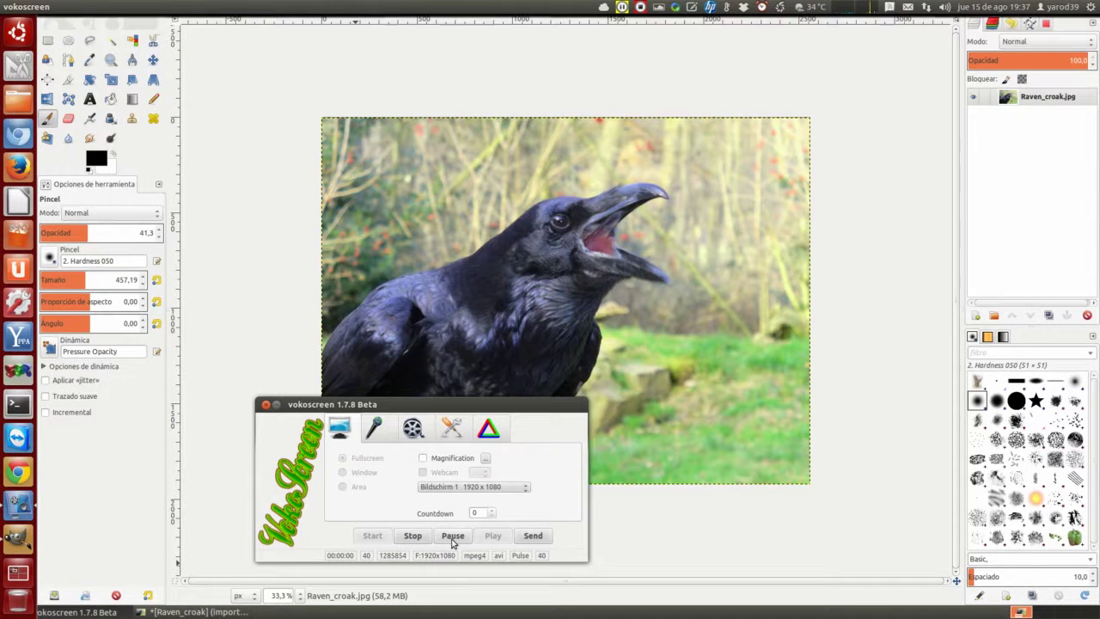
# Step: Draw a rectangular selection over the raven
pyautogui.click(276, 405)
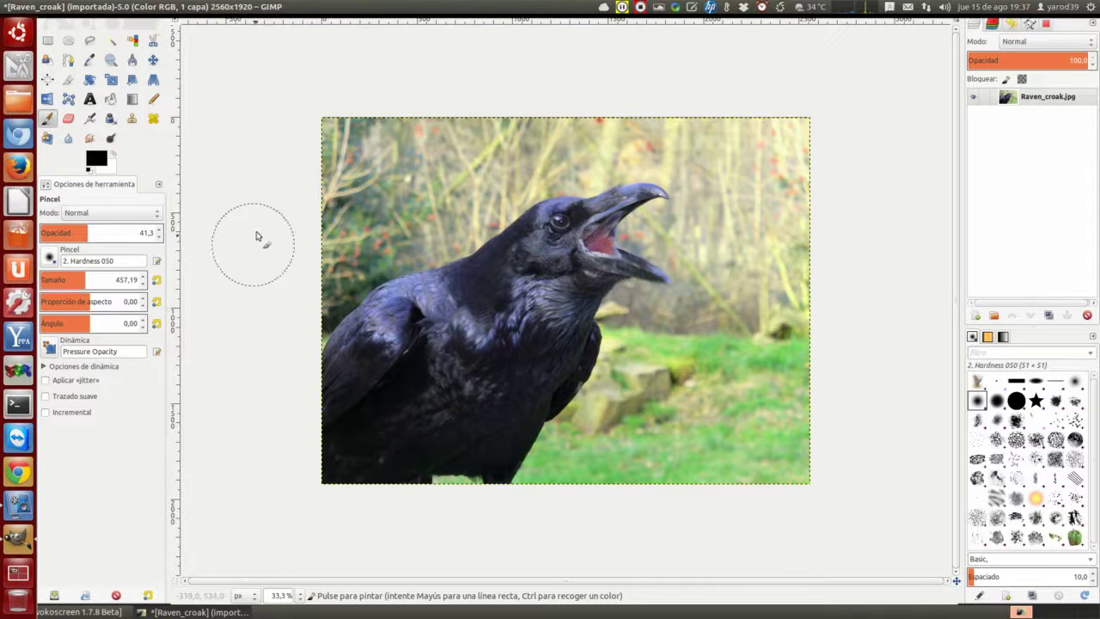
pyautogui.click(49, 45)
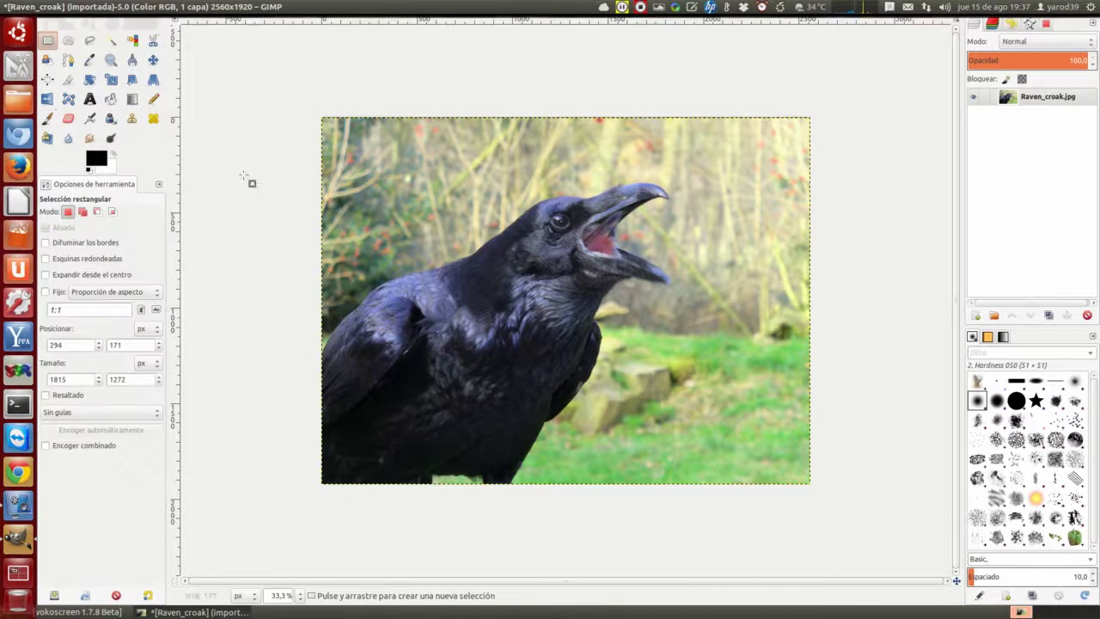
pyautogui.moveTo(391, 163)
pyautogui.mouseDown()
pyautogui.moveTo(549, 295)
pyautogui.moveTo(755, 407)
pyautogui.mouseUp()
# Step: Add a white, fully opaque layer mask to the Raven_croak.jpg layer
pyautogui.rightClick(569, 286)
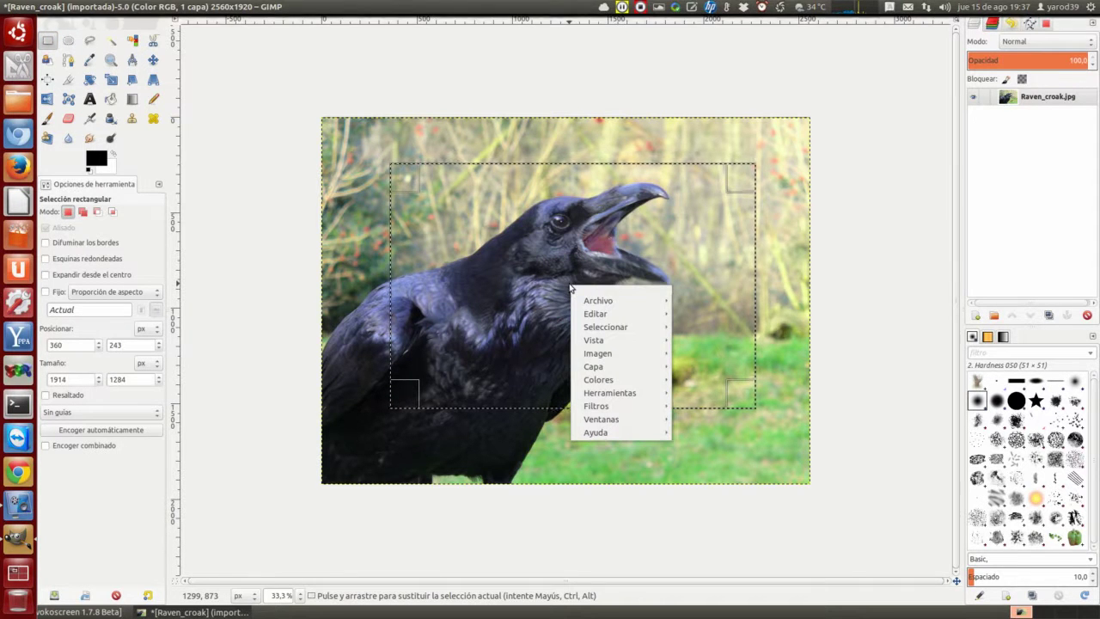
pyautogui.moveTo(593, 366)
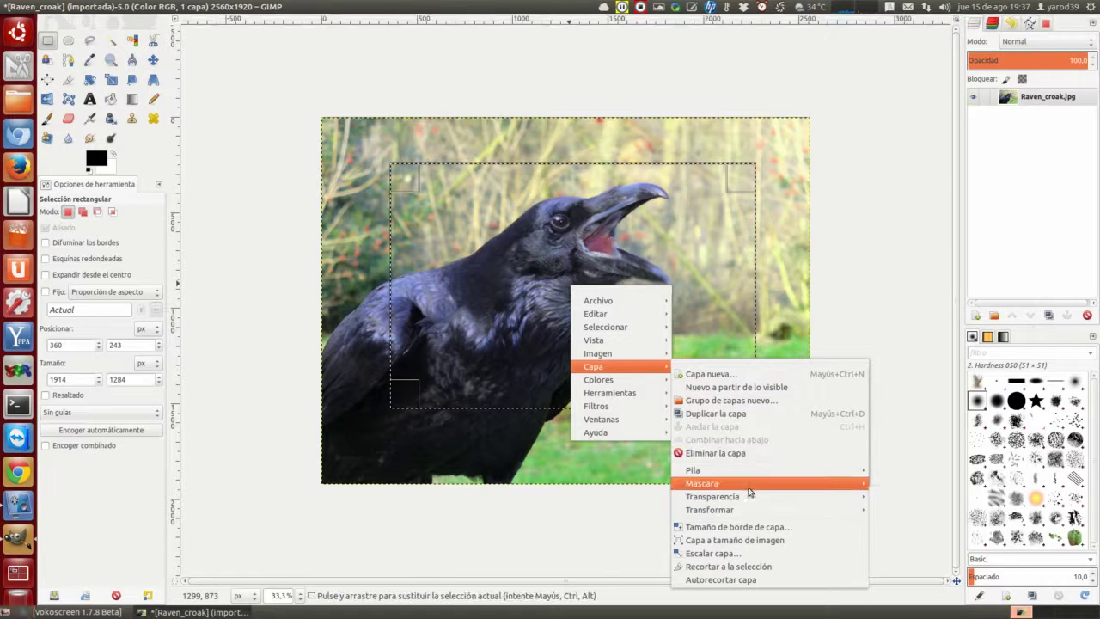
pyautogui.moveTo(701, 483)
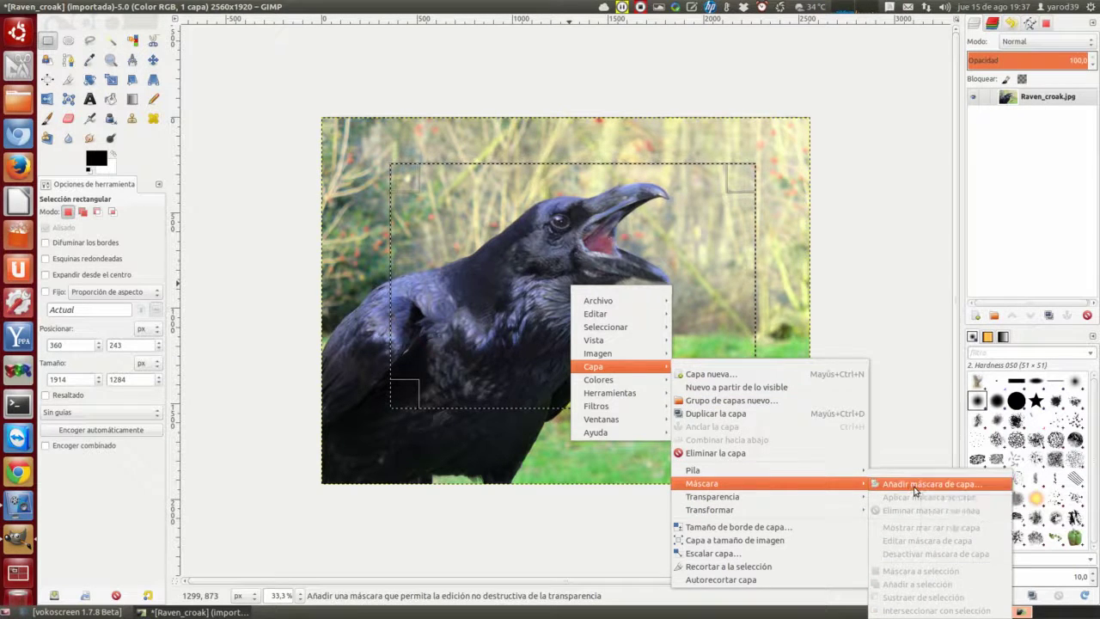
pyautogui.click(915, 487)
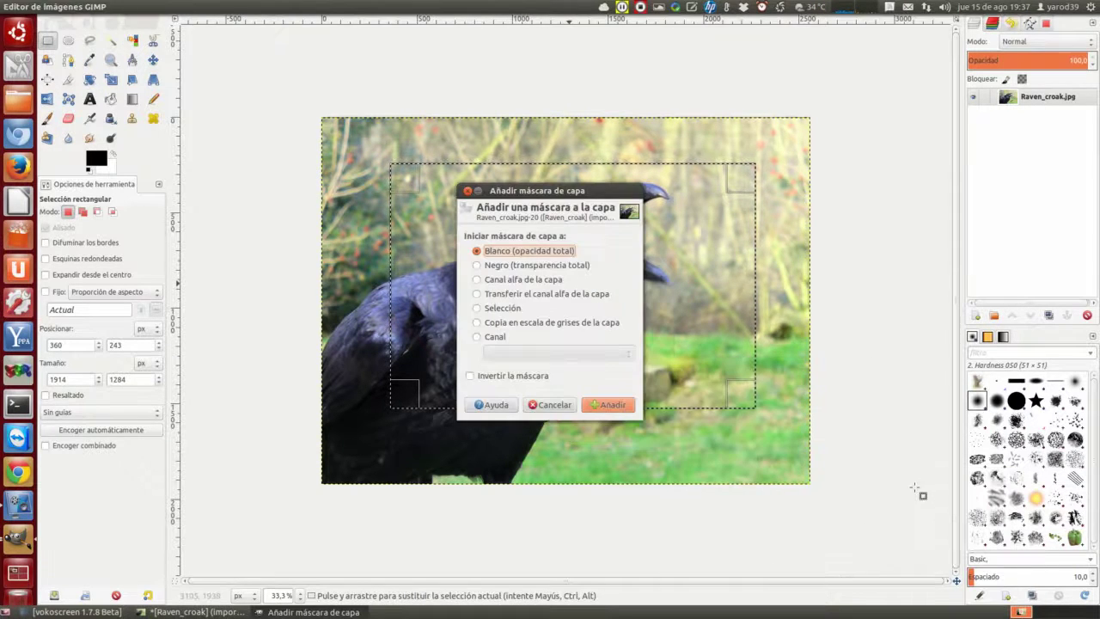
pyautogui.click(612, 404)
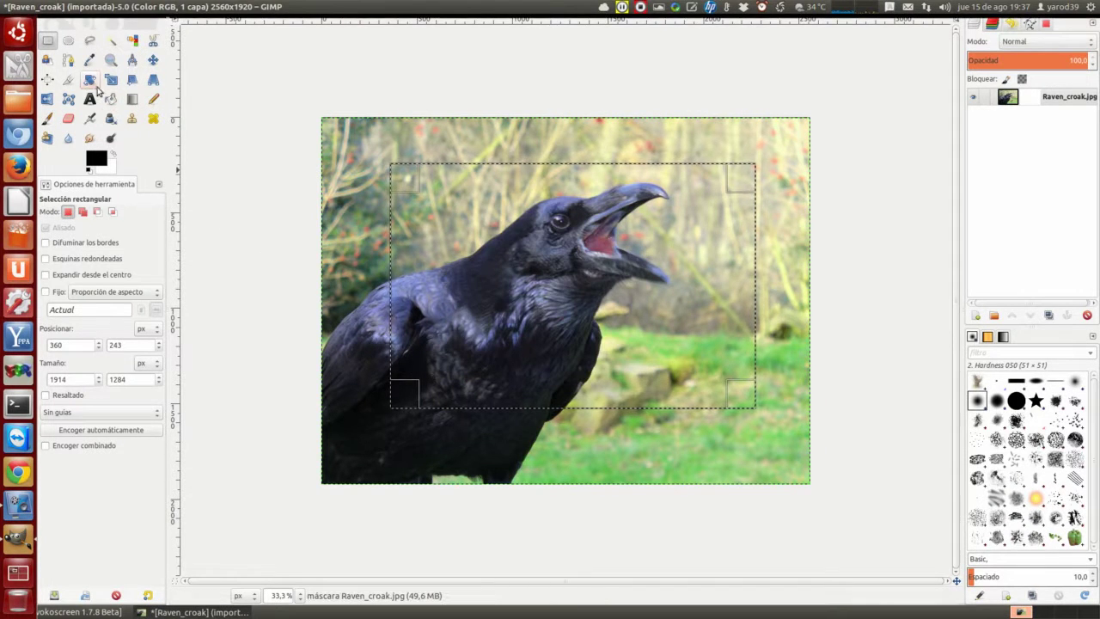
# Step: Paint the selected panel on the mask with a soft brush at about 42 opacity, then close the image
pyautogui.click(48, 118)
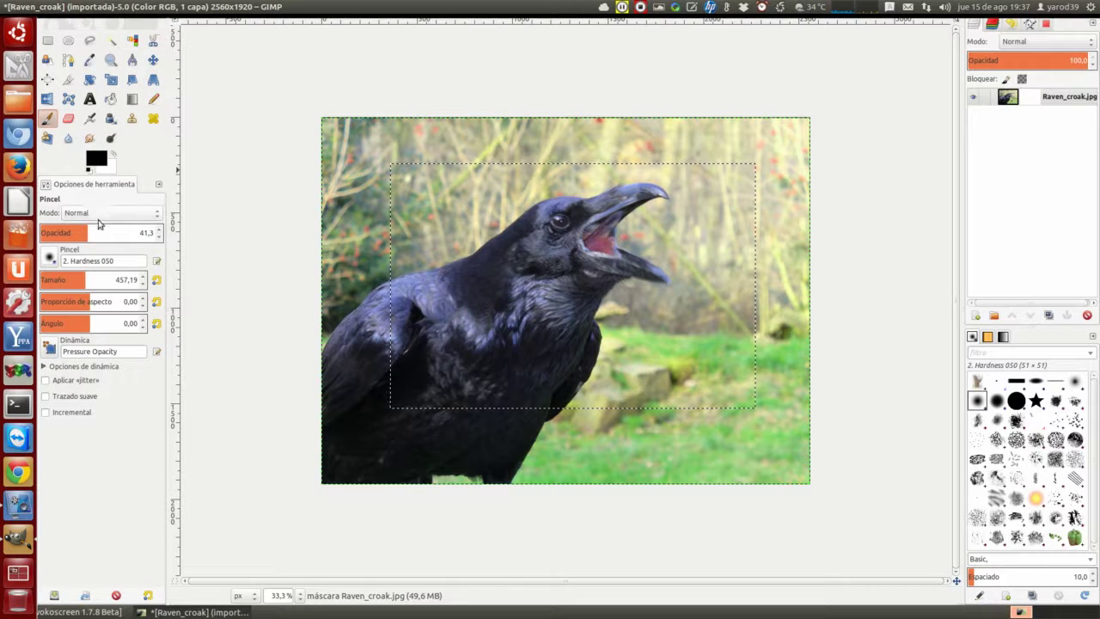
pyautogui.moveTo(94, 236); pyautogui.dragTo(104, 242)
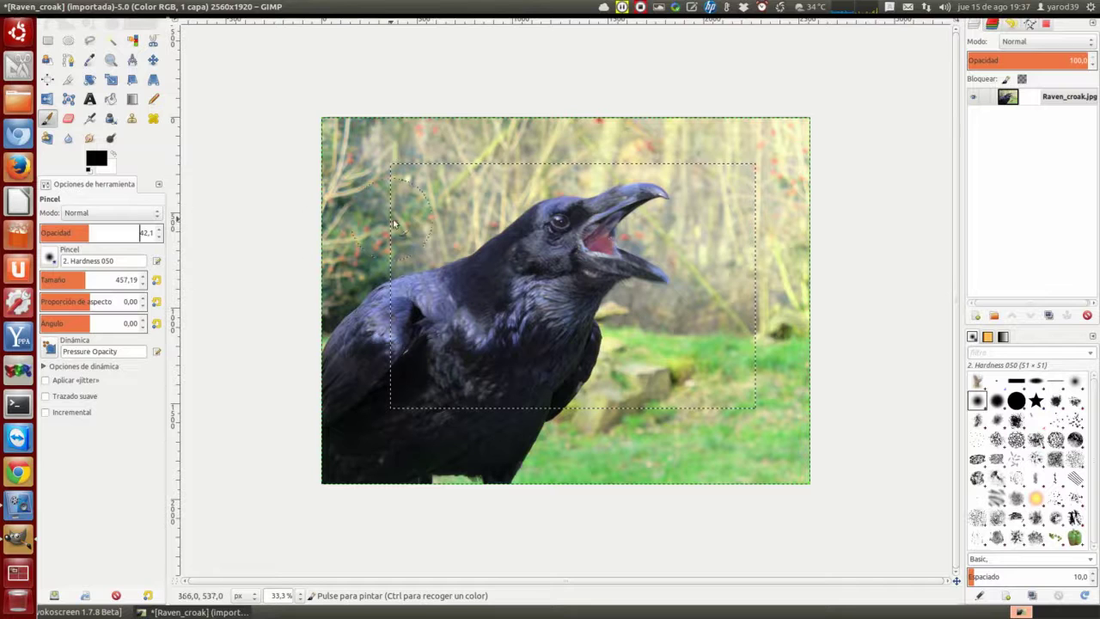
pyautogui.moveTo(426, 215)
pyautogui.mouseDown()
pyautogui.moveTo(498, 213)
pyautogui.moveTo(739, 320)
pyautogui.moveTo(749, 168)
pyautogui.moveTo(386, 221)
pyautogui.mouseUp()
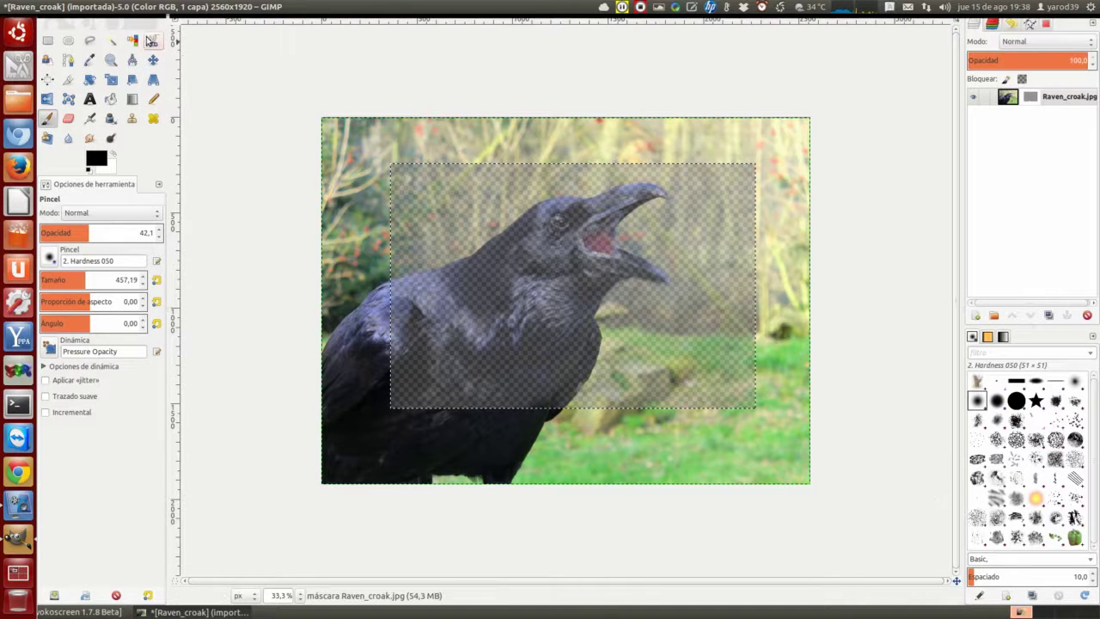
pyautogui.click(74, 611)
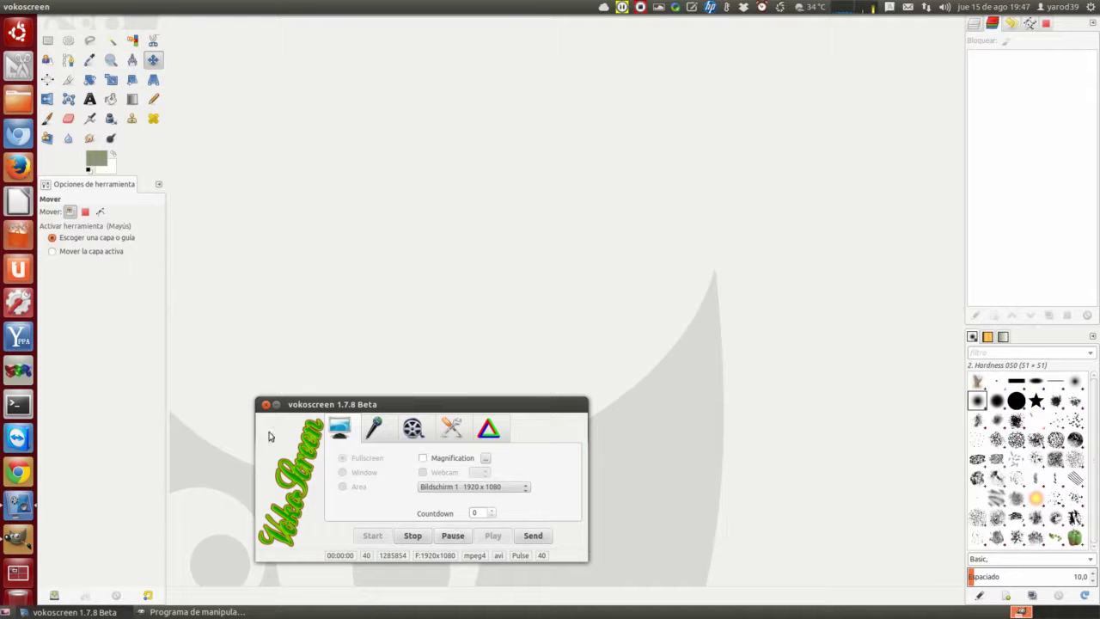
# Step: Bring up the Archivo > Abrir dialog in GIMP
pyautogui.click(276, 404)
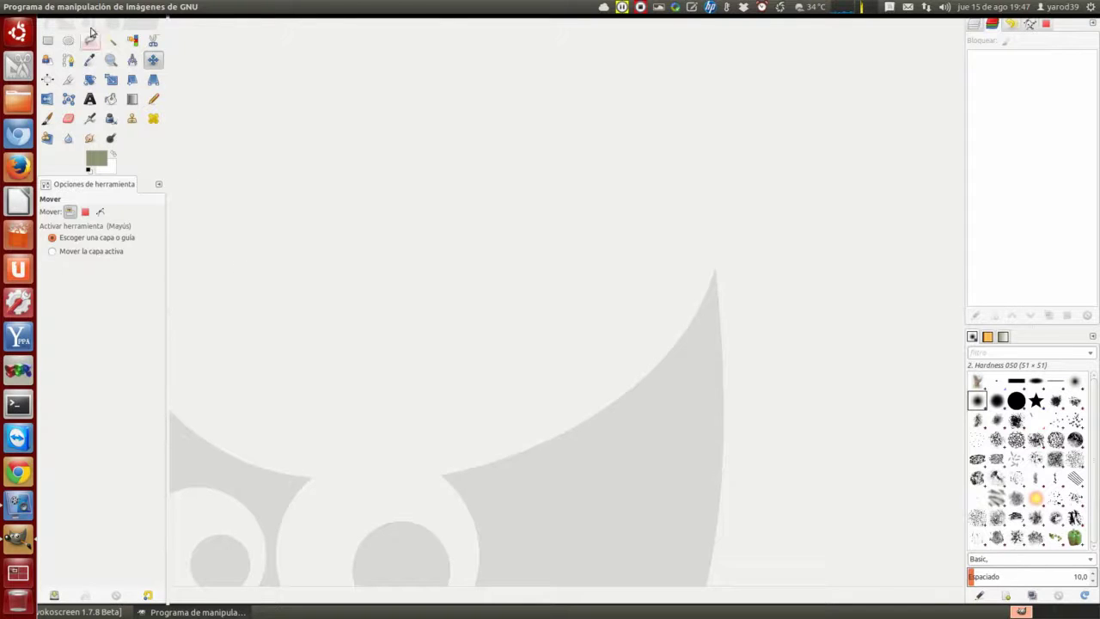
pyautogui.click(55, 7)
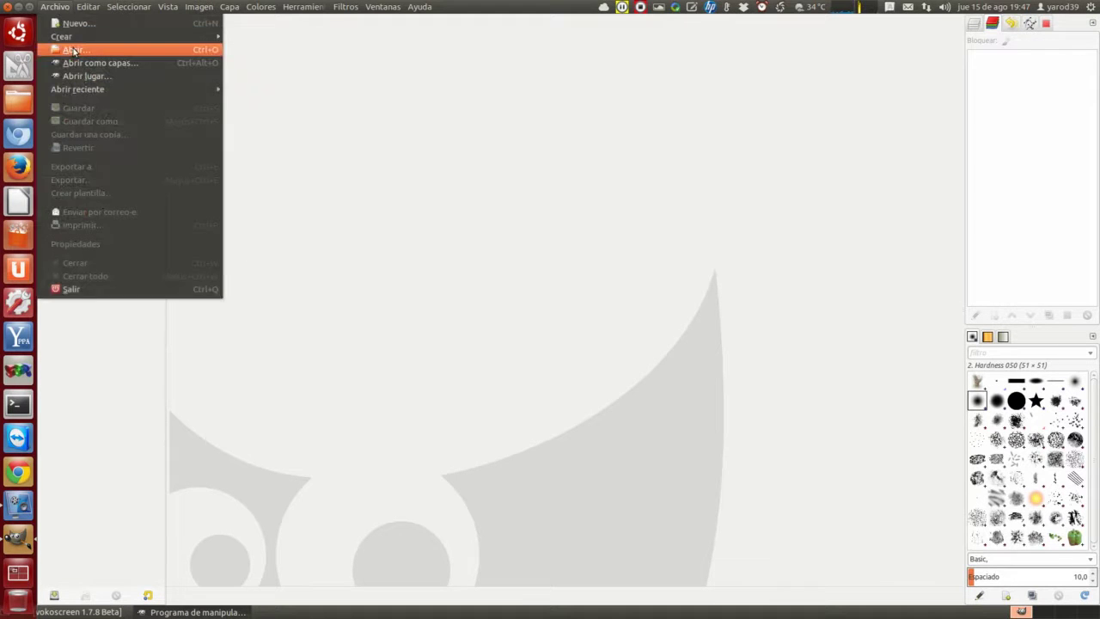
pyautogui.click(74, 50)
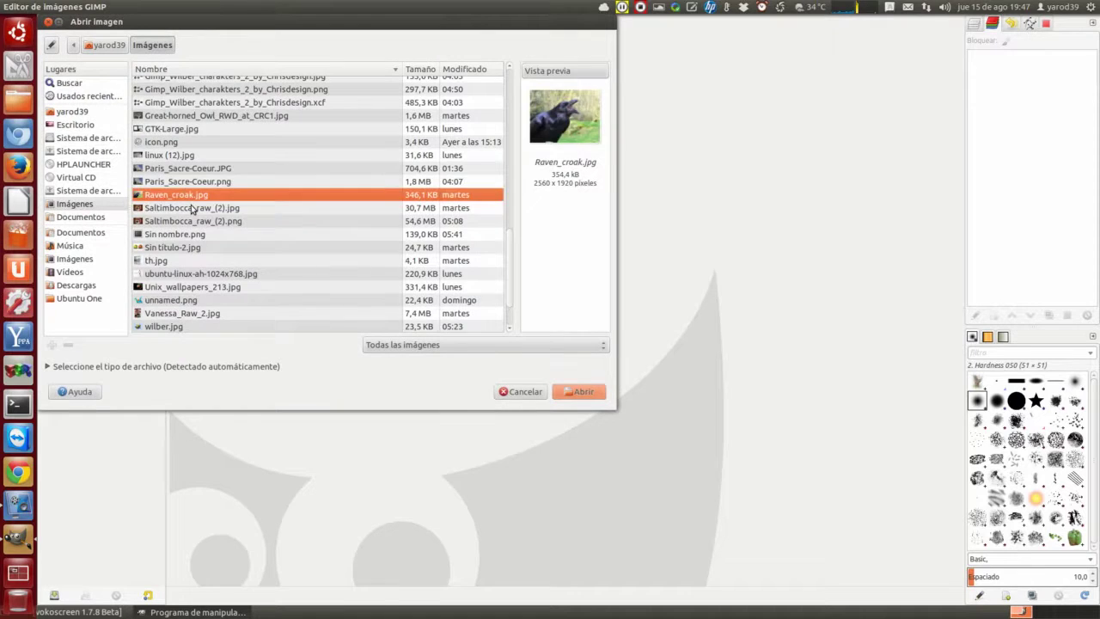
# Step: Preview files in the Imágenes folder and open wilber-gimp-i12.png
pyautogui.click(192, 209)
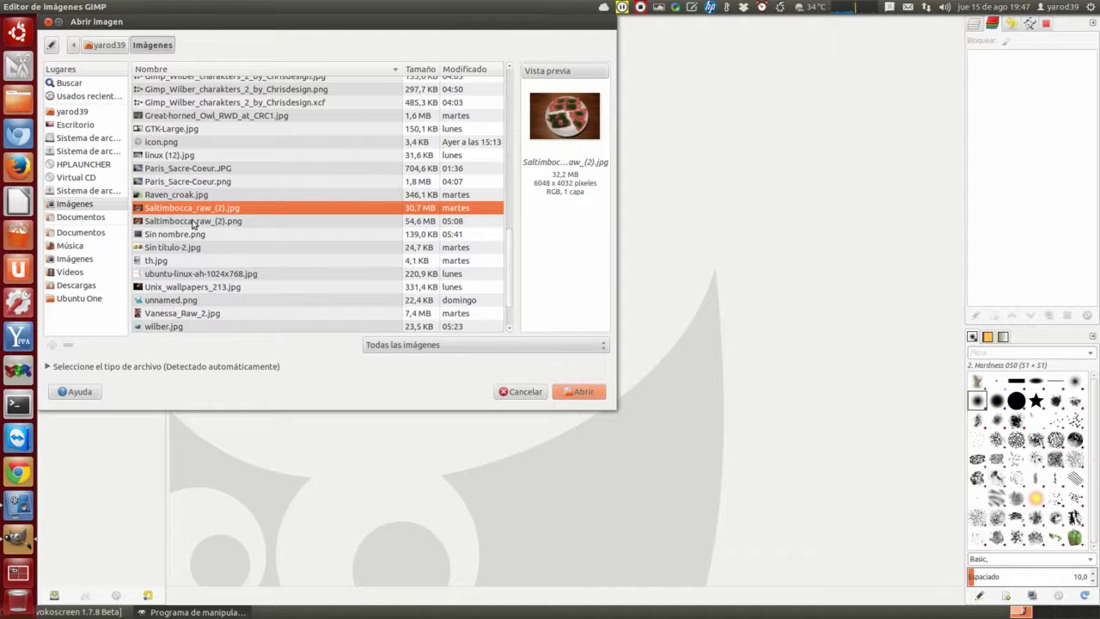
pyautogui.click(192, 222)
pyautogui.click(190, 248)
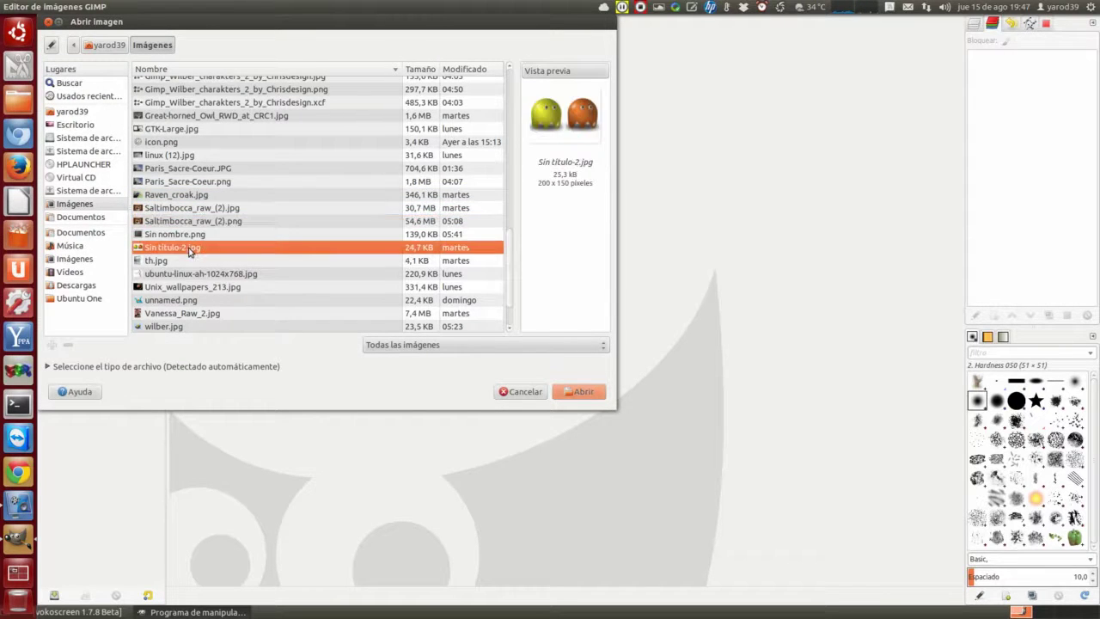
pyautogui.click(182, 263)
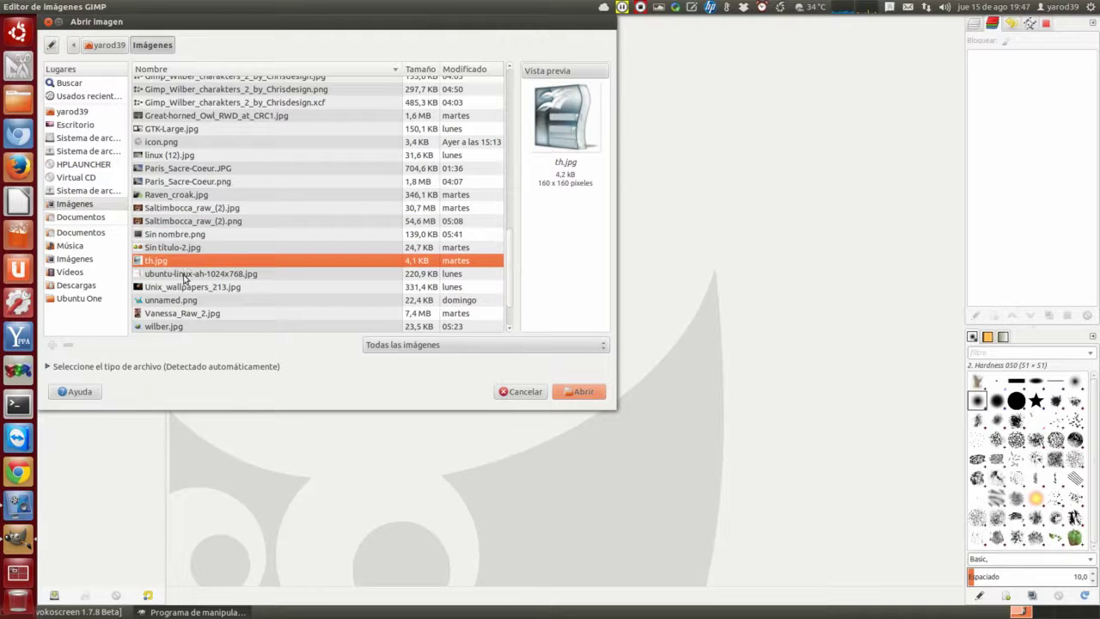
pyautogui.click(185, 275)
pyautogui.click(186, 289)
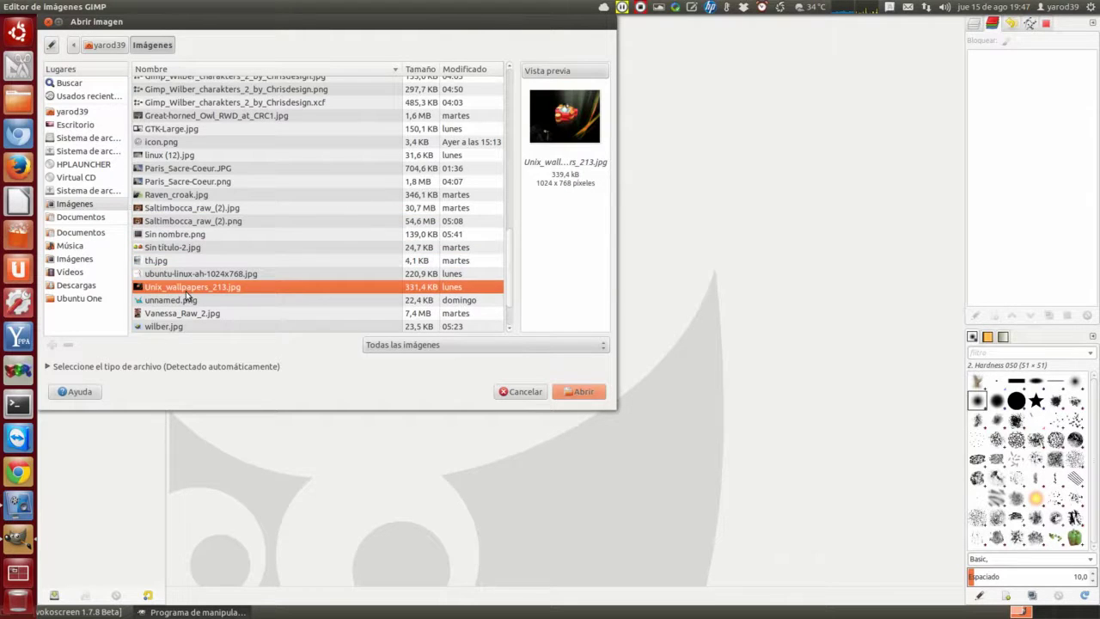
pyautogui.click(187, 302)
pyautogui.click(191, 316)
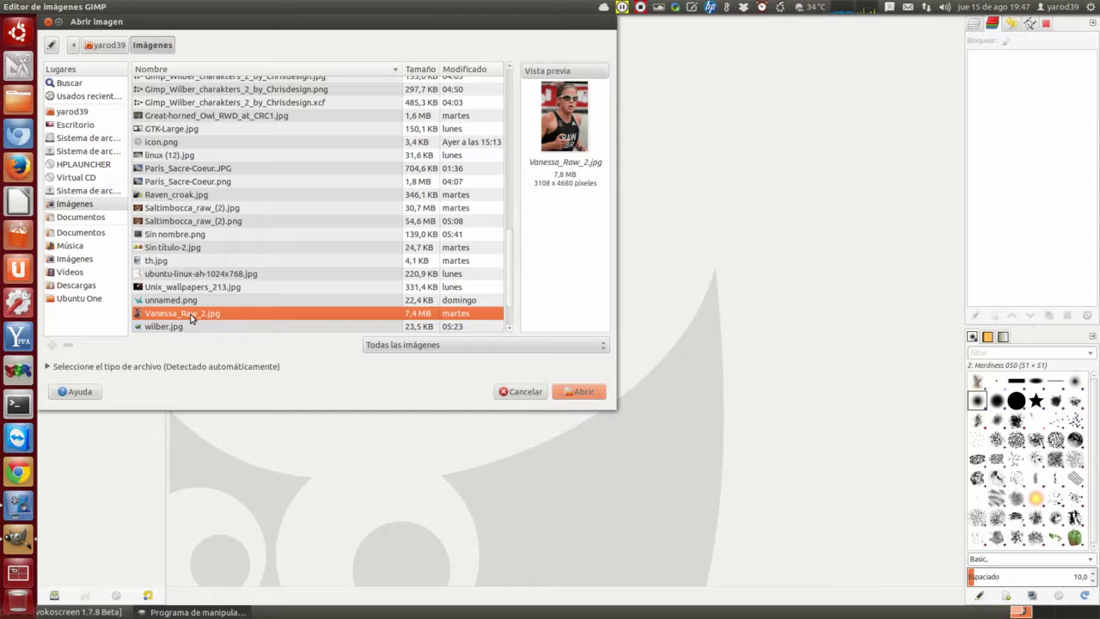
pyautogui.click(195, 329)
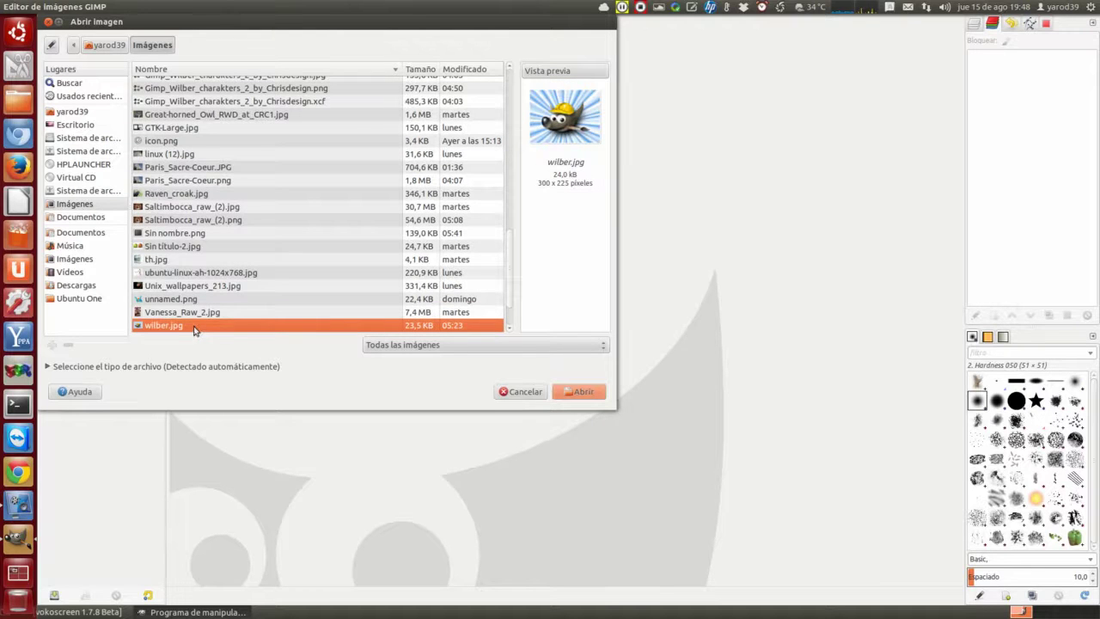
pyautogui.scroll(-2, 195, 330)
pyautogui.click(203, 286)
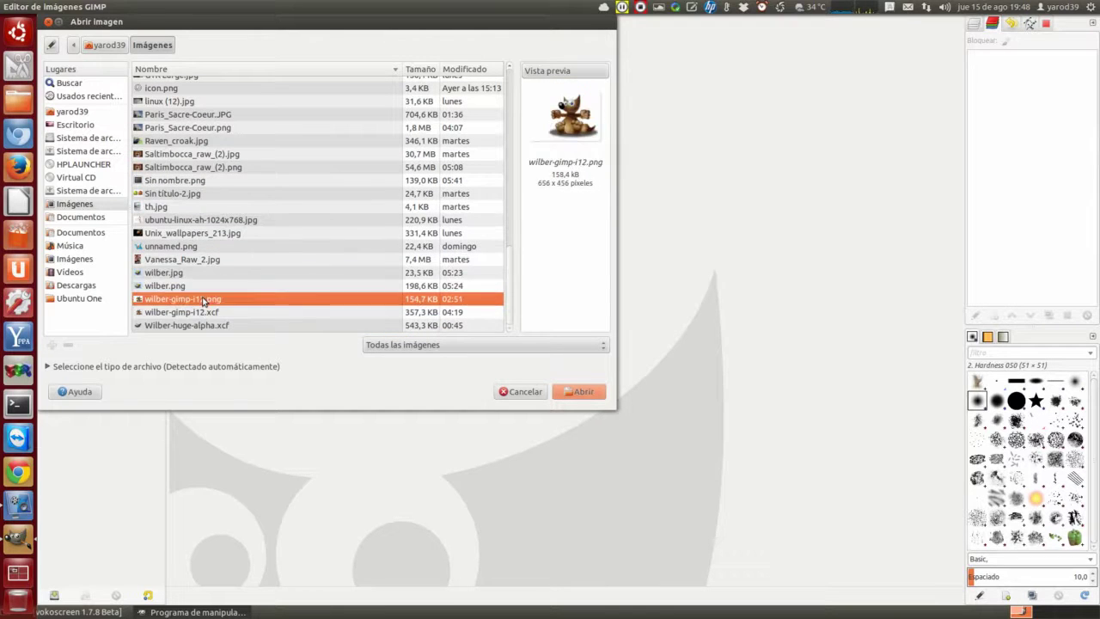
pyautogui.click(595, 393)
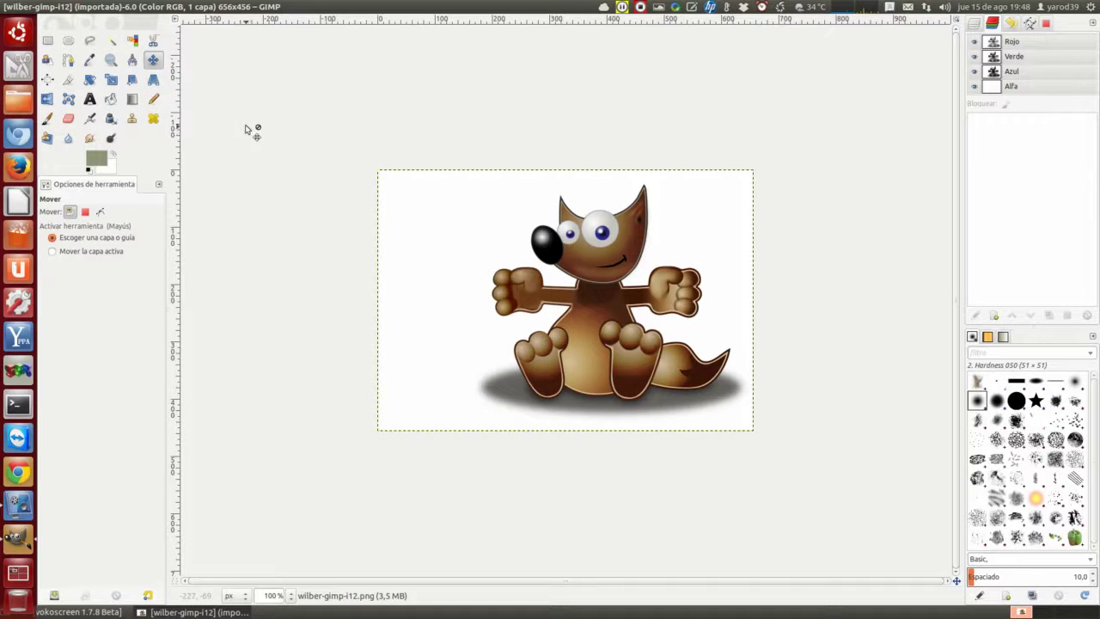
# Step: Fuzzy-select the white background and pick white as the foreground colour
pyautogui.click(111, 41)
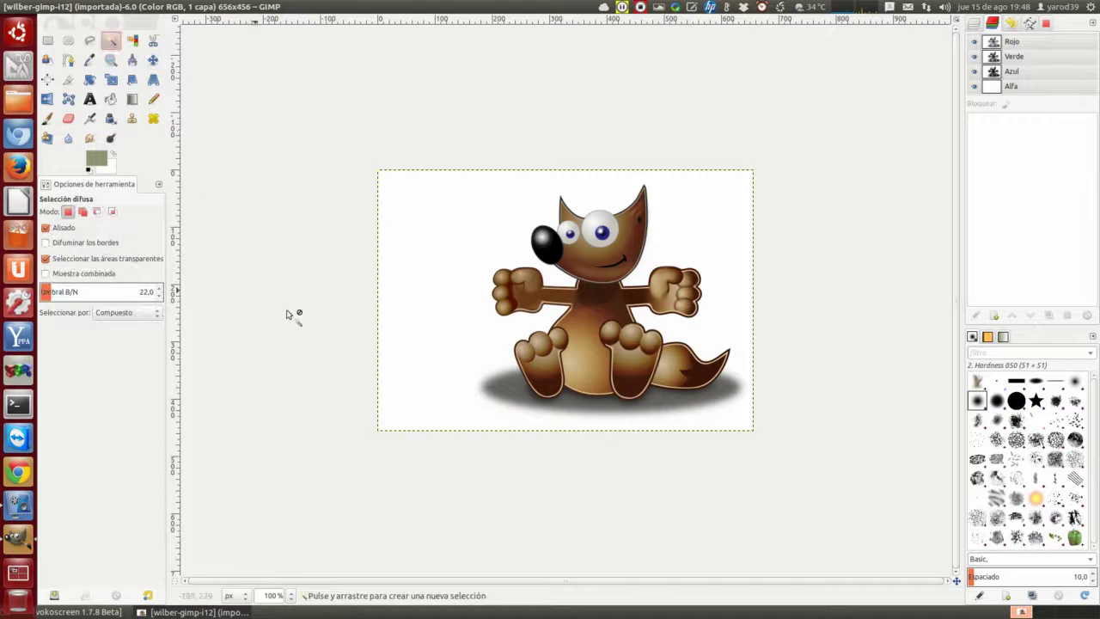
pyautogui.click(432, 377)
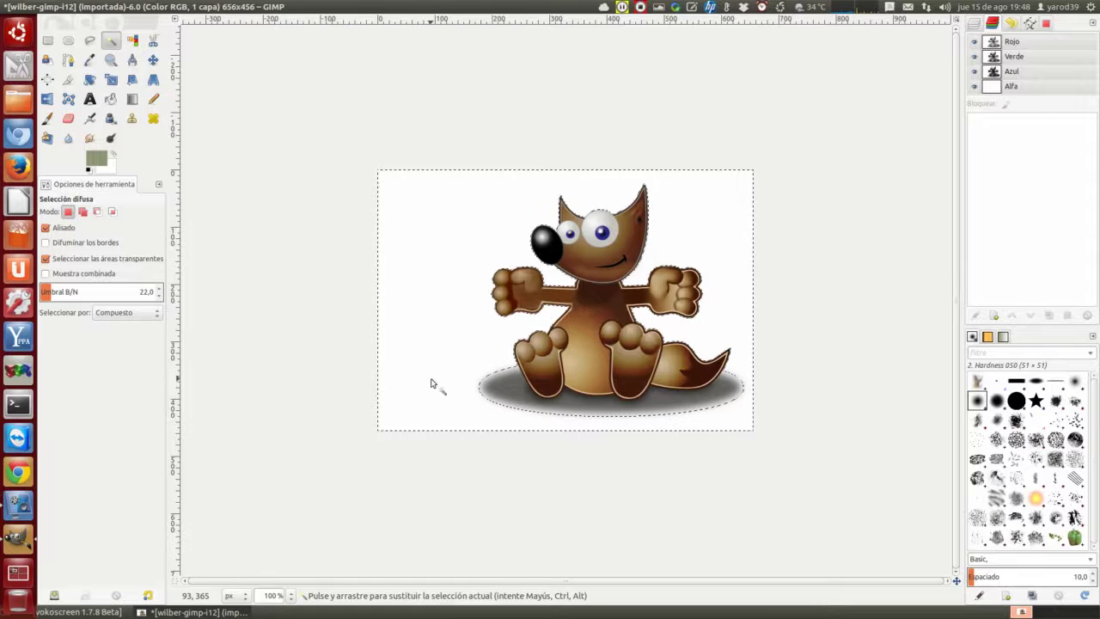
pyautogui.click(89, 60)
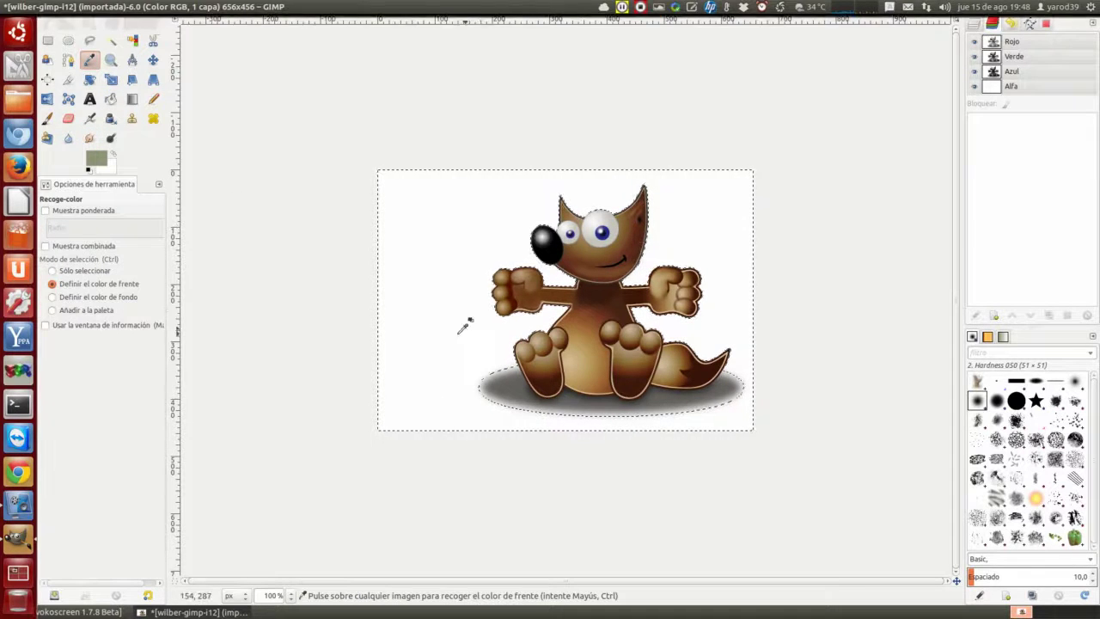
pyautogui.click(418, 306)
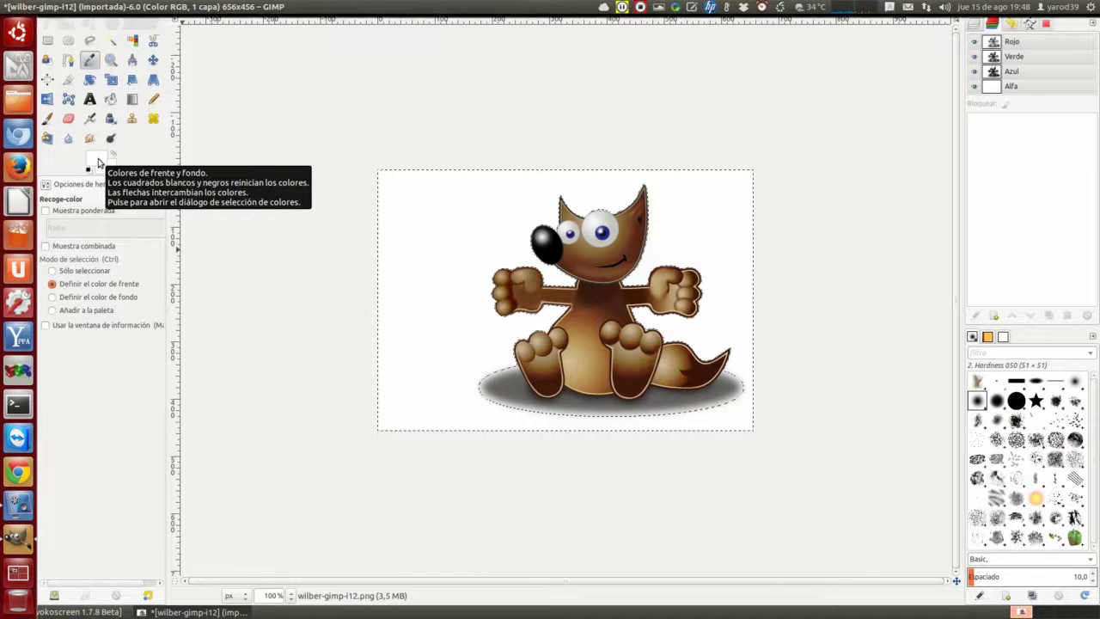
# Step: Bucket Fill the background in Borrar color mode to erase it to transparency
pyautogui.click(110, 99)
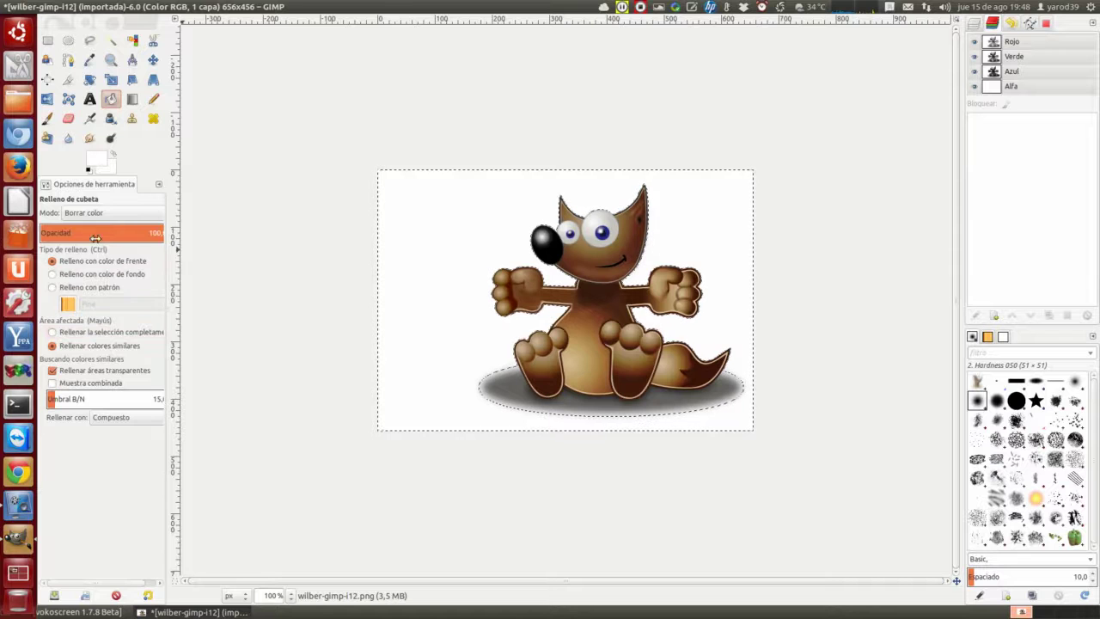
pyautogui.click(109, 212)
pyautogui.click(120, 212)
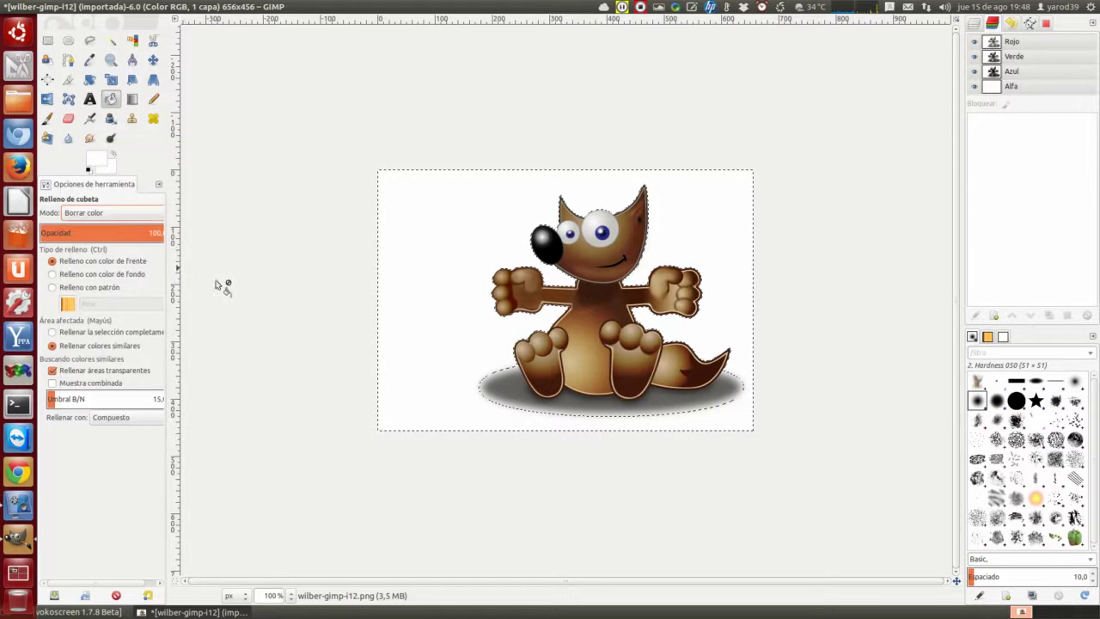
pyautogui.click(431, 293)
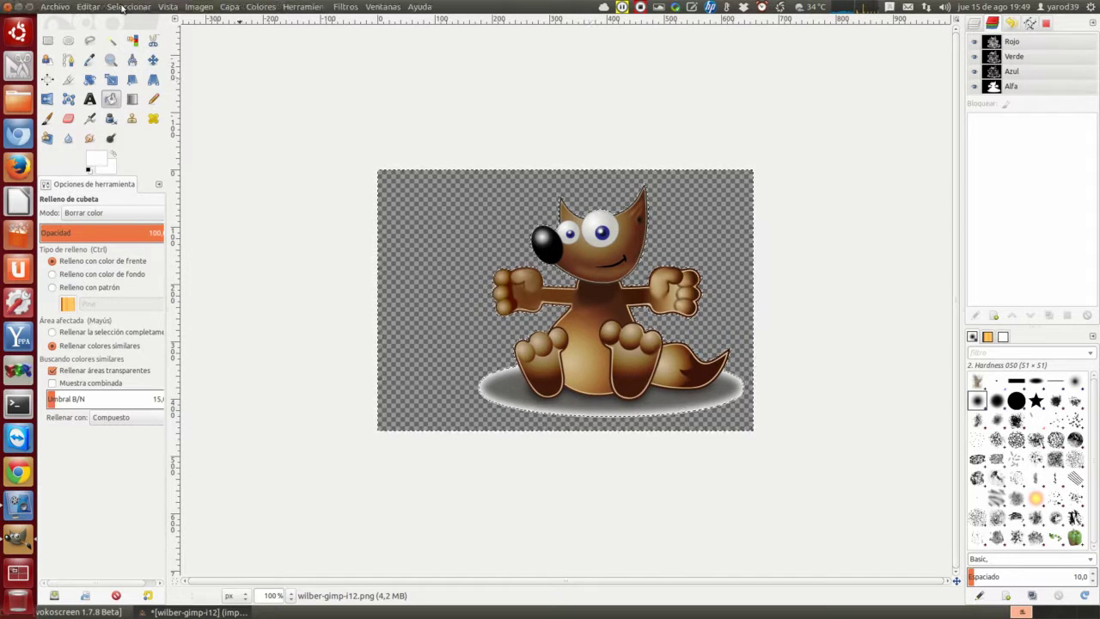
pyautogui.click(125, 7)
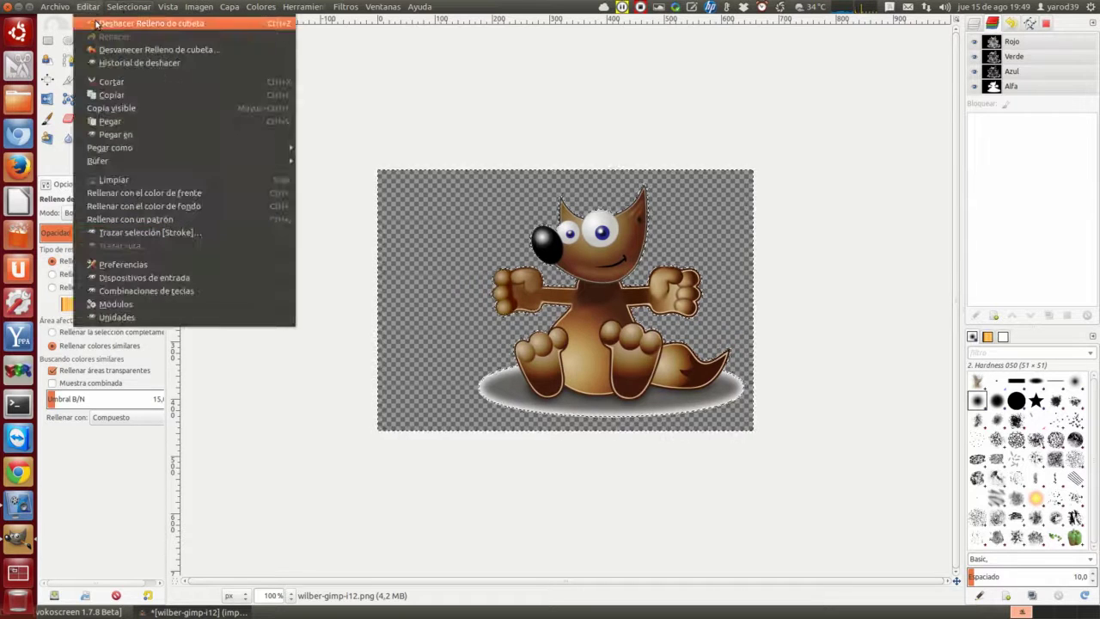
pyautogui.click(97, 23)
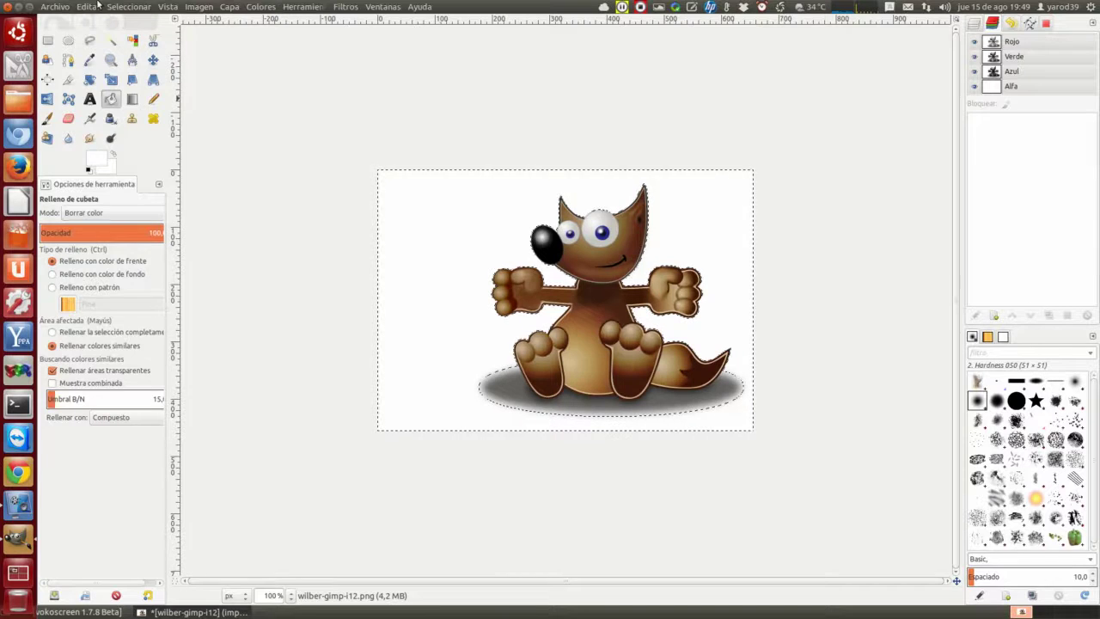
pyautogui.click(91, 8)
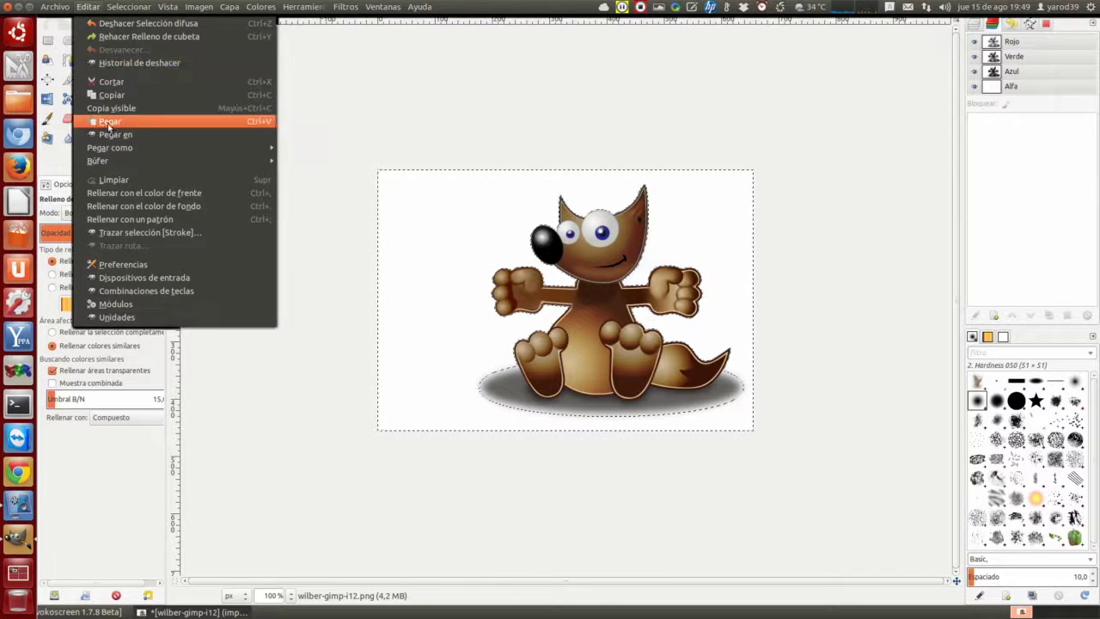
pyautogui.click(113, 180)
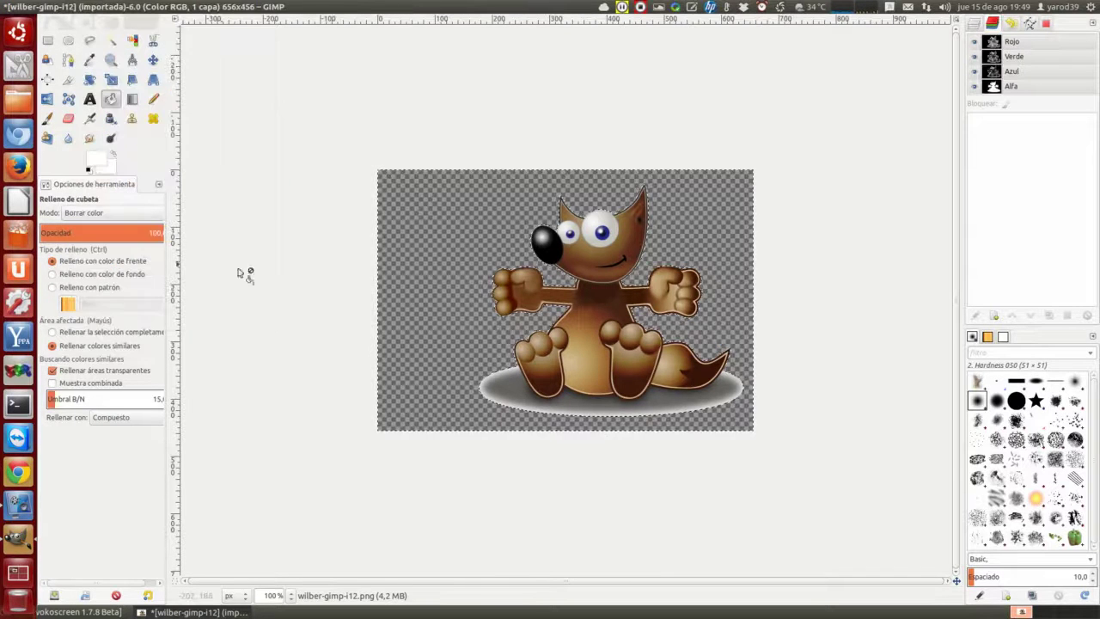